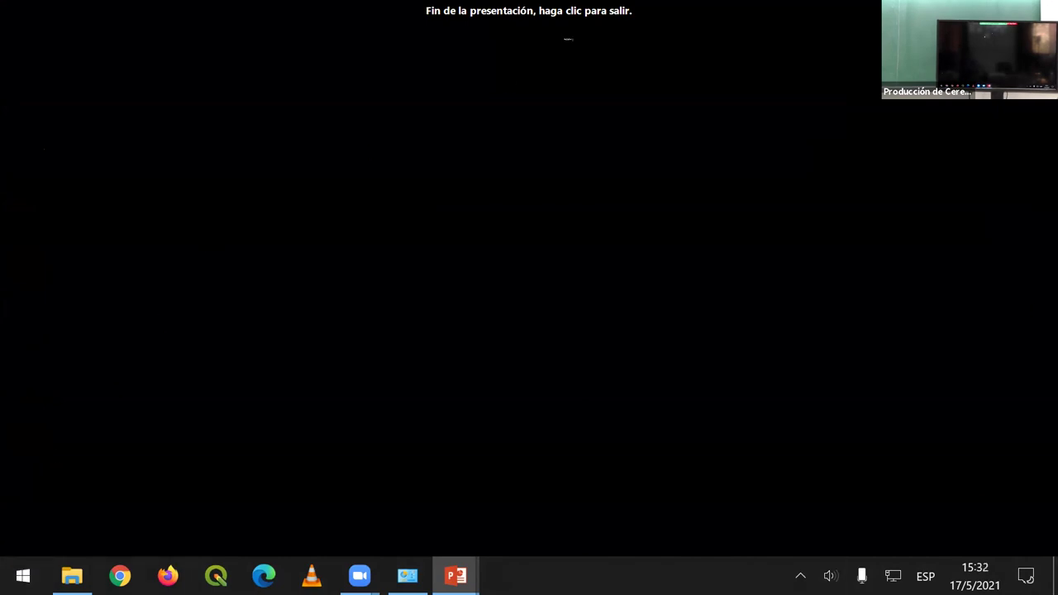
# Exit the finished presentation, hide the screen-sharing notice and switch to the untitled QGIS project
pyautogui.click(568, 38)
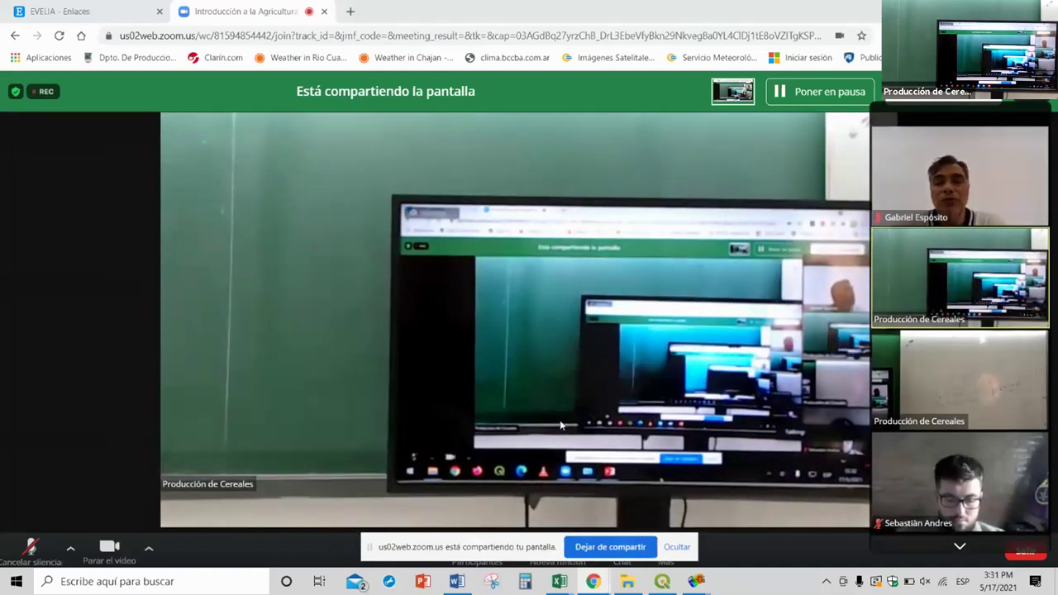
pyautogui.click(677, 547)
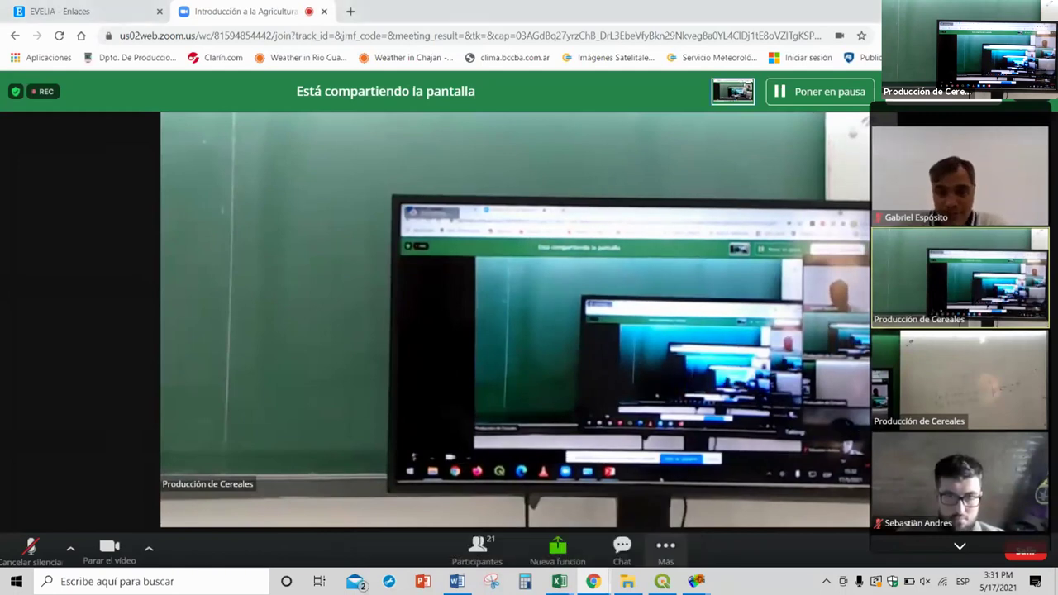
pyautogui.click(658, 582)
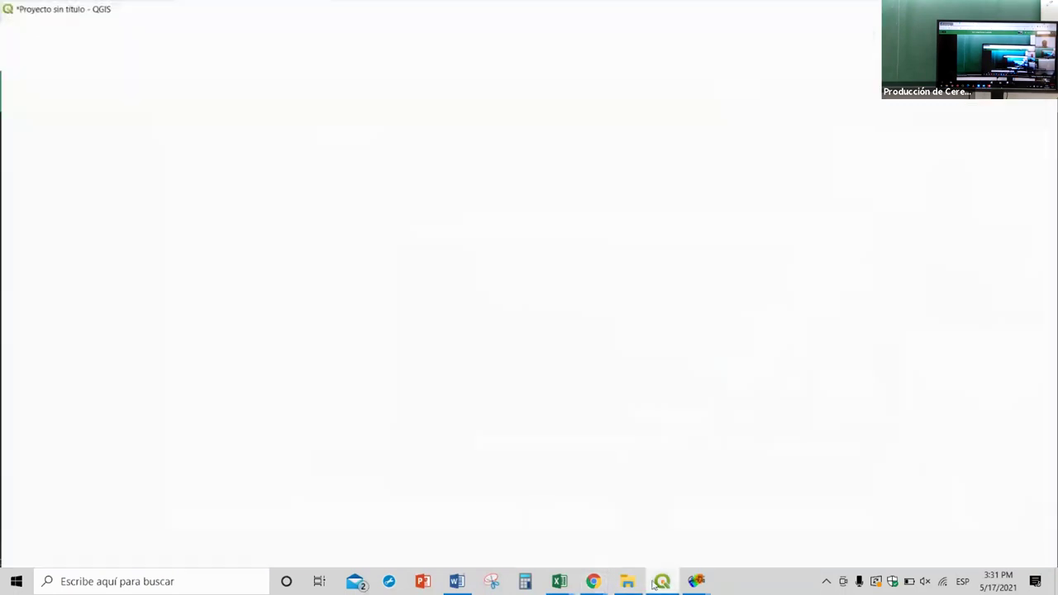
# Open the Datos layer's attribute table, review its fields and records, and close it
pyautogui.click(161, 291)
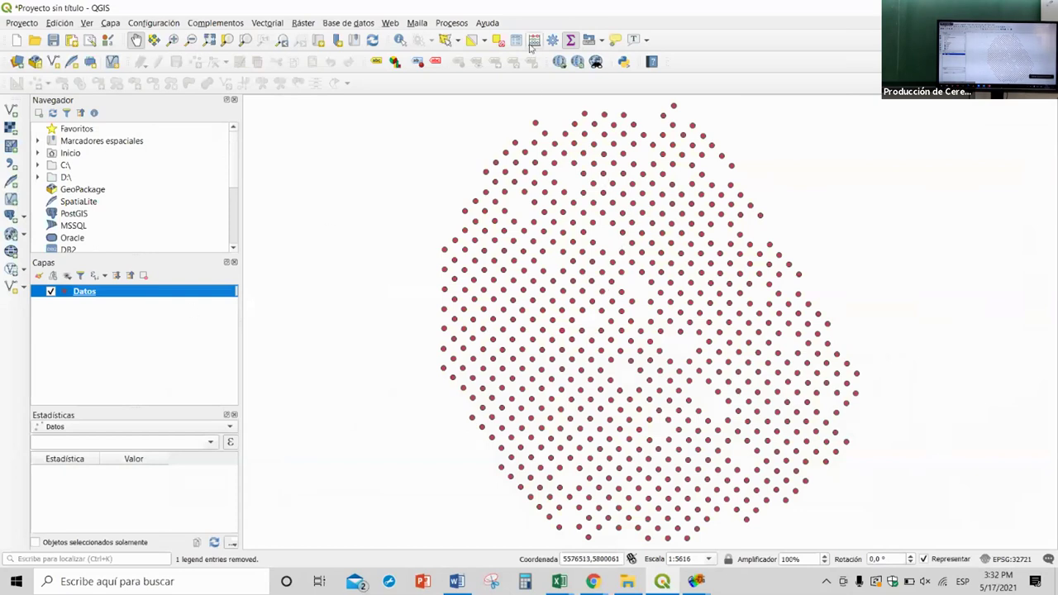
pyautogui.press('F6')
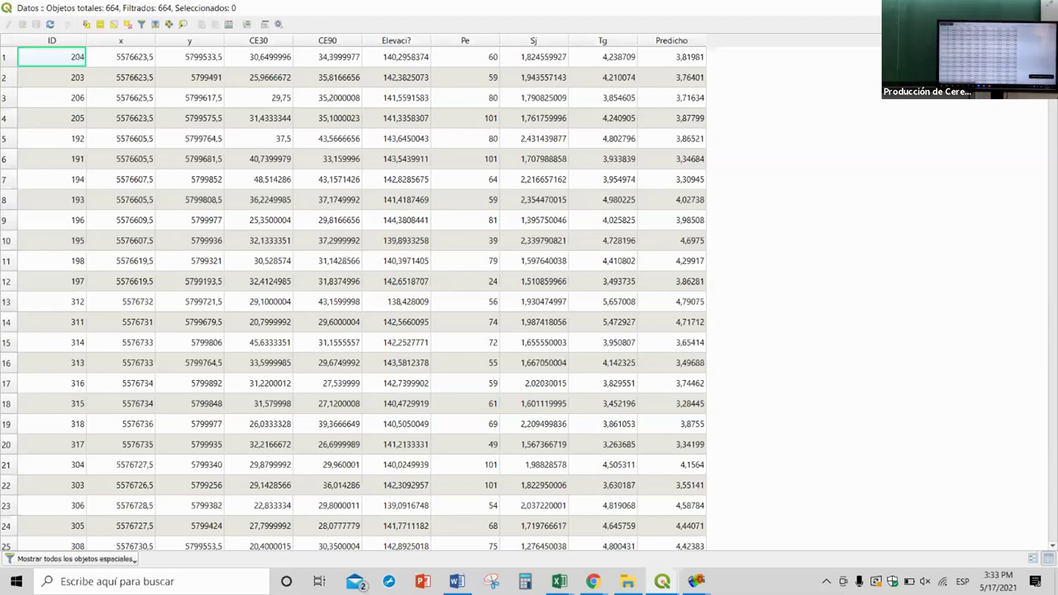
pyautogui.click(1044, 7)
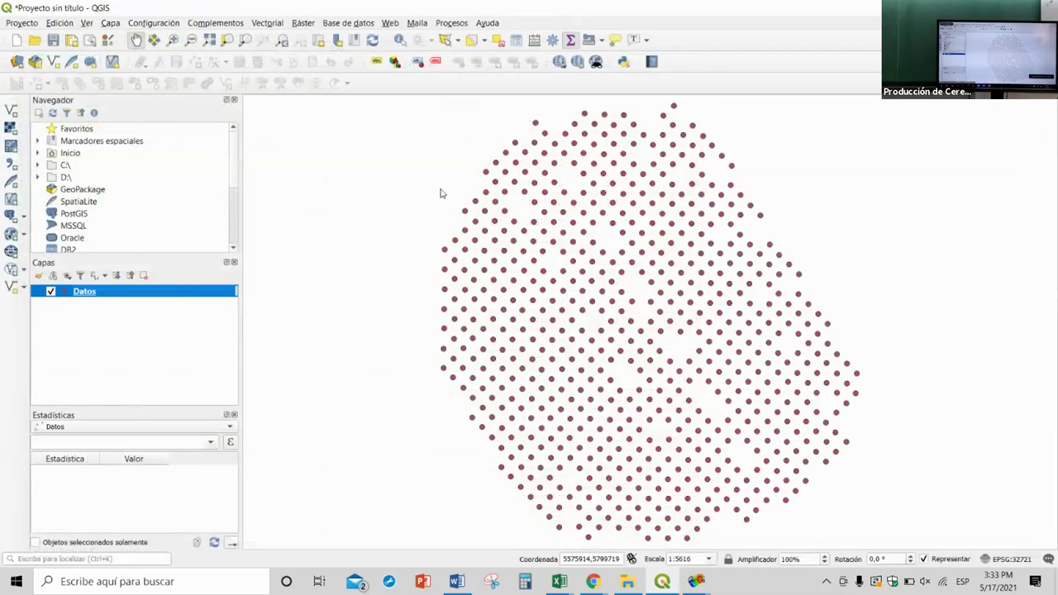
# Style the Datos layer with graduated symbols on the Tg field, using Equal Count (Quantile) mode with 5 classes
pyautogui.doubleClick(137, 291)
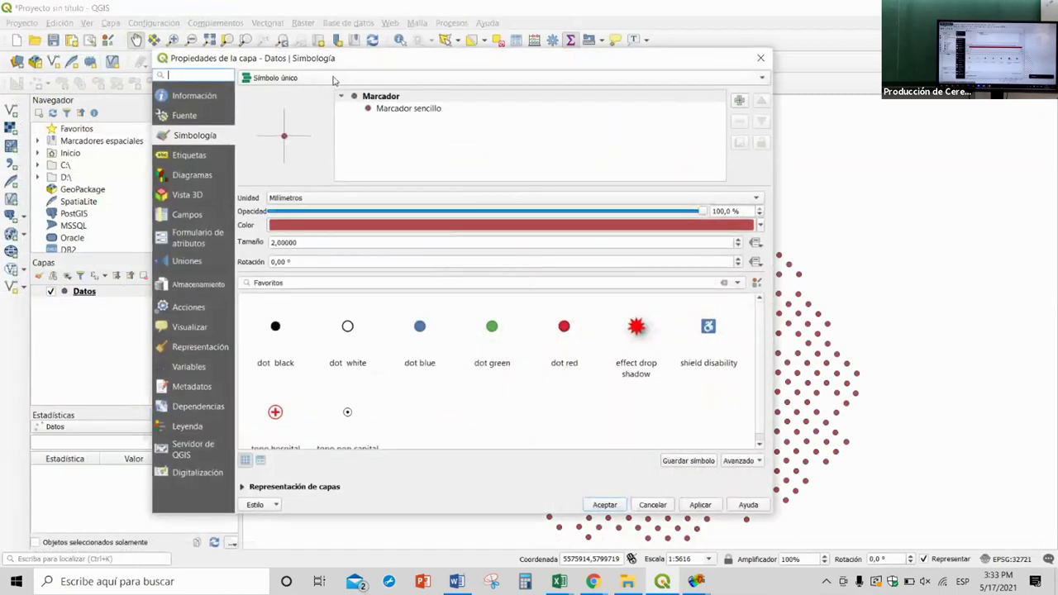
pyautogui.click(334, 78)
pyautogui.click(335, 104)
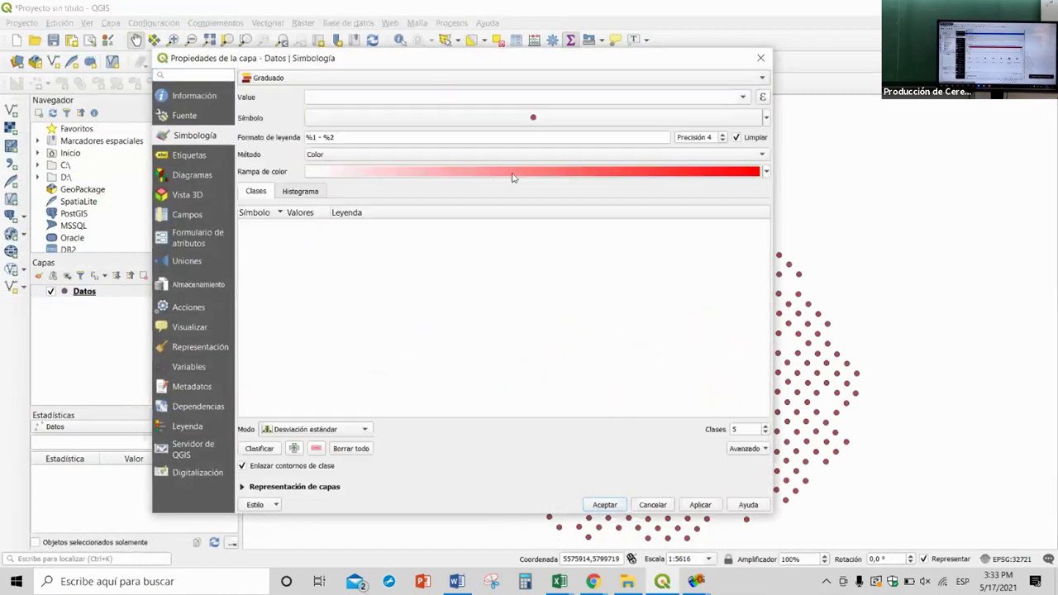
pyautogui.click(715, 96)
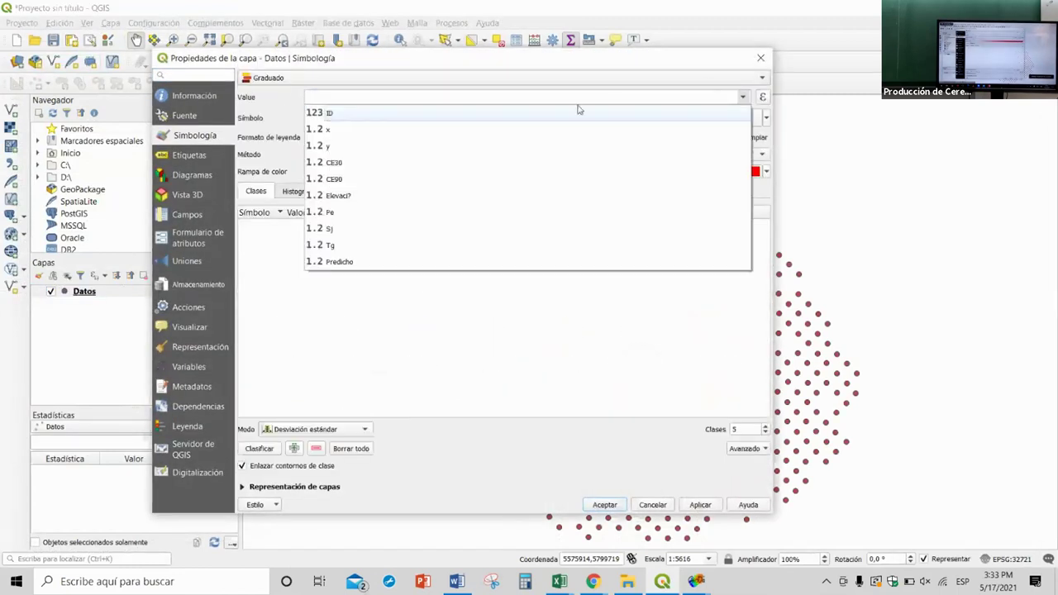
pyautogui.click(436, 248)
pyautogui.click(300, 429)
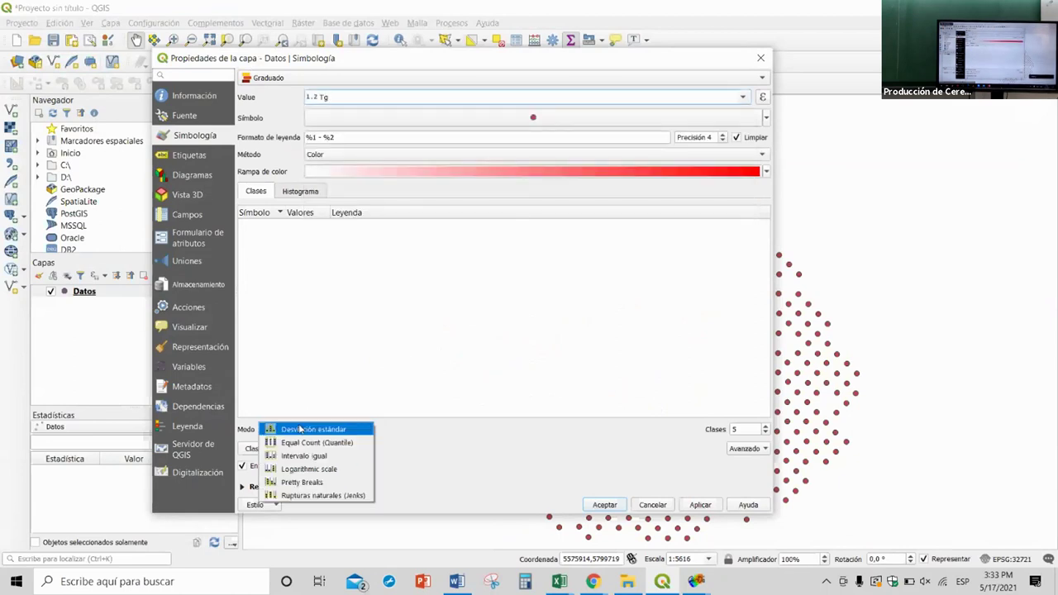
pyautogui.click(297, 443)
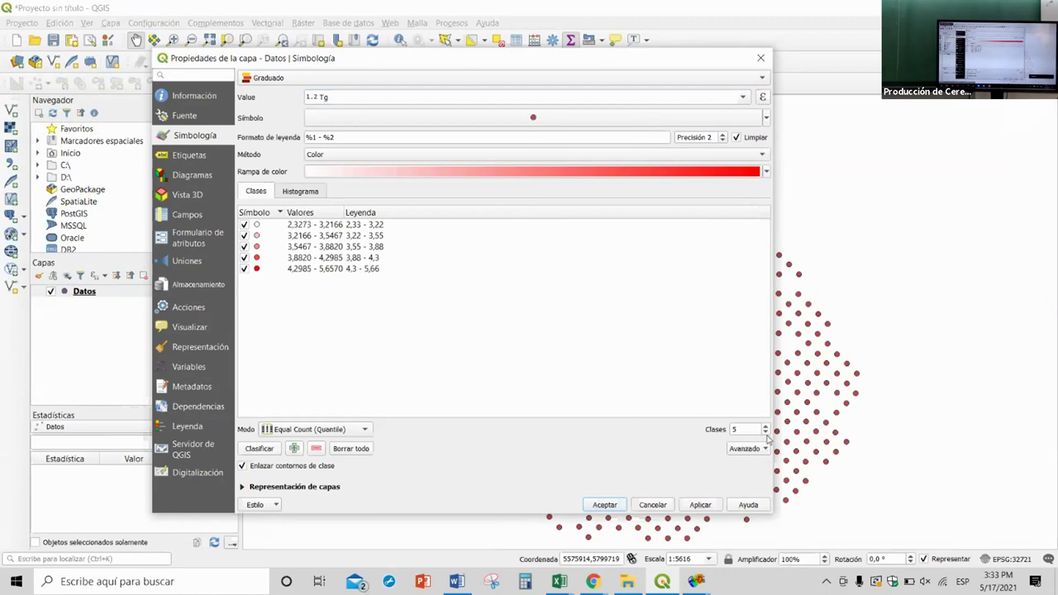
pyautogui.click(612, 503)
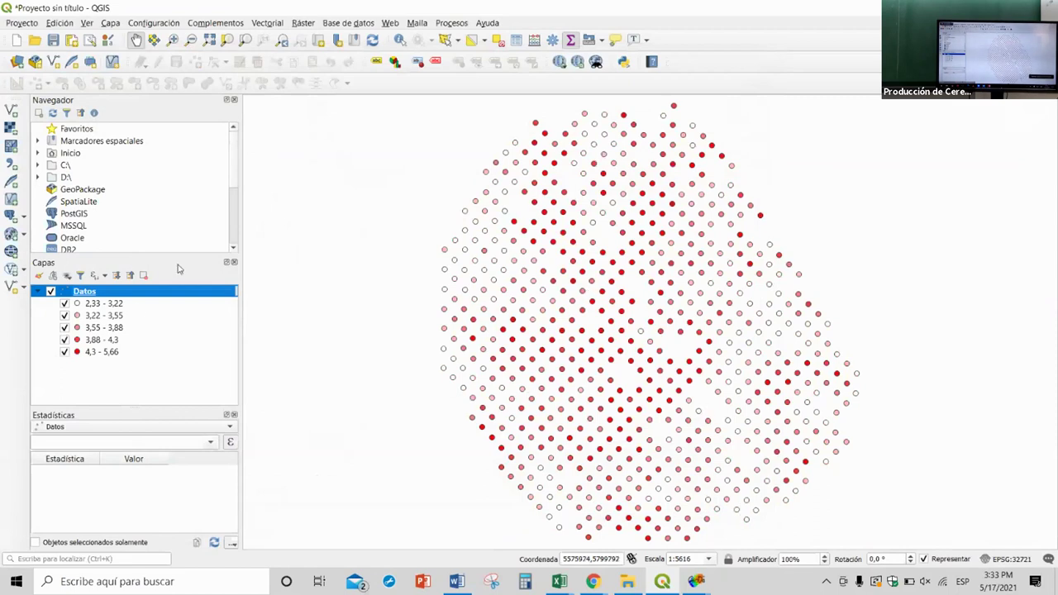
# Duplicate the Datos layer and make the copy visible on the map
pyautogui.rightClick(132, 295)
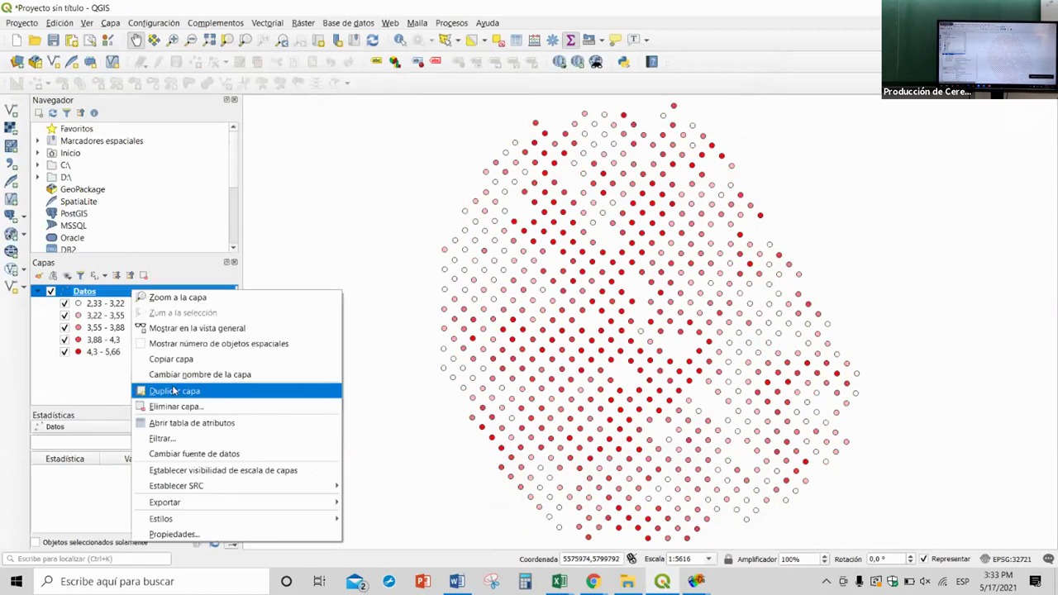
pyautogui.click(178, 394)
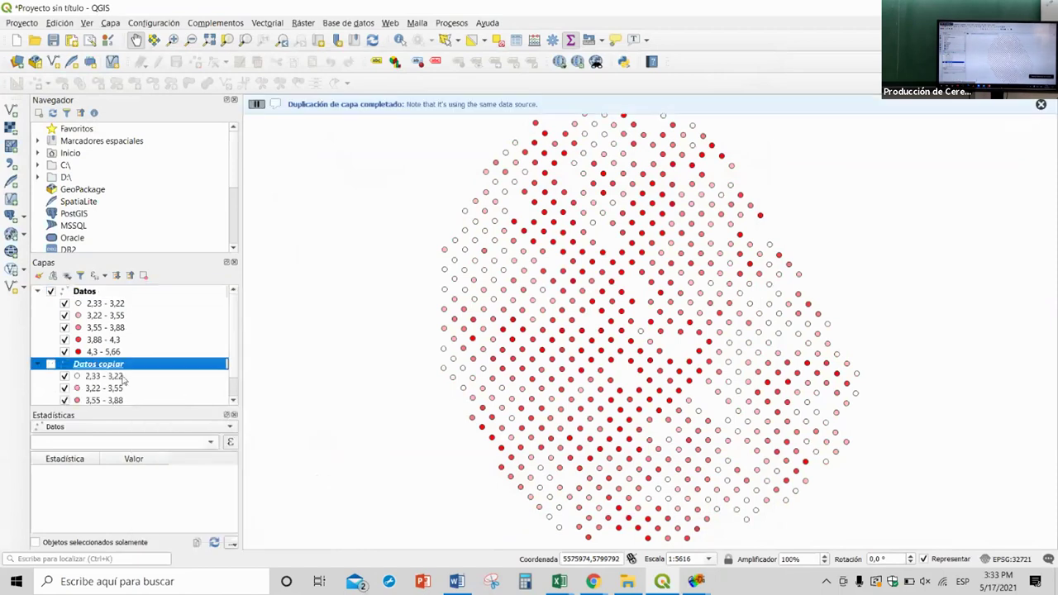
pyautogui.click(51, 365)
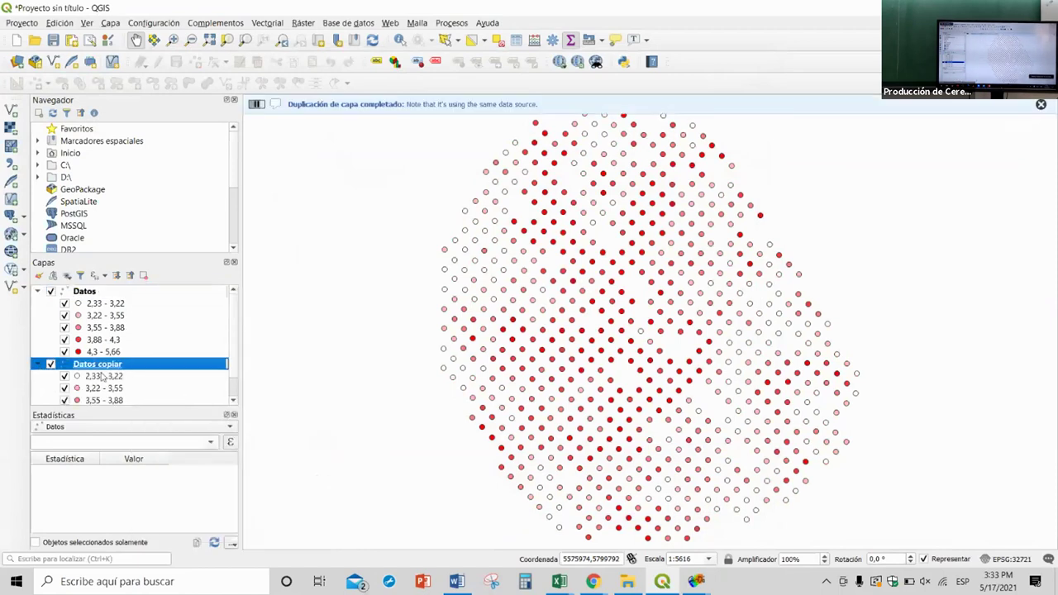
# Change the graduated symbology of the Datos copiar layer to the CE30 field and reclassify it
pyautogui.doubleClick(157, 364)
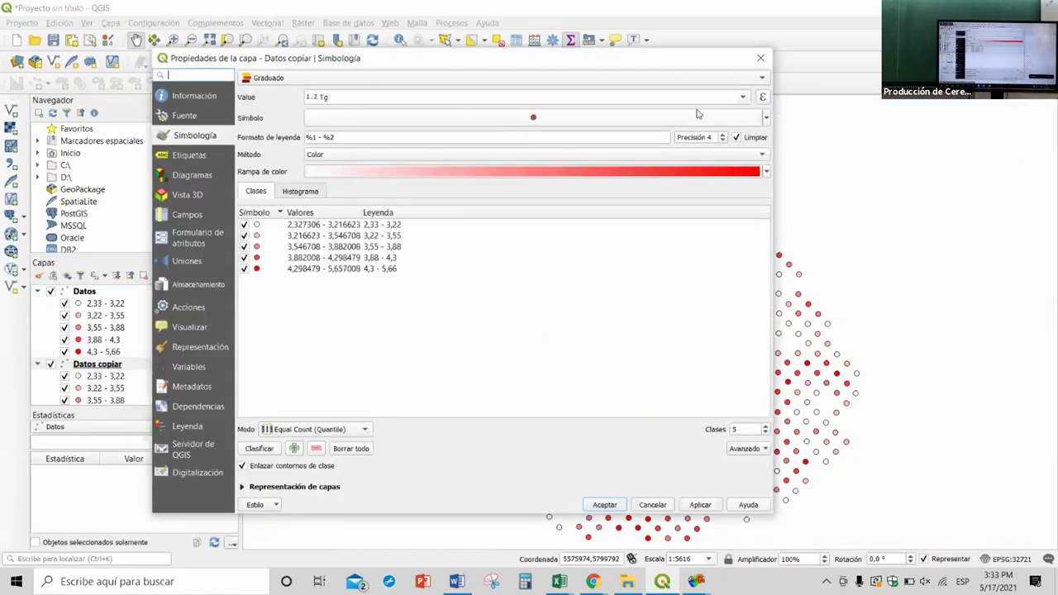
pyautogui.click(742, 97)
pyautogui.click(459, 164)
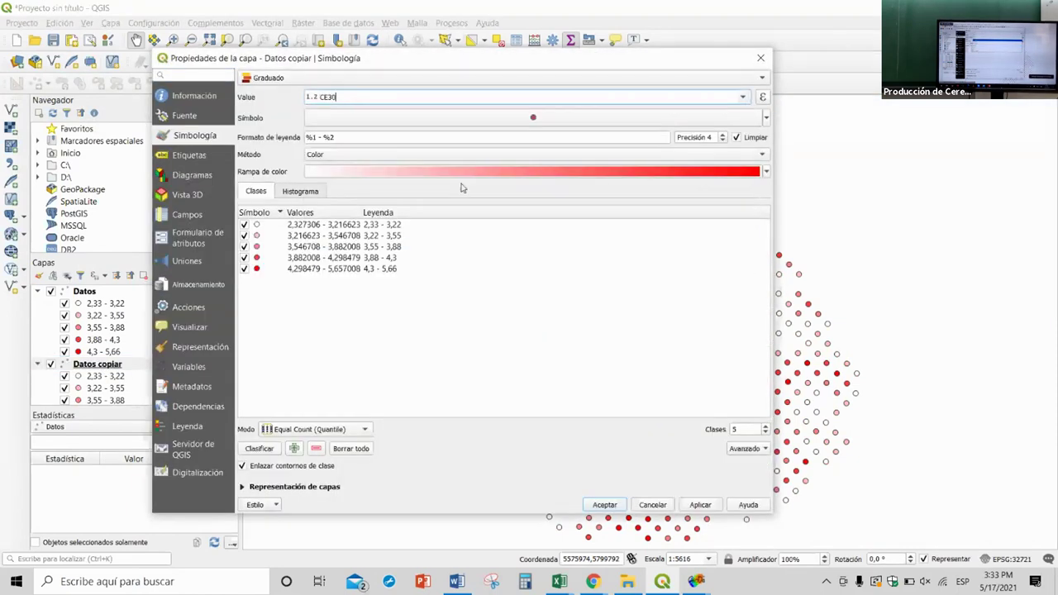
pyautogui.click(261, 449)
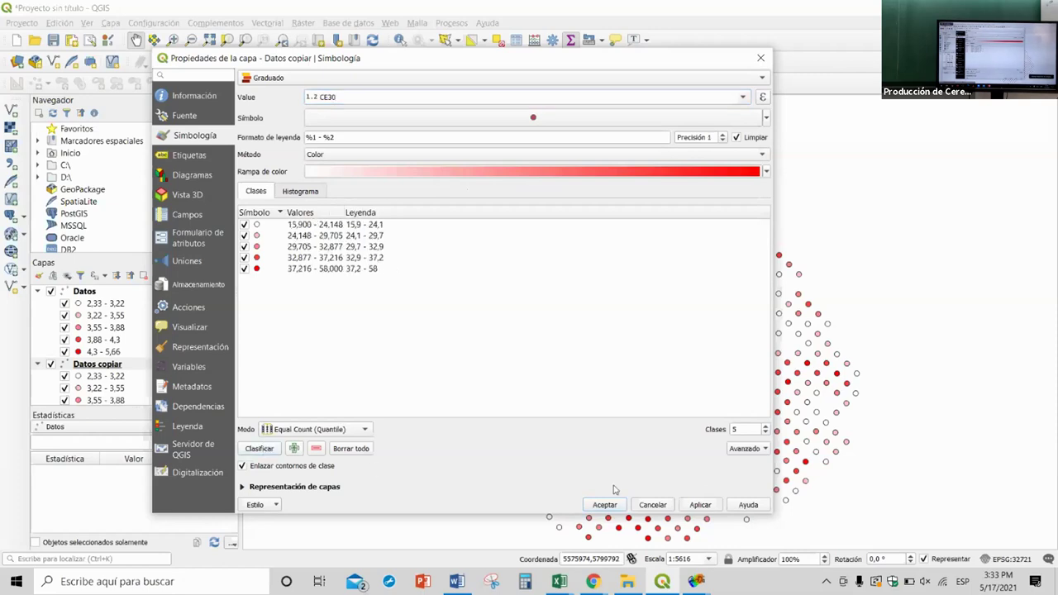
pyautogui.click(603, 506)
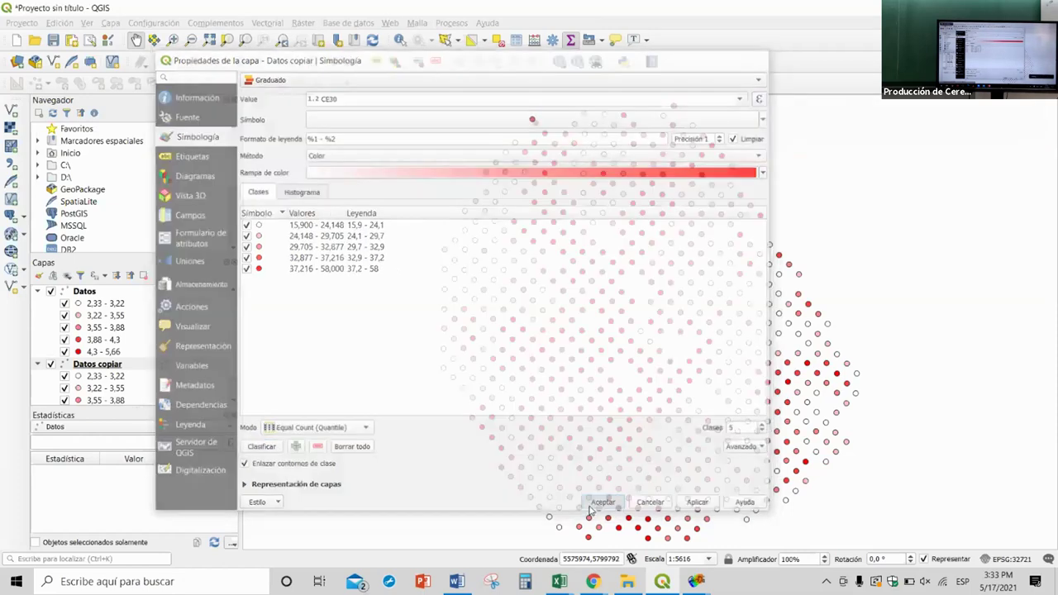
# Toggle the Datos layer's visibility repeatedly to compare the Tg pattern with the CE30 pattern beneath it
pyautogui.click(51, 292)
pyautogui.click(52, 292)
pyautogui.click(52, 291)
pyautogui.click(51, 292)
pyautogui.click(51, 292)
pyautogui.click(51, 292)
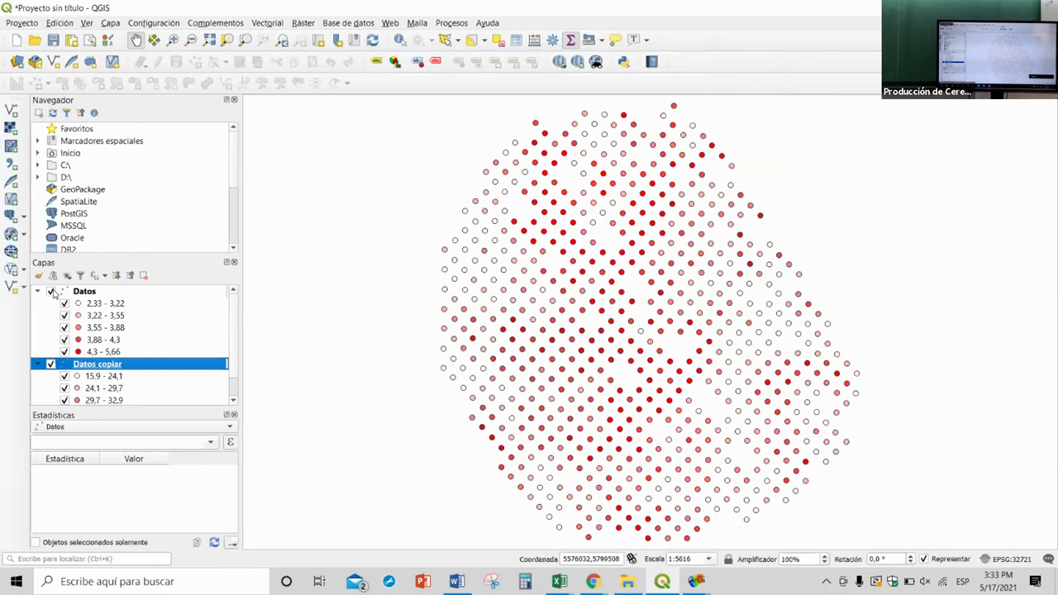
pyautogui.click(51, 292)
pyautogui.click(51, 292)
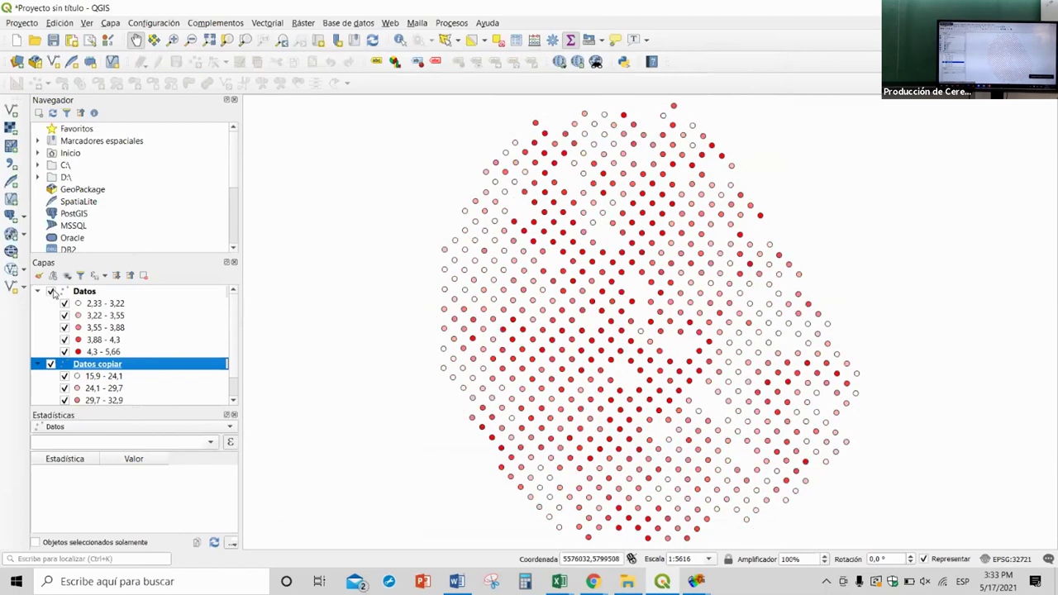
pyautogui.click(51, 291)
pyautogui.click(52, 292)
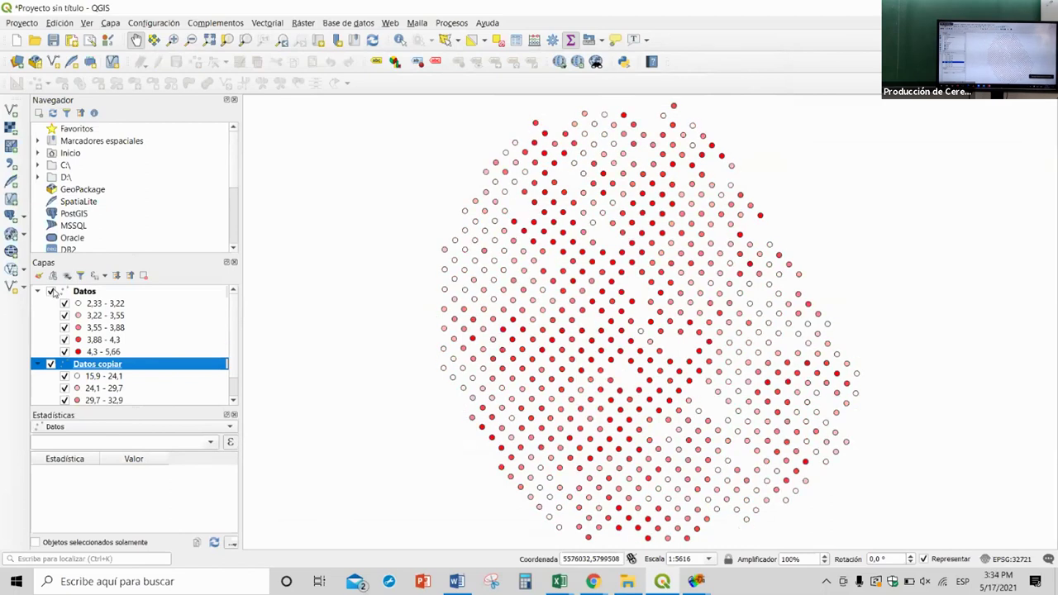
pyautogui.click(52, 293)
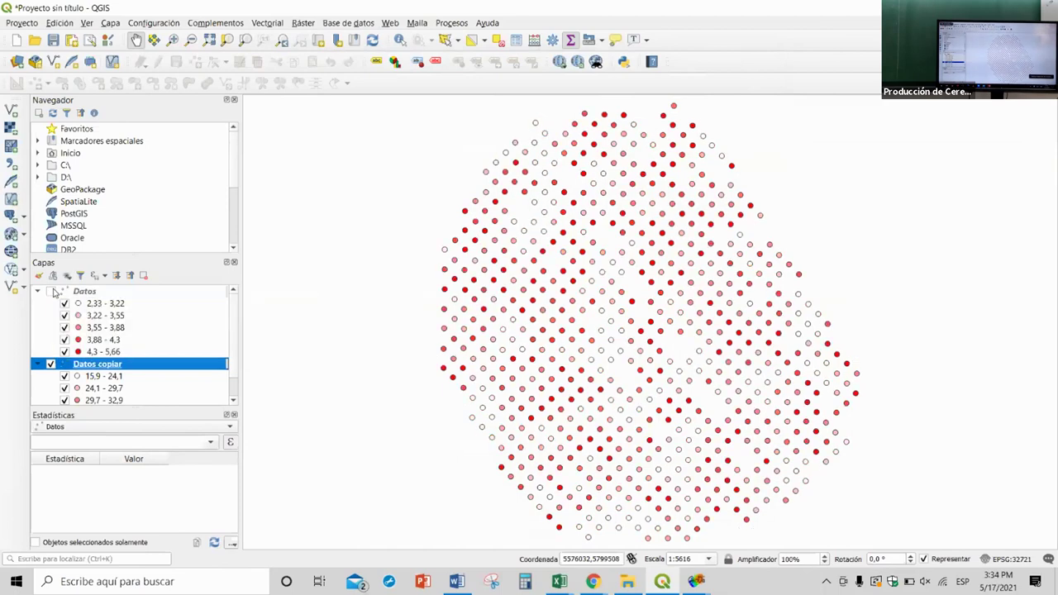
pyautogui.click(51, 292)
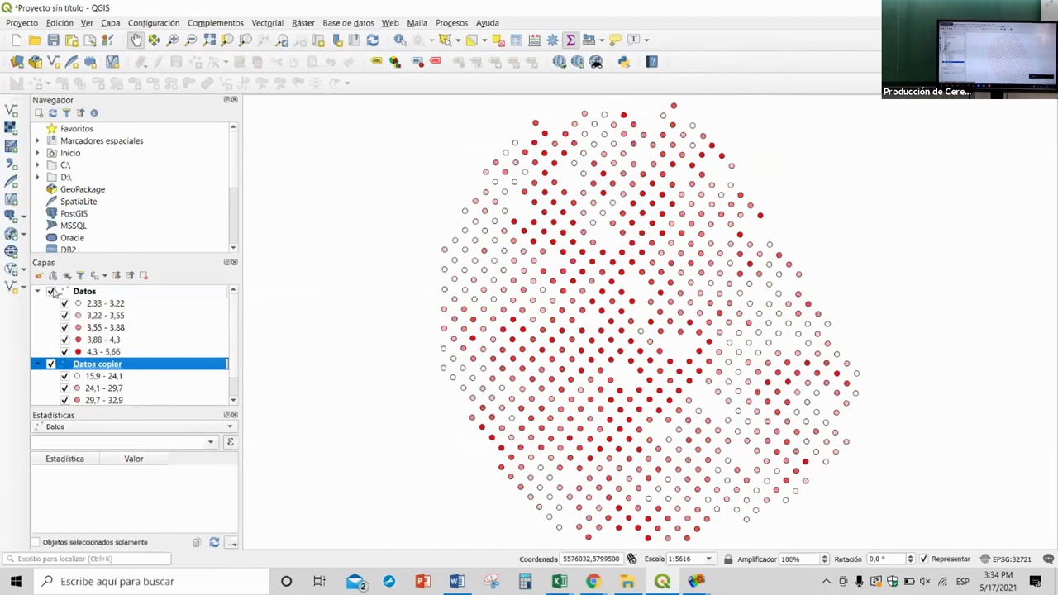
pyautogui.click(52, 293)
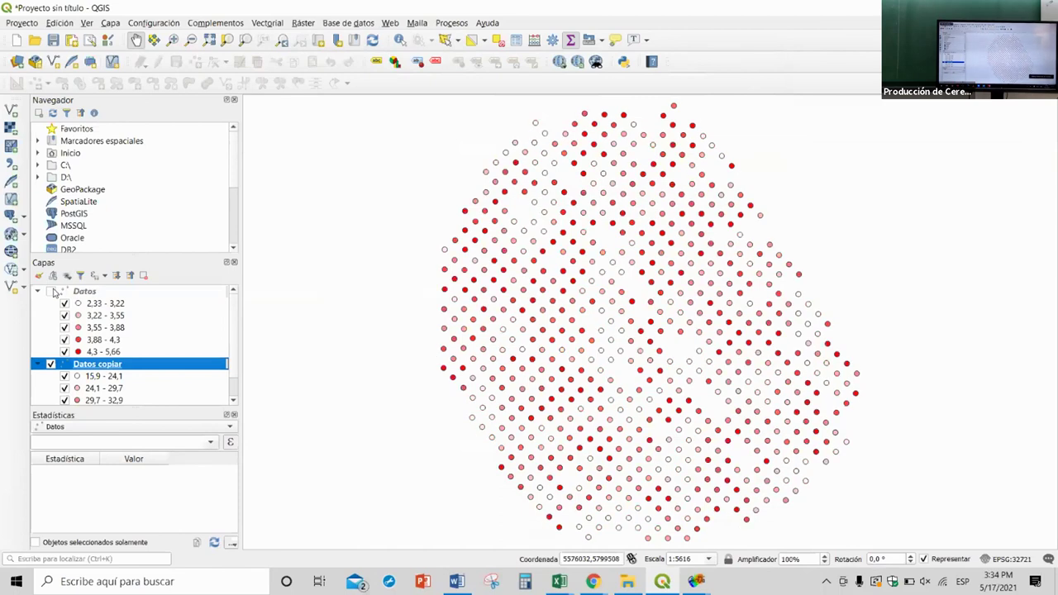
pyautogui.click(52, 292)
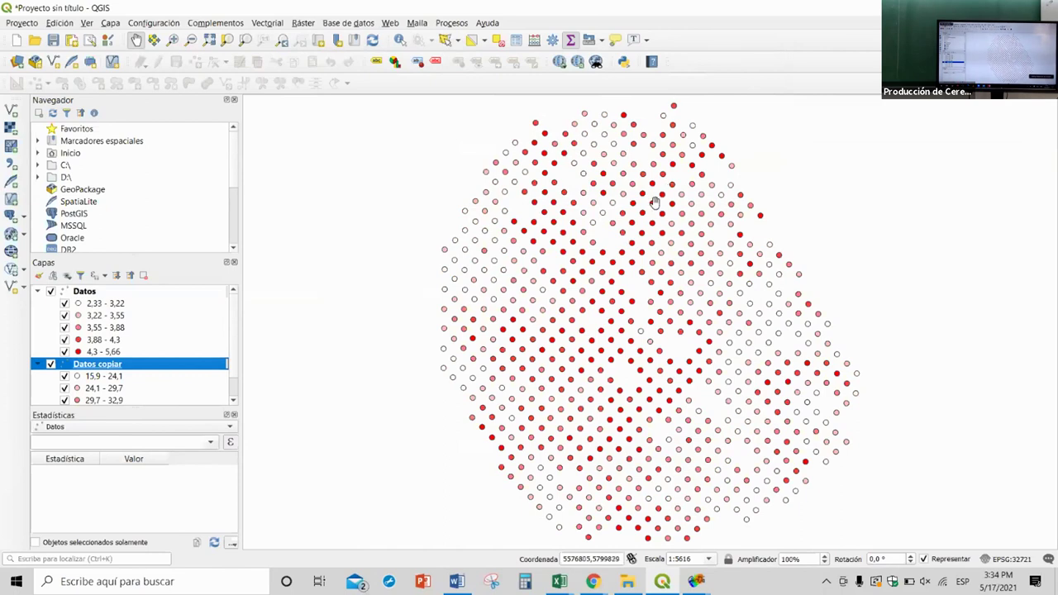
pyautogui.click(52, 293)
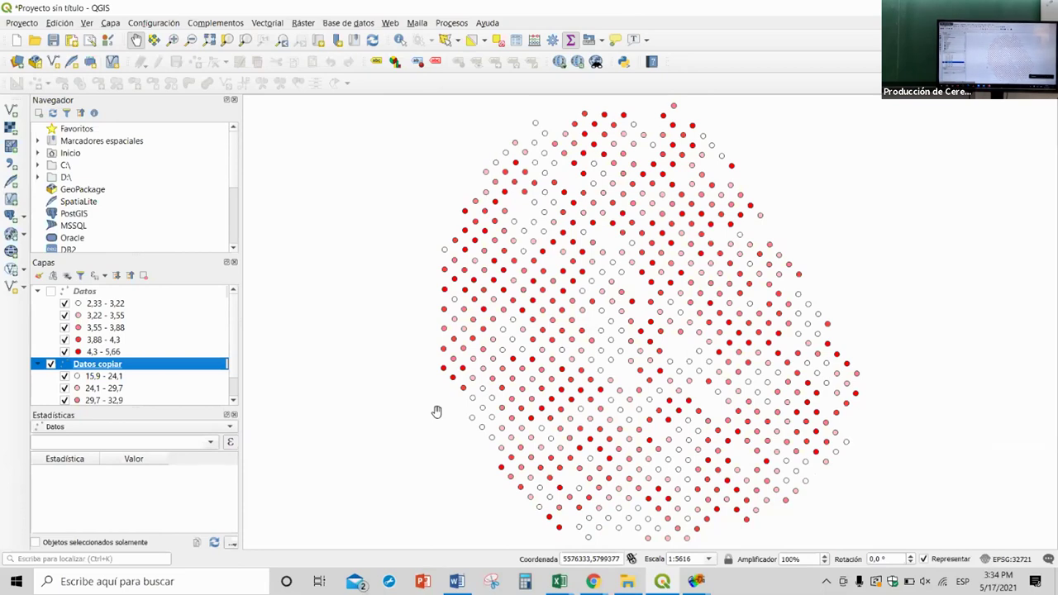
pyautogui.click(50, 292)
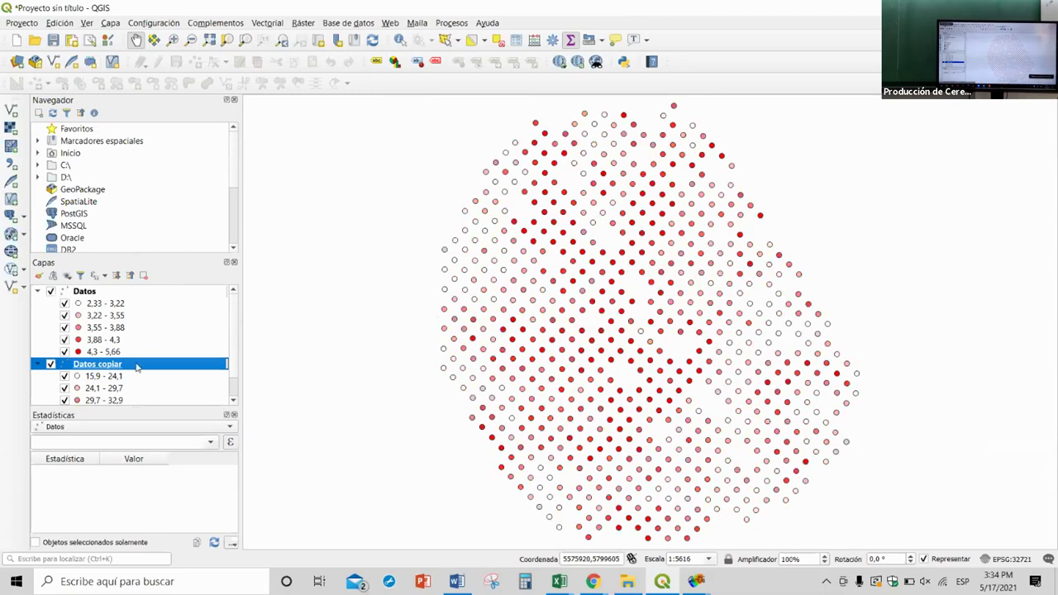
# Remove the Datos copiar layer from the project and select the Datos layer
pyautogui.rightClick(137, 366)
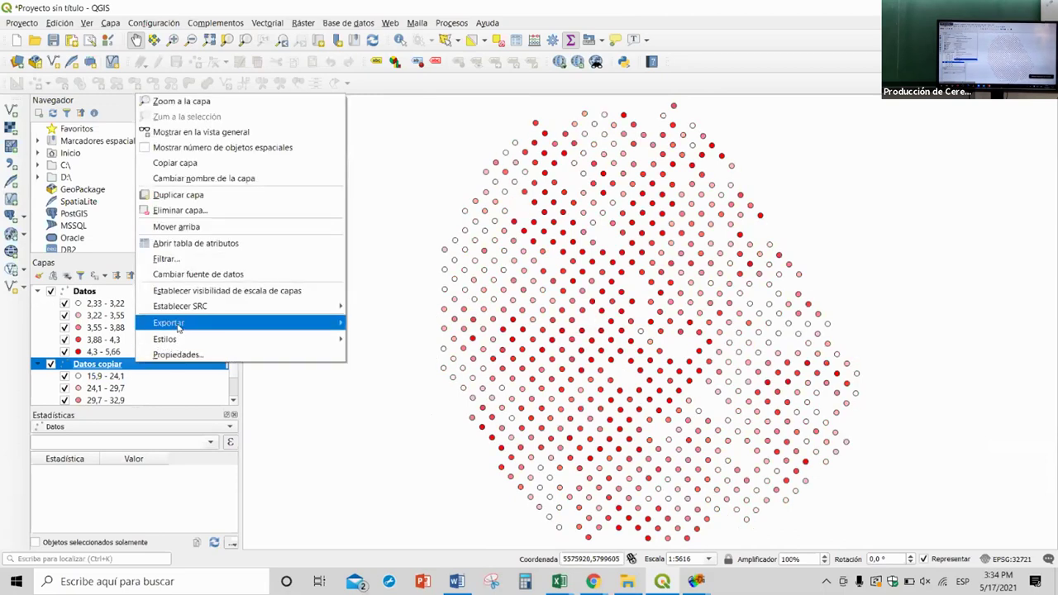
pyautogui.click(182, 212)
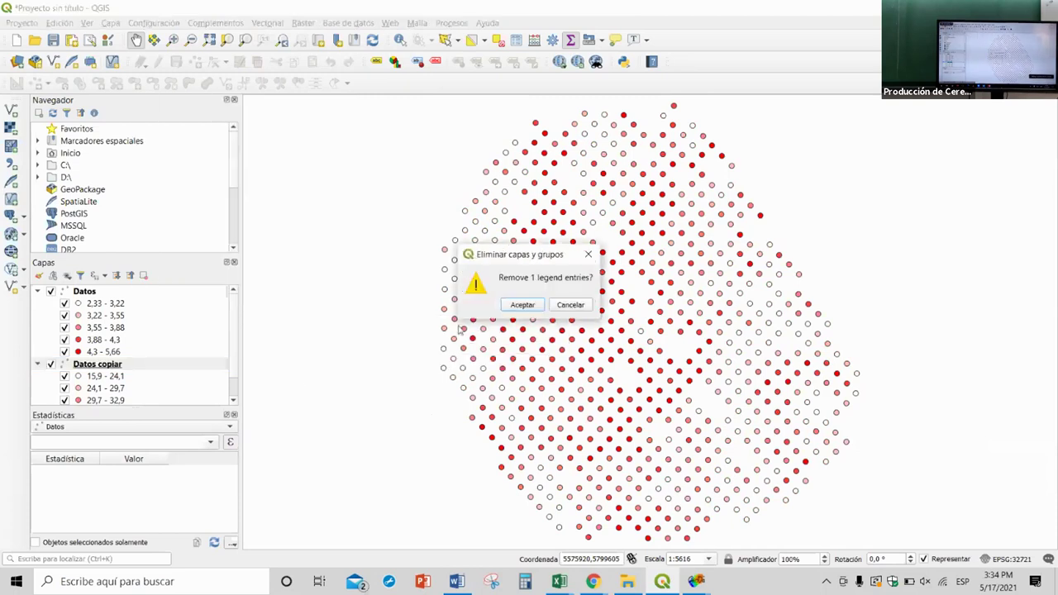
pyautogui.click(502, 310)
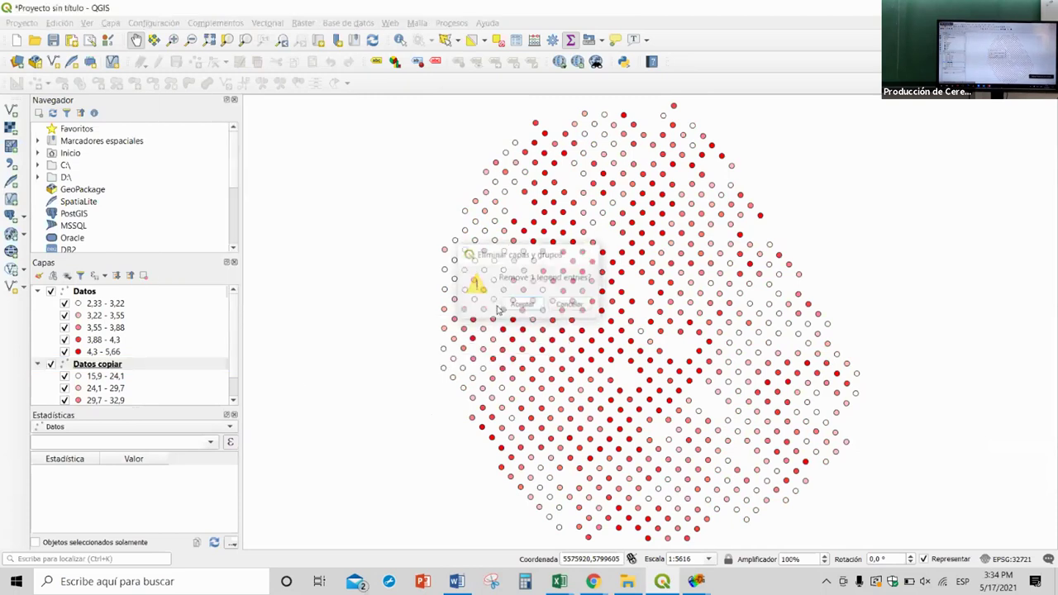
pyautogui.click(197, 292)
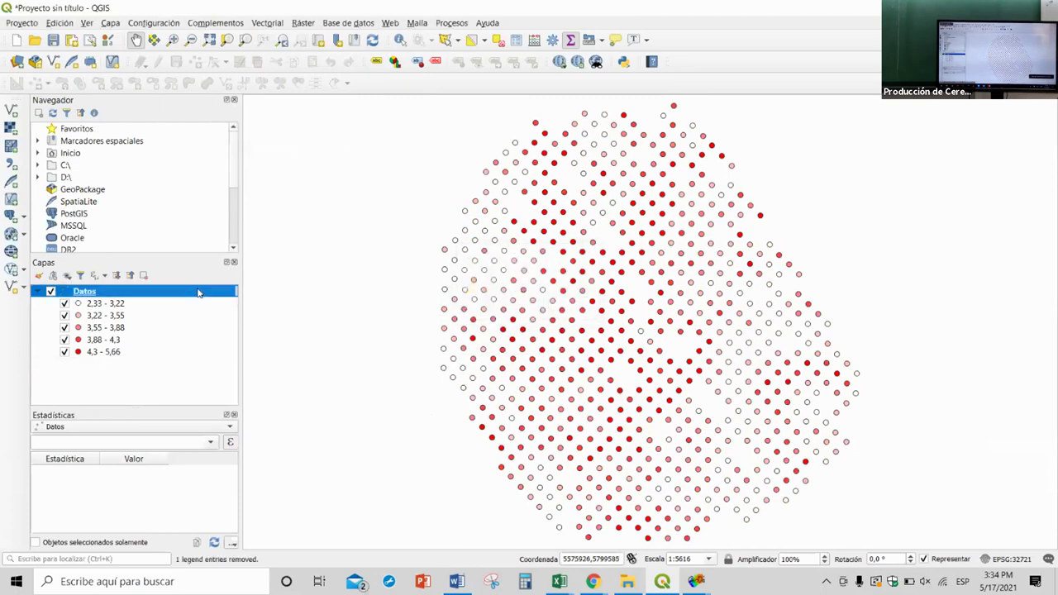
# Switch to GeoDa and close the map of the previously loaded Datos data
pyautogui.click(695, 583)
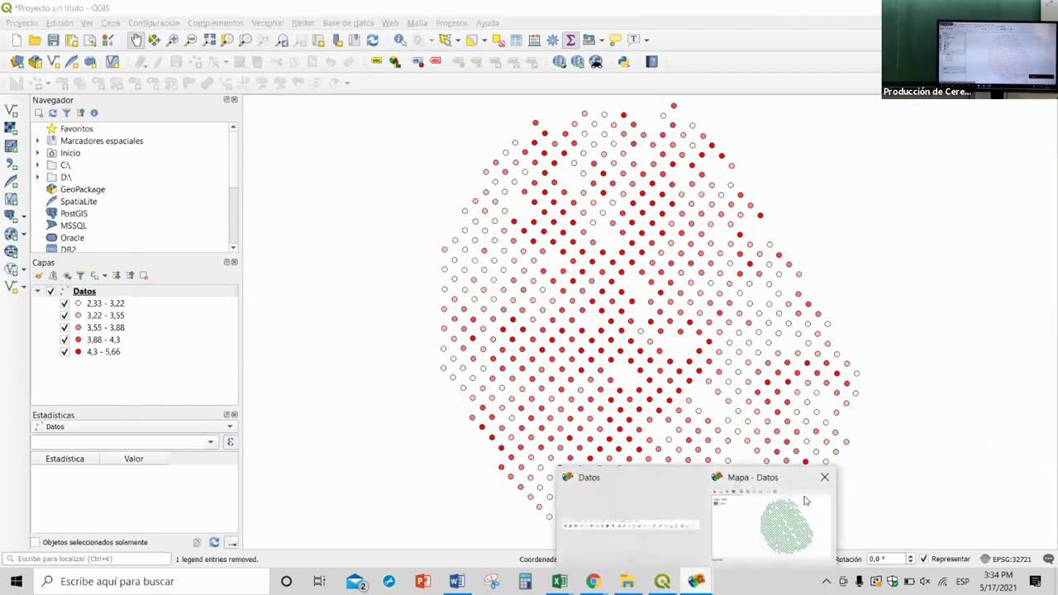
pyautogui.click(825, 478)
pyautogui.click(696, 583)
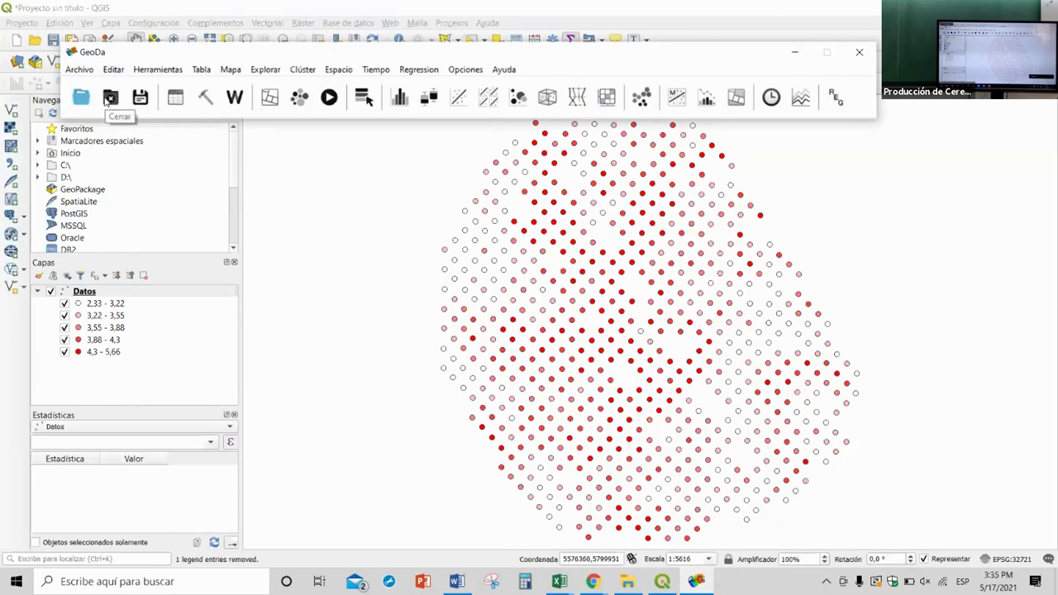
# Open the ESRI shapefile Datos.shp from the Presentaciones folder as the data source
pyautogui.click(81, 97)
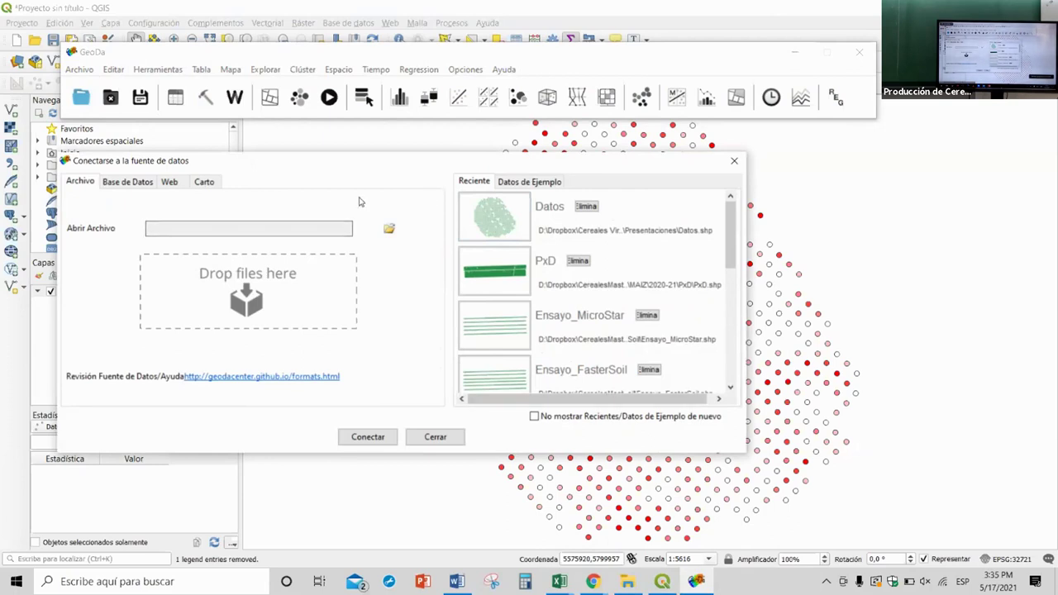
pyautogui.moveTo(359, 166); pyautogui.dragTo(452, 160)
pyautogui.click(552, 55)
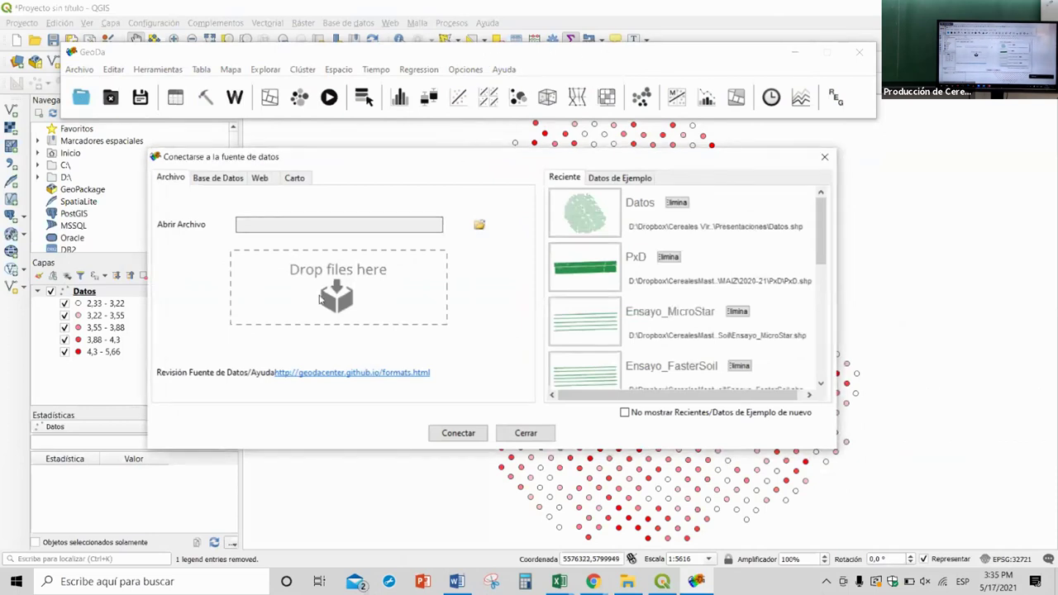
pyautogui.click(479, 225)
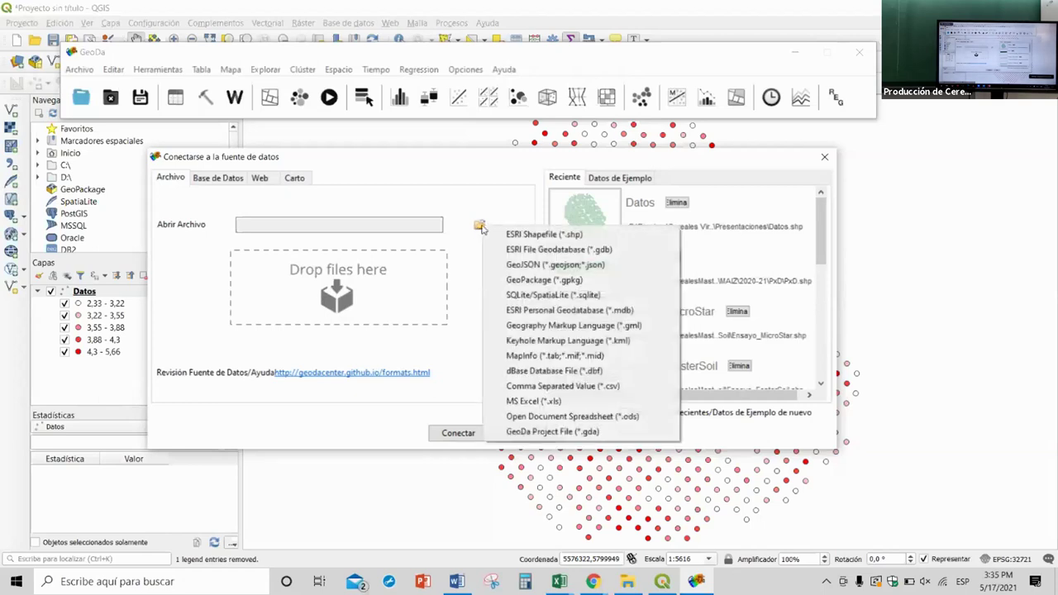
pyautogui.click(528, 237)
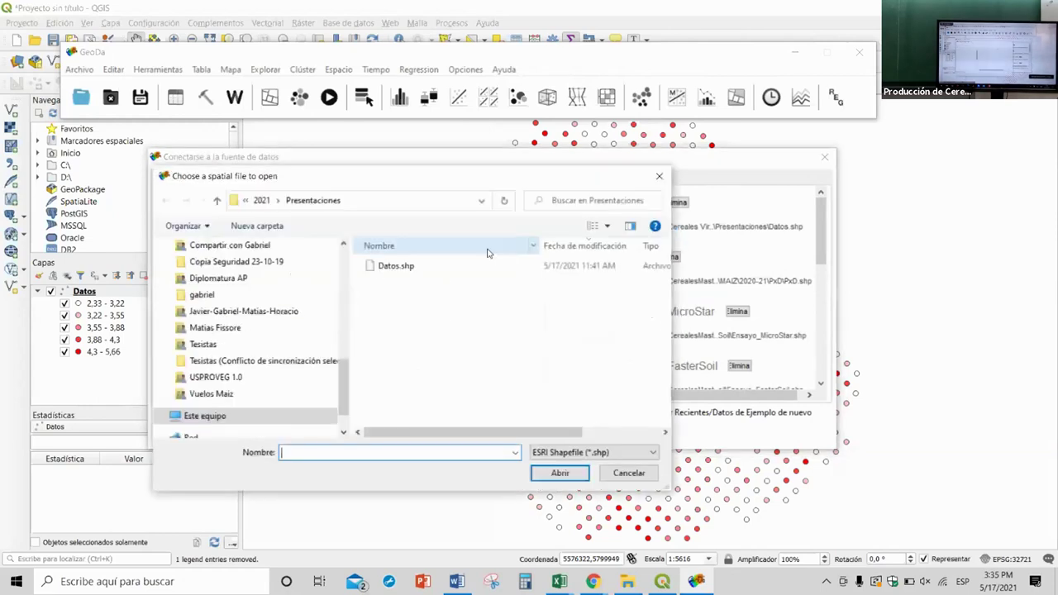
pyautogui.doubleClick(381, 266)
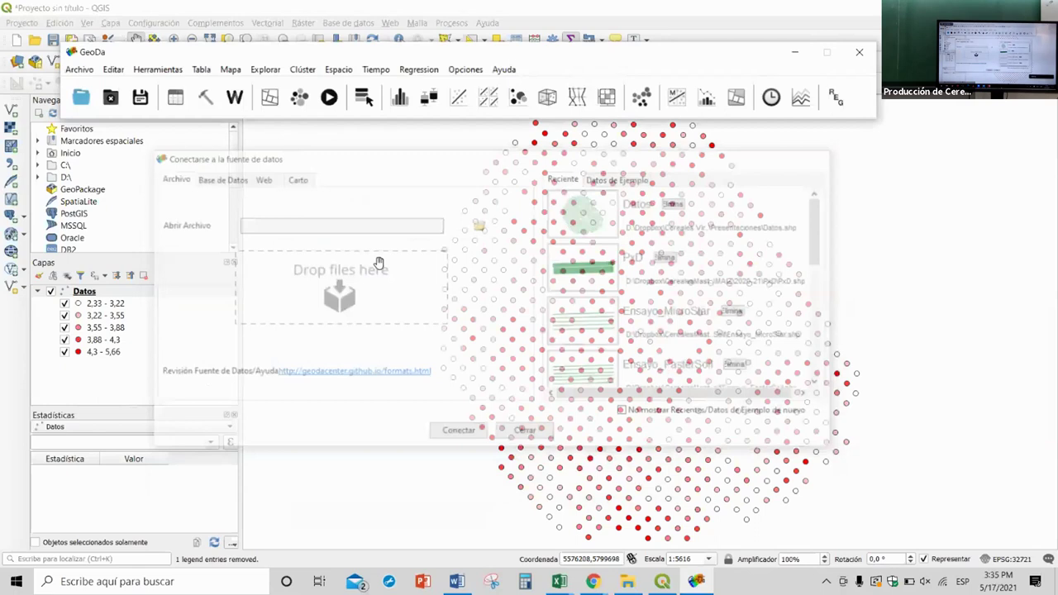
# Enlarge the Datos map window and place it below the GeoDa toolbar
pyautogui.hotkey('alt', 'Tab')
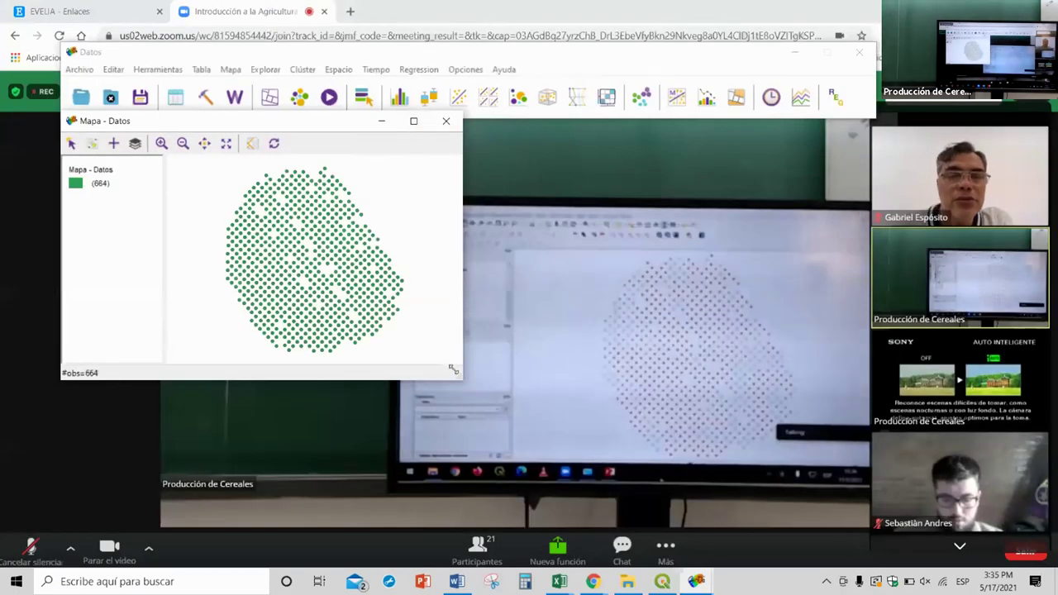
pyautogui.moveTo(453, 371); pyautogui.dragTo(762, 562)
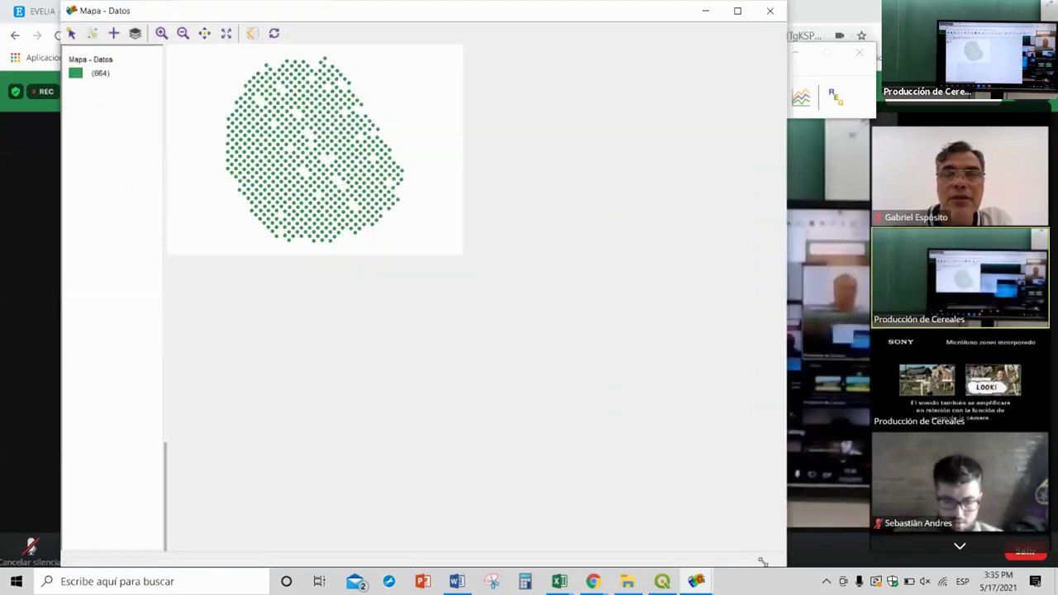
pyautogui.moveTo(489, 17); pyautogui.dragTo(506, 142)
pyautogui.moveTo(707, 390); pyautogui.dragTo(854, 536)
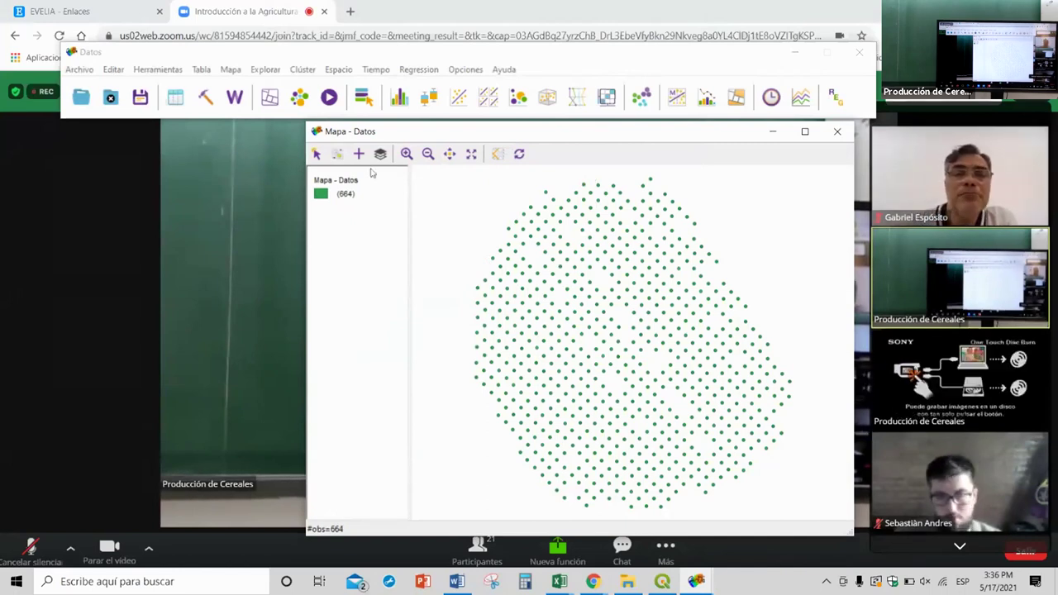
# Plot a scatter diagram with CE30 as the independent X variable and Tg as the dependent Y variable, examine the regression, and close it
pyautogui.click(458, 98)
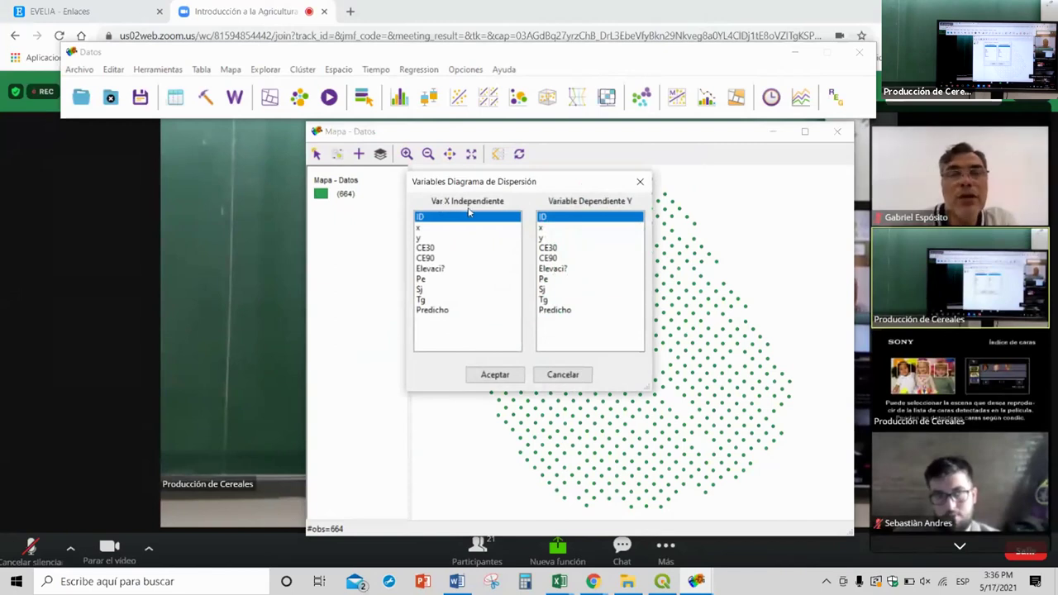
pyautogui.click(432, 249)
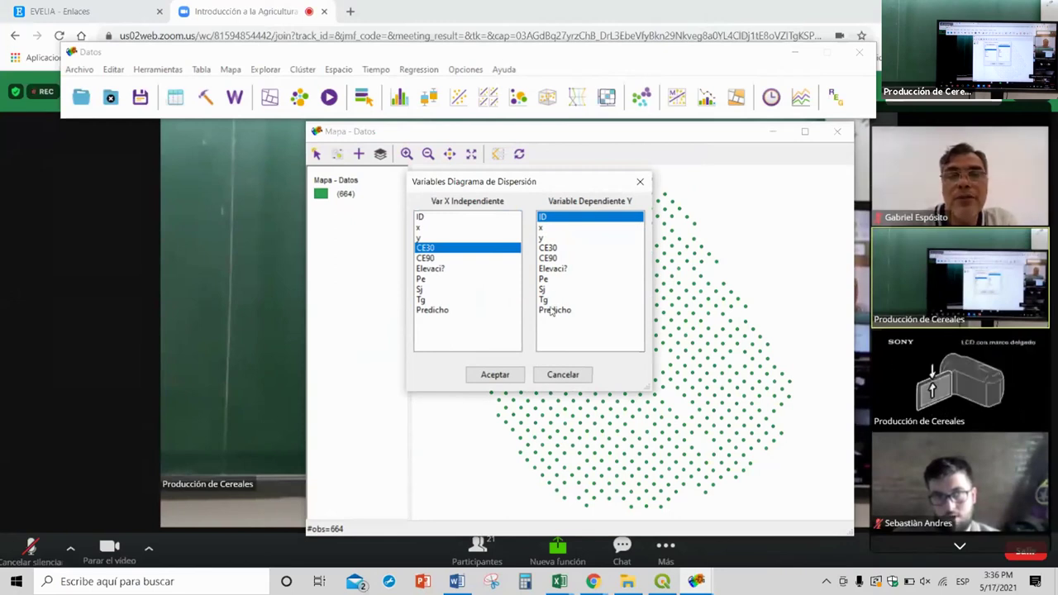
pyautogui.click(552, 301)
pyautogui.click(513, 373)
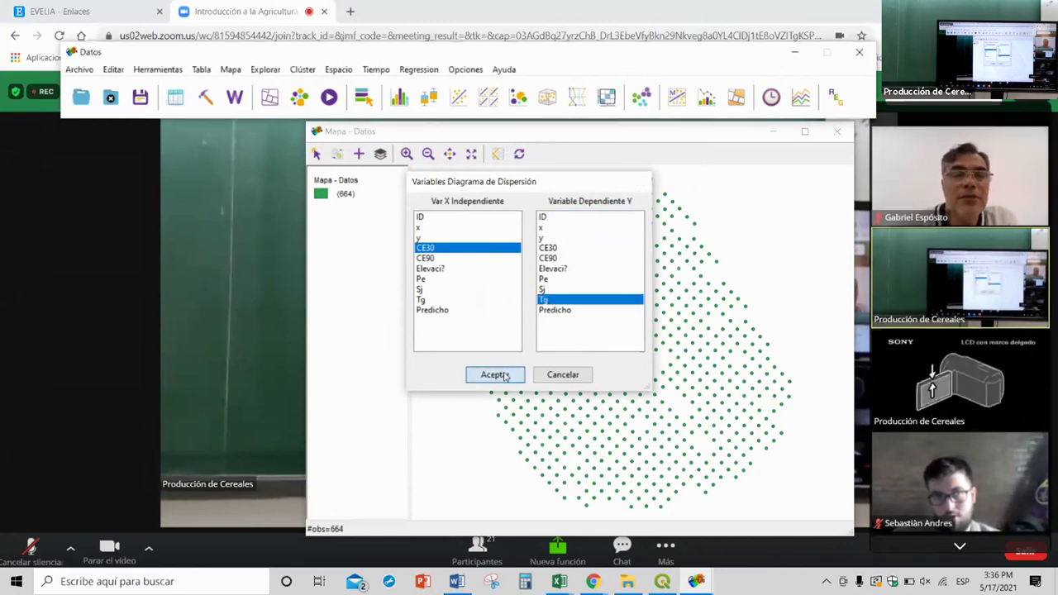
pyautogui.moveTo(335, 128); pyautogui.dragTo(616, 163)
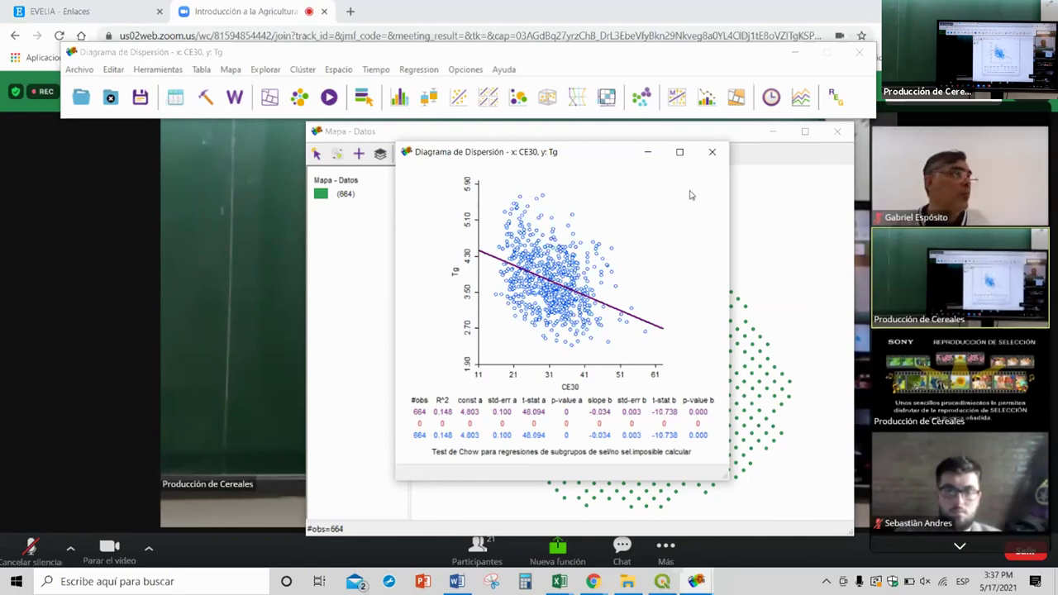
pyautogui.click(713, 153)
pyautogui.moveTo(574, 130); pyautogui.dragTo(513, 130)
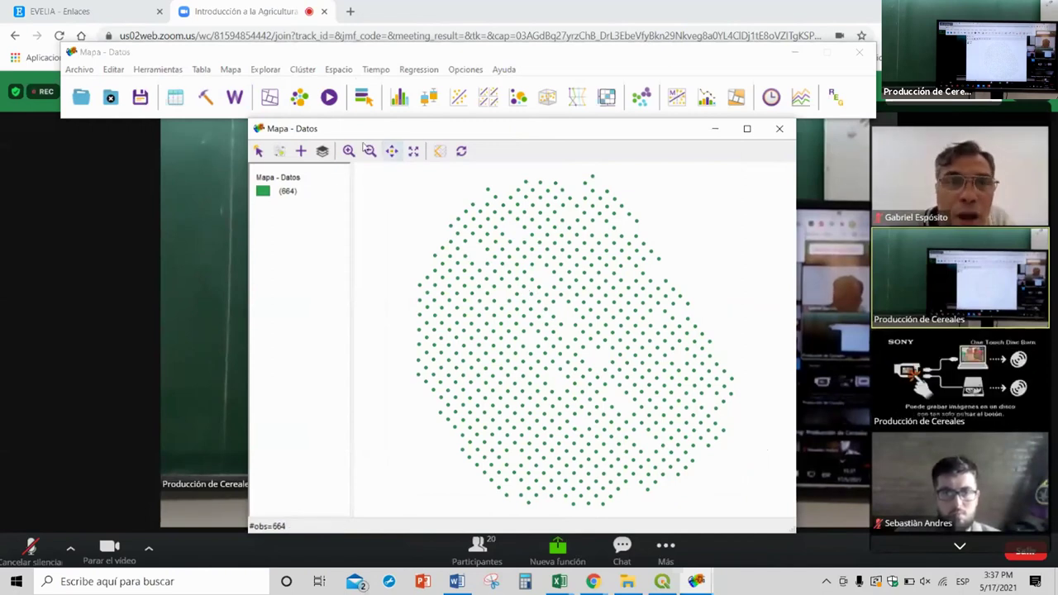
# Switch to QGIS and examine a few neighbouring Datos points in the upper part of the field up close
pyautogui.click(663, 583)
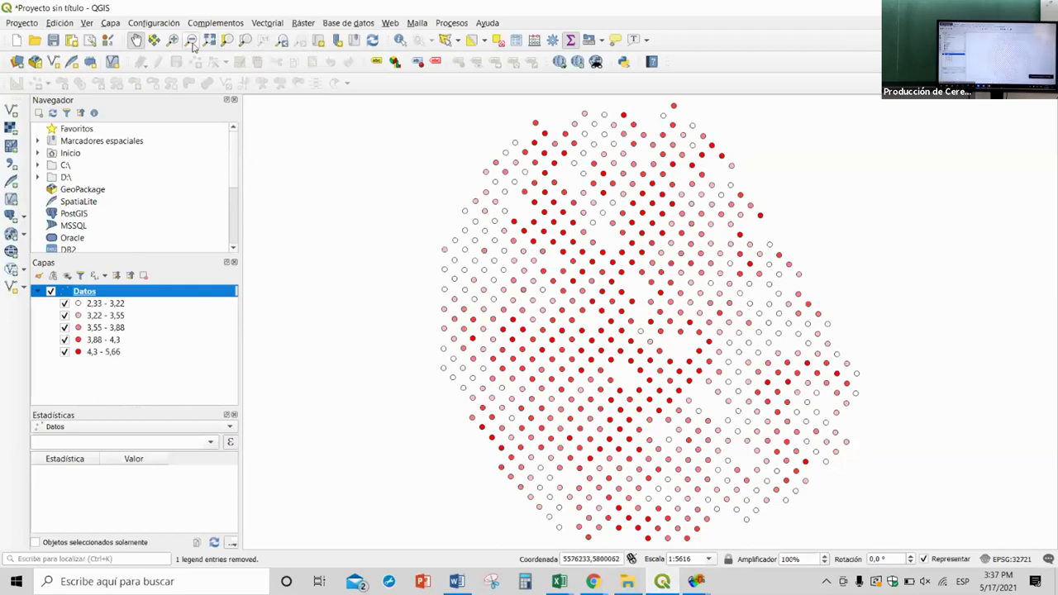
pyautogui.click(174, 40)
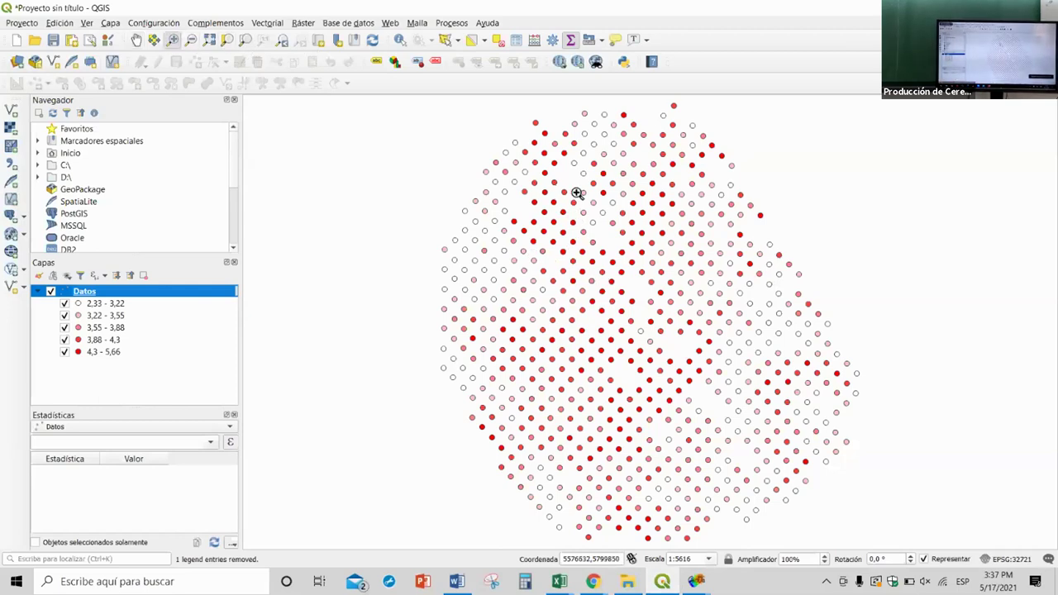
pyautogui.moveTo(609, 174); pyautogui.dragTo(675, 235)
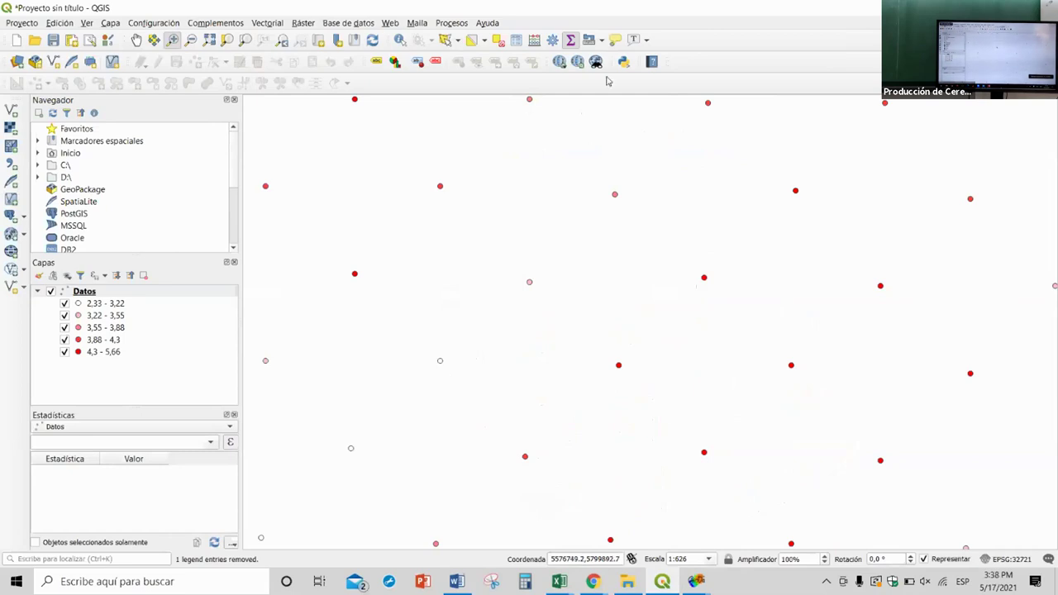
pyautogui.scroll(-1, 564, 245)
pyautogui.scroll(-3, 566, 249)
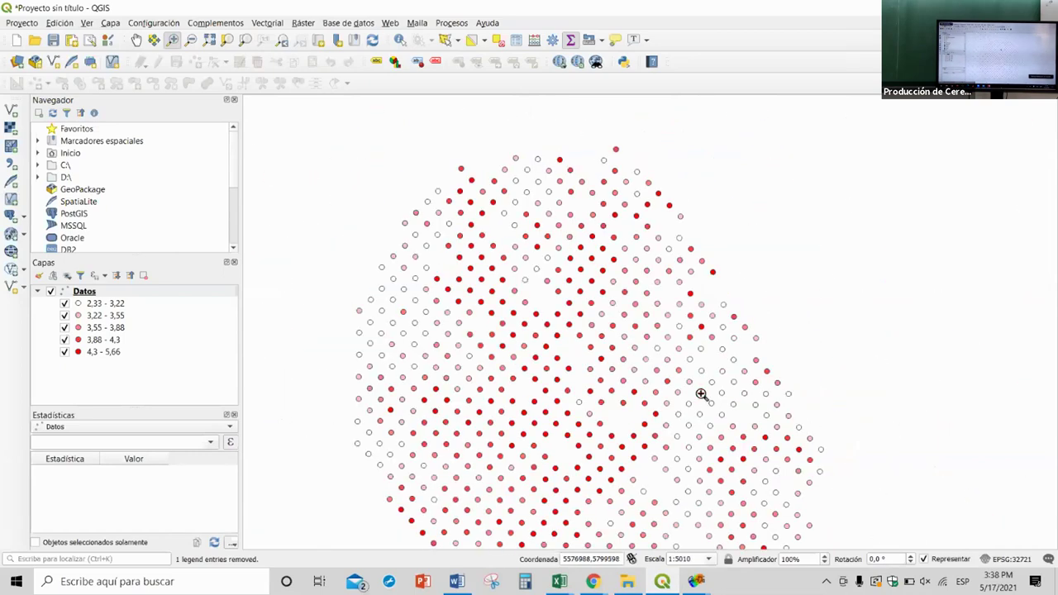
pyautogui.click(696, 581)
pyautogui.click(658, 492)
pyautogui.click(697, 581)
pyautogui.click(733, 504)
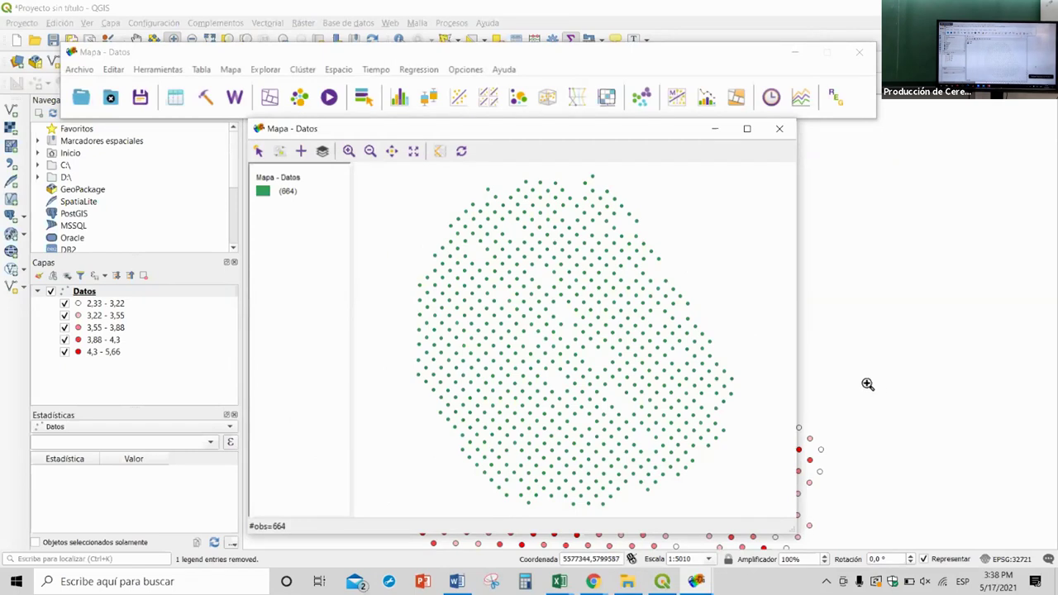
pyautogui.click(818, 16)
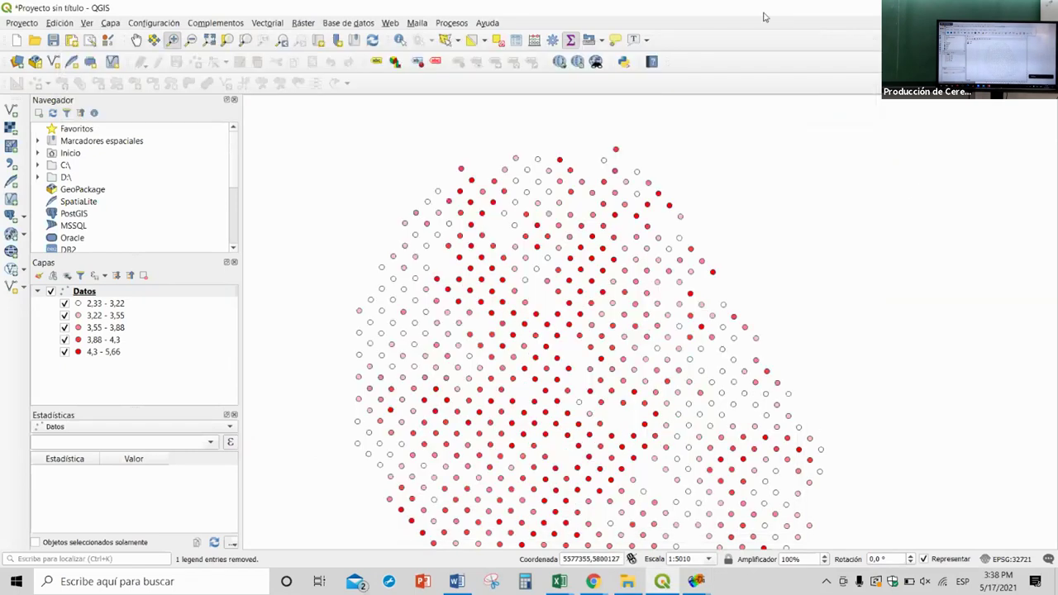
pyautogui.scroll(3, 510, 290)
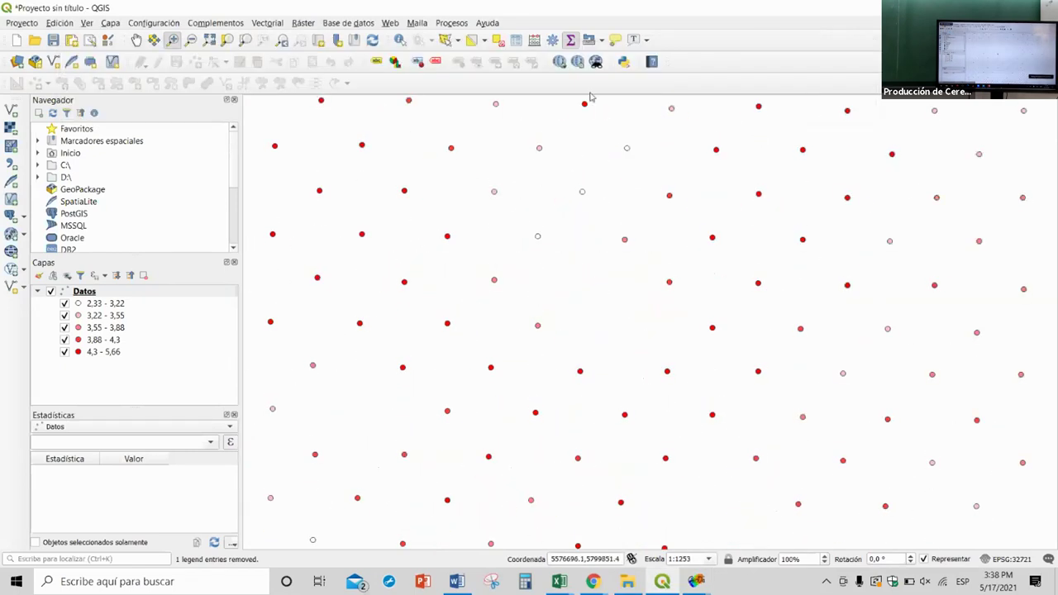
pyautogui.click(590, 40)
pyautogui.click(193, 151)
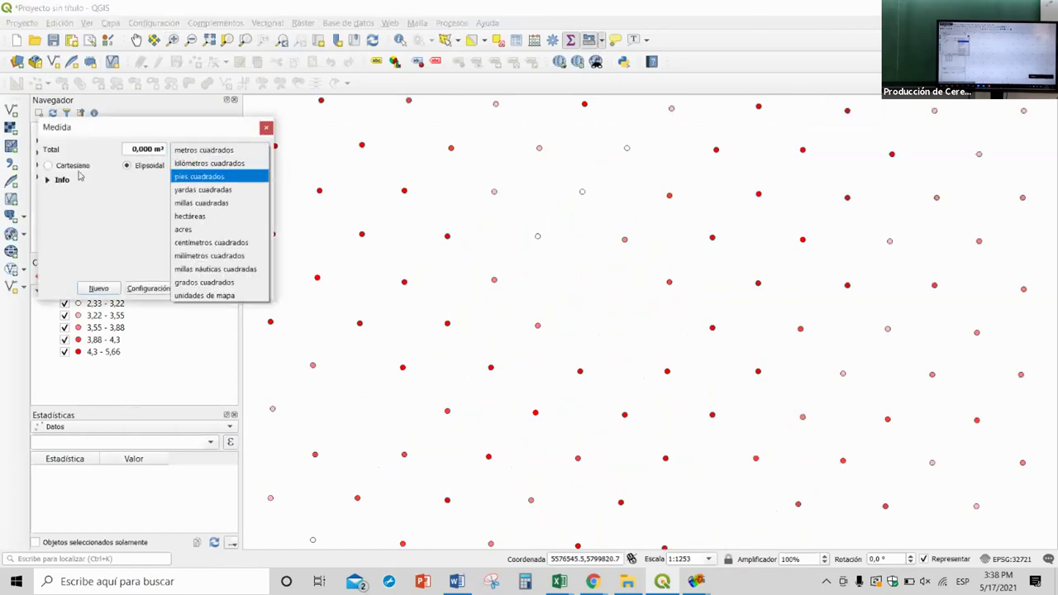
pyautogui.click(105, 134)
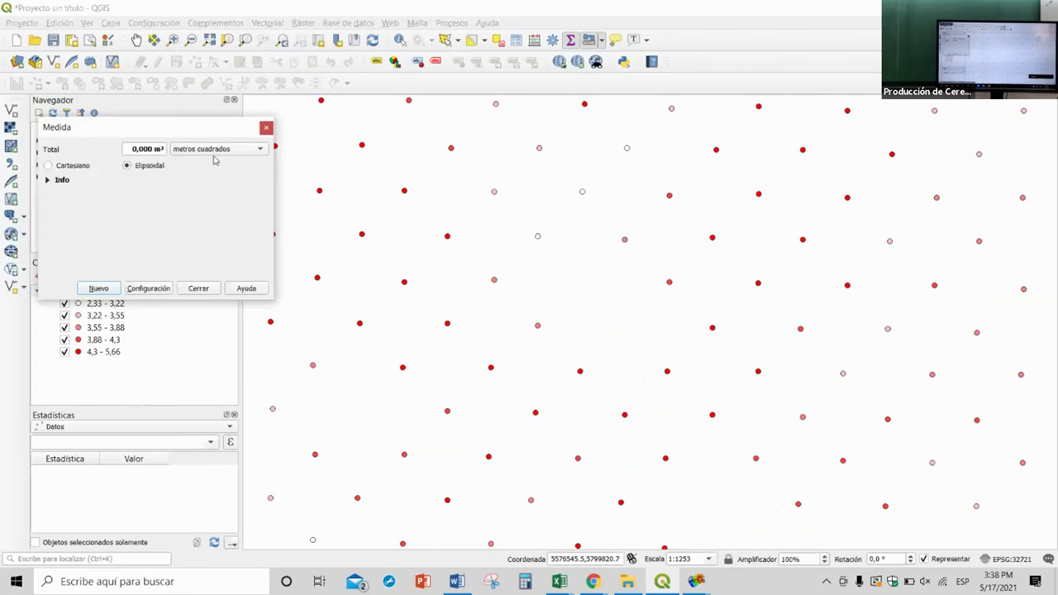
pyautogui.click(258, 150)
pyautogui.click(165, 158)
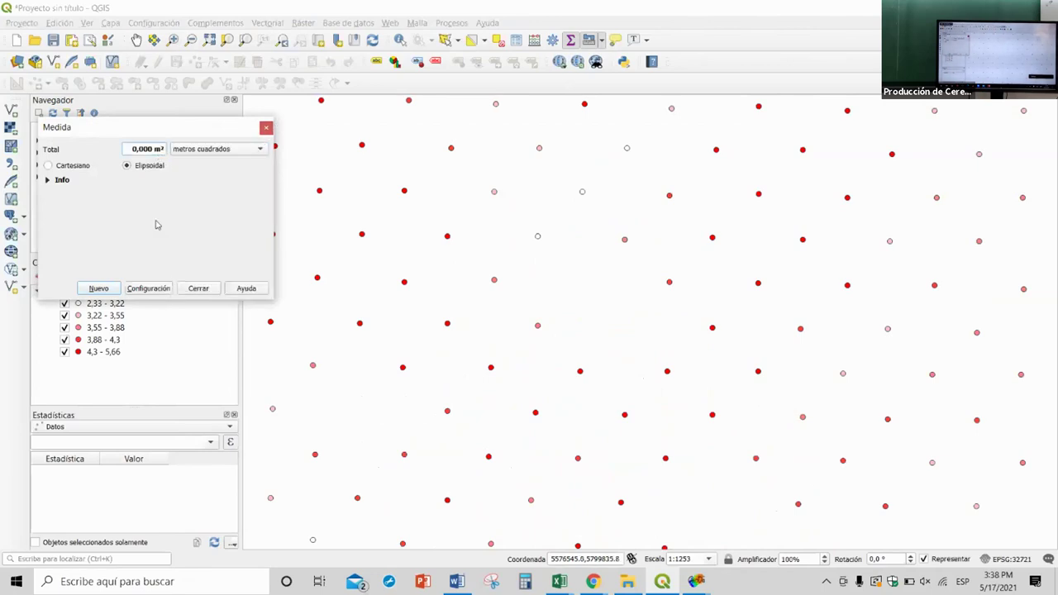
pyautogui.click(196, 289)
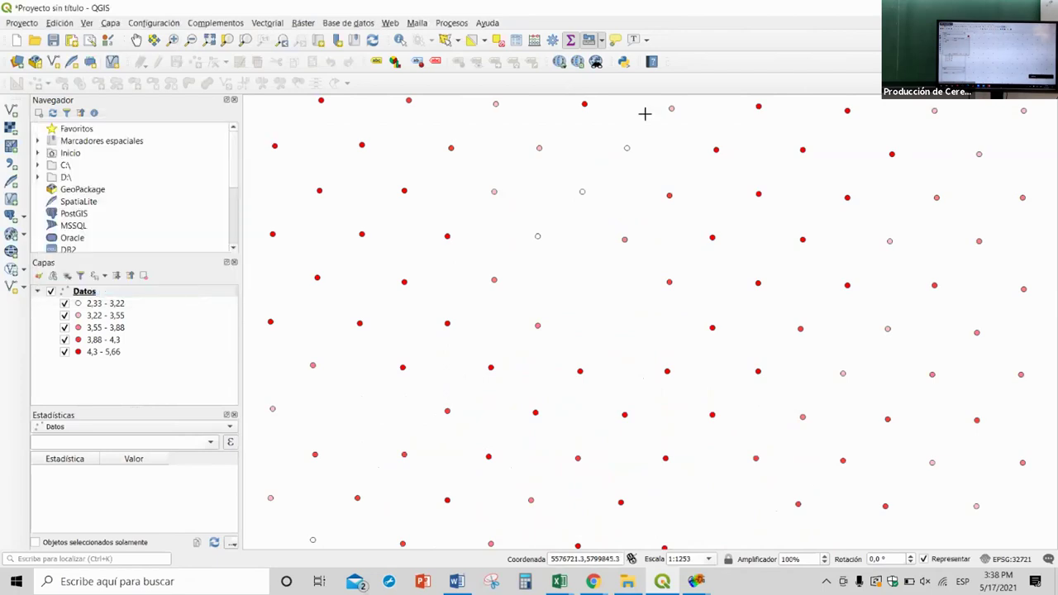
# Measure the distances in metres between four neighbouring Datos points along a line of three segments, and close the measurement
pyautogui.click(601, 42)
pyautogui.click(616, 57)
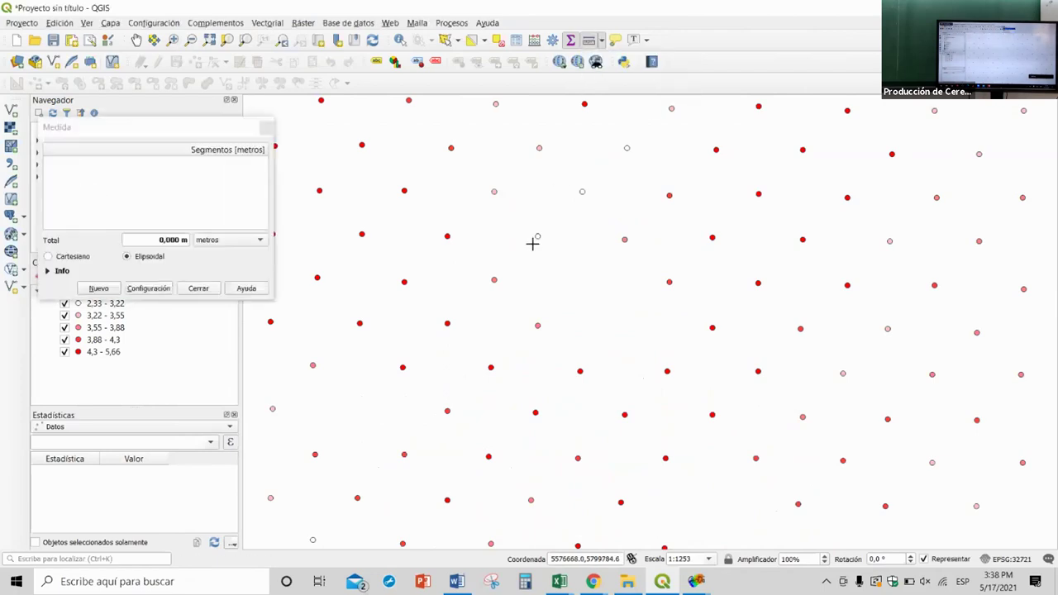
pyautogui.click(538, 236)
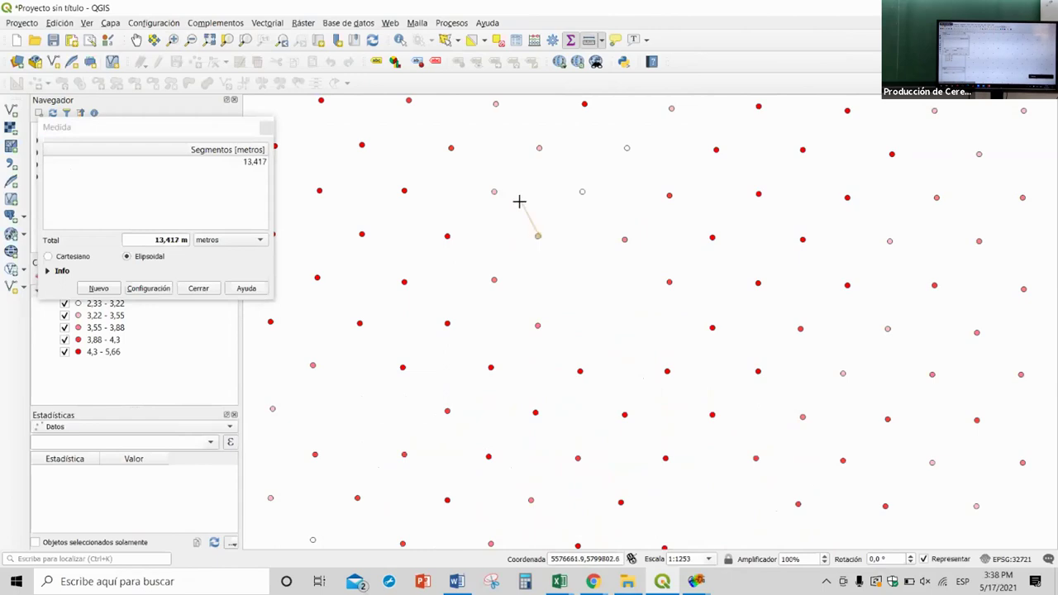
pyautogui.click(494, 191)
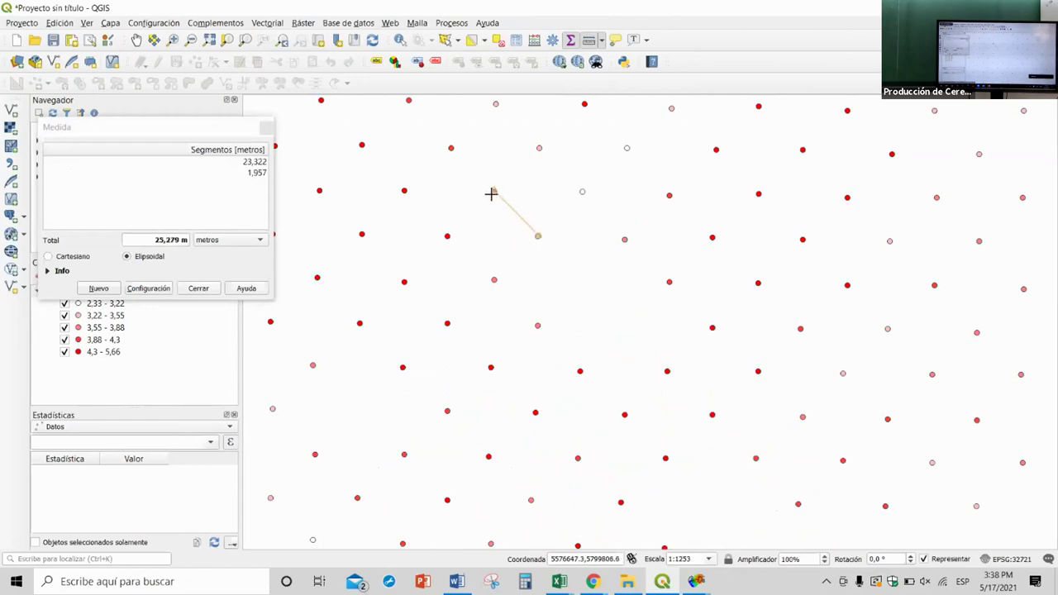
pyautogui.click(447, 236)
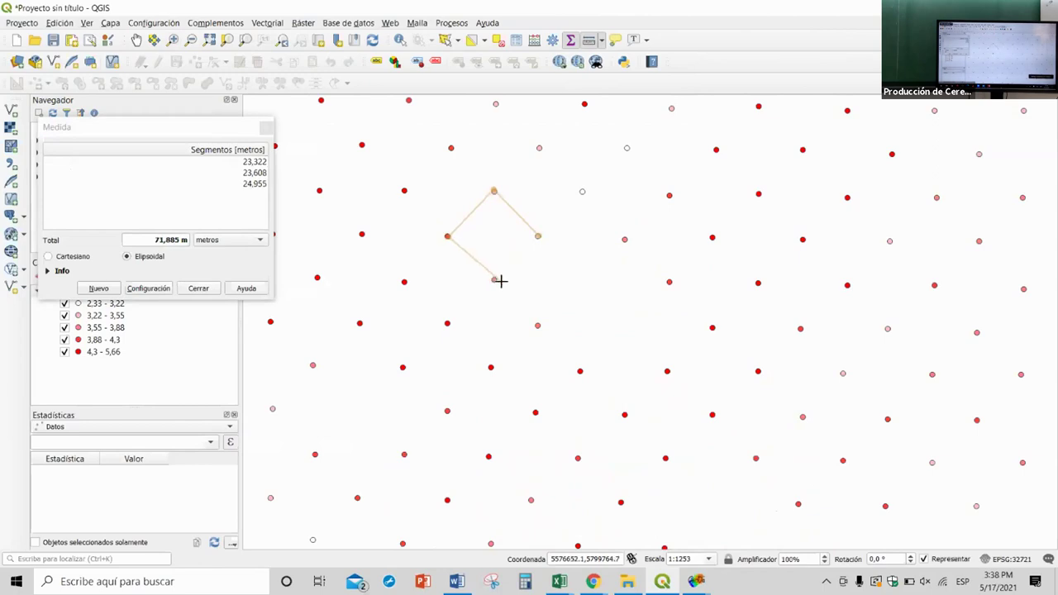
pyautogui.click(495, 279)
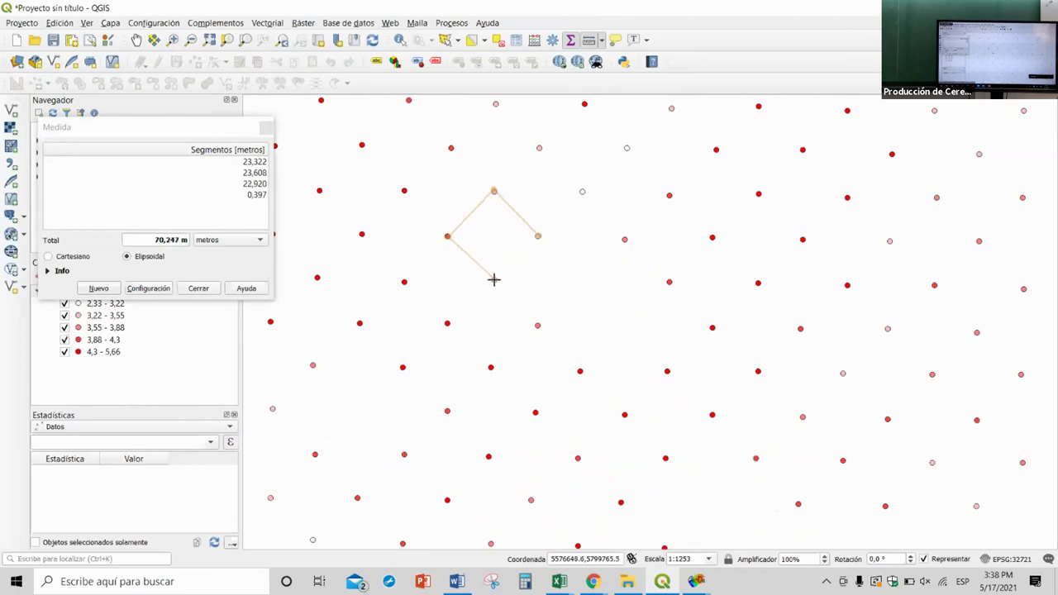
pyautogui.click(215, 291)
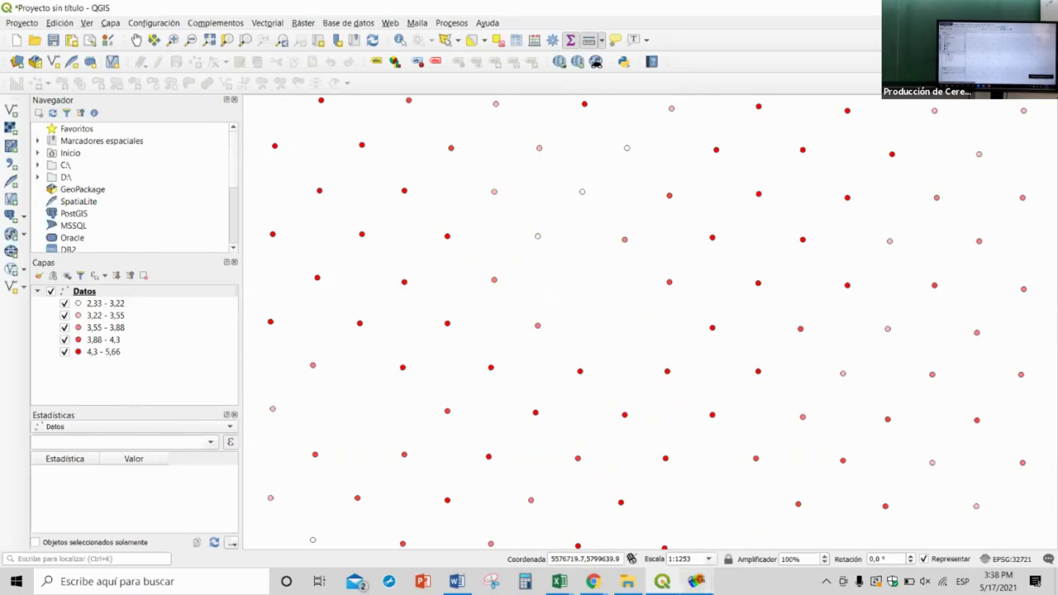
# Switch to GeoDa and start a new weights file for the Datos map with ID as the ID variable and distance weights
pyautogui.click(697, 581)
pyautogui.click(758, 525)
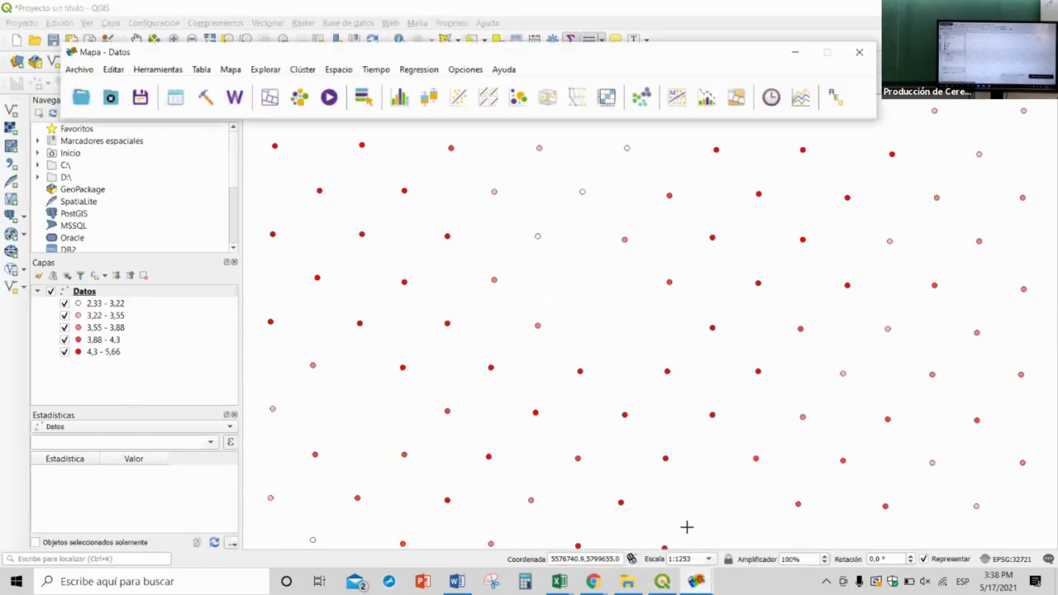
pyautogui.click(768, 529)
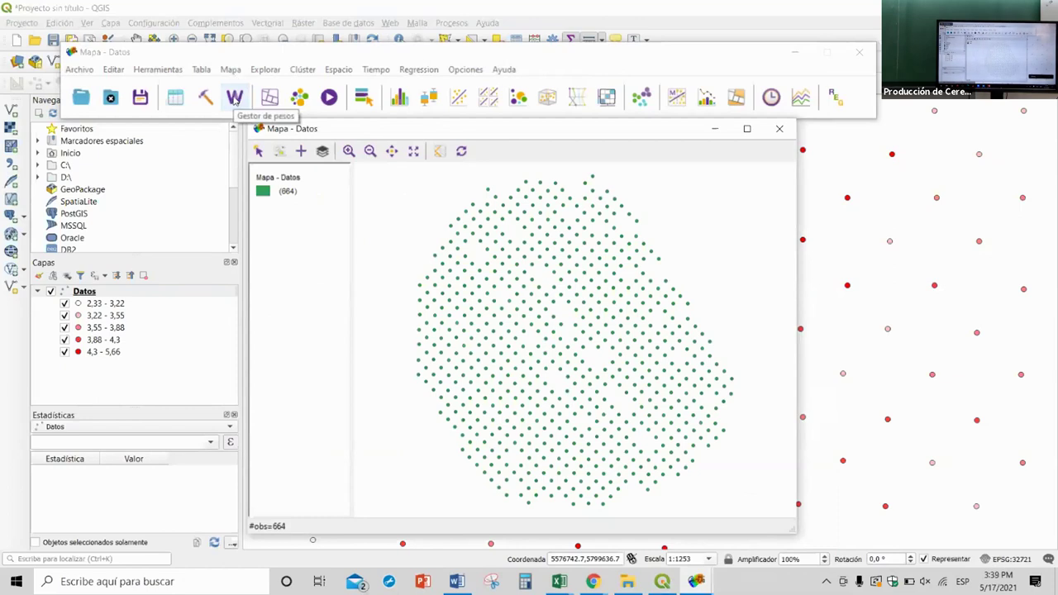
pyautogui.click(234, 98)
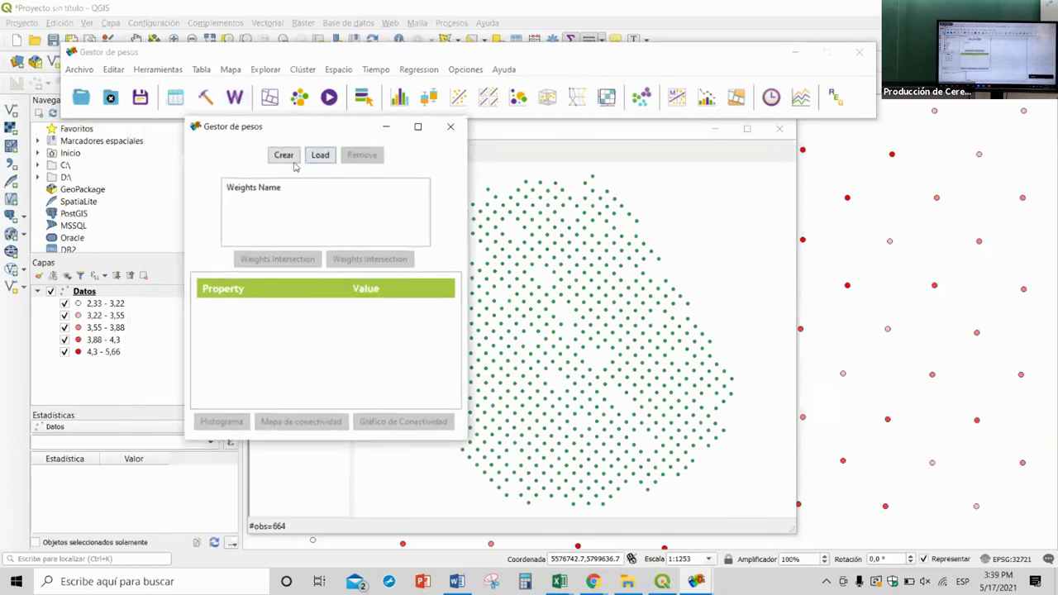
pyautogui.click(284, 155)
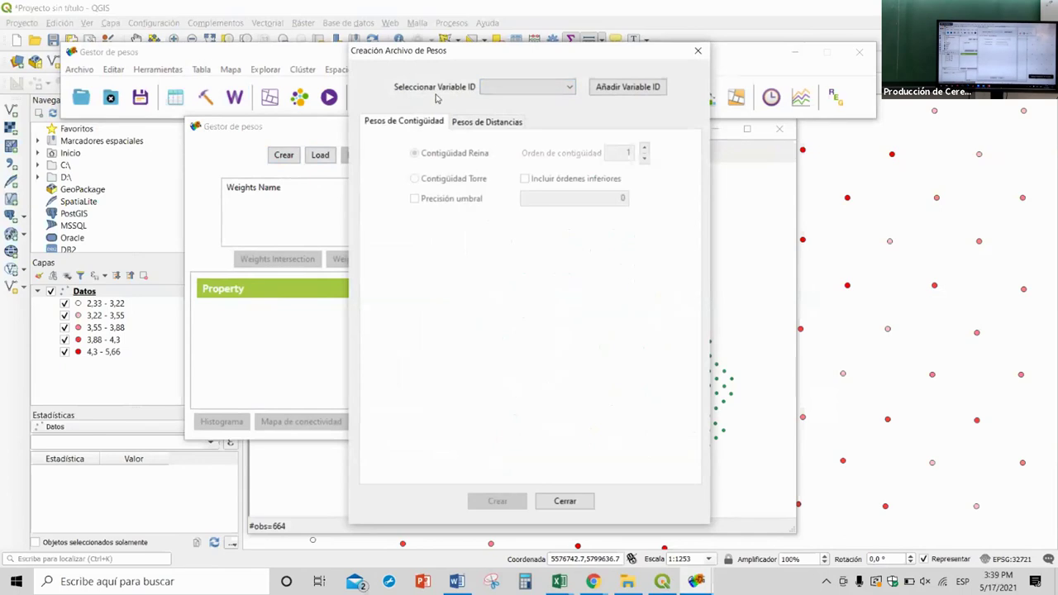
pyautogui.click(550, 89)
pyautogui.click(545, 101)
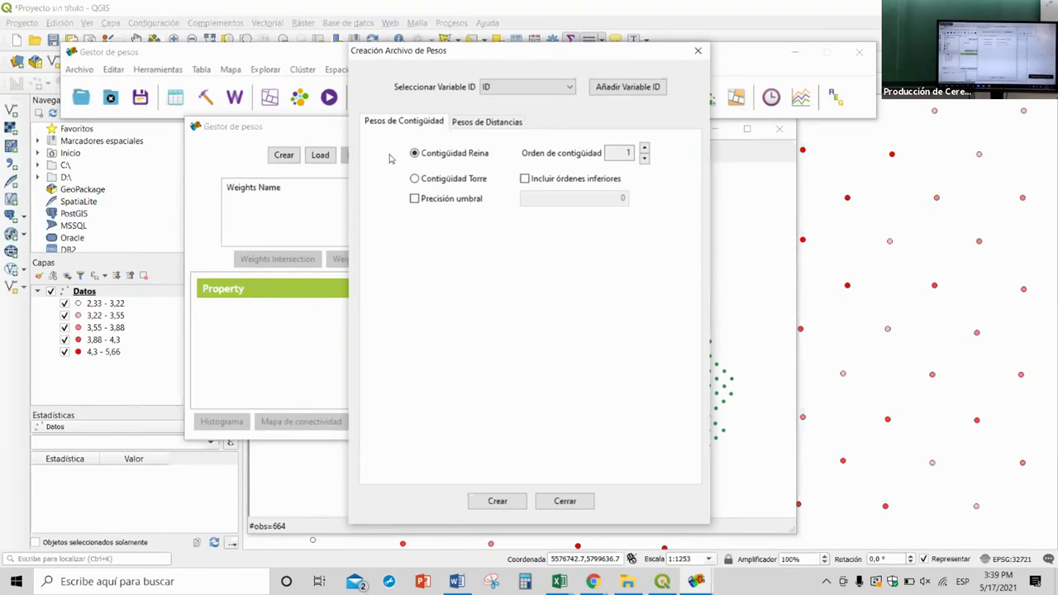
pyautogui.click(485, 123)
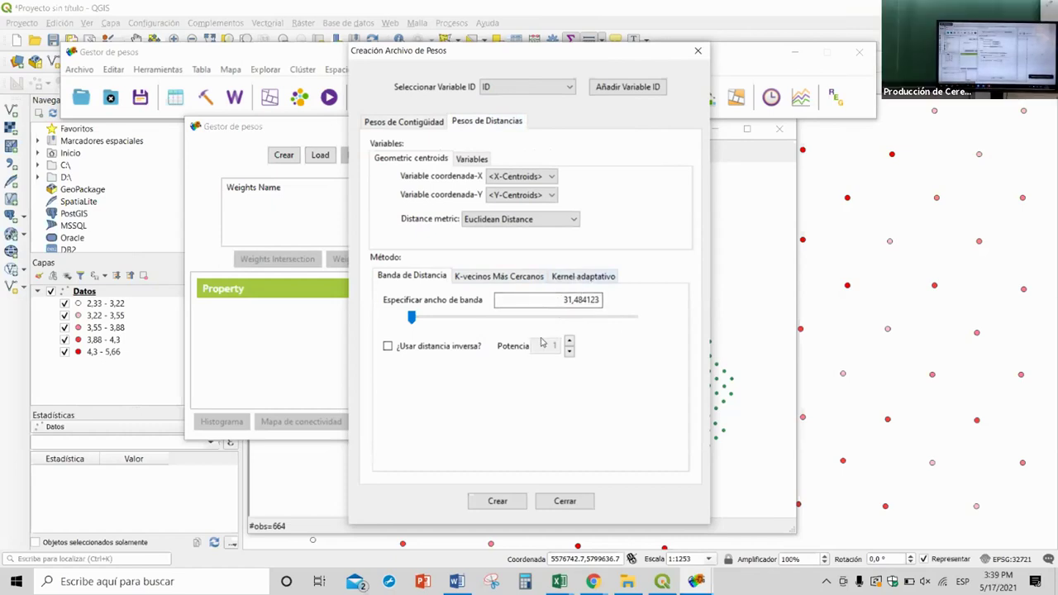
# Create the Euclidean distance-band weights file as Datos.gwt in the Presentaciones folder, replacing the existing file, and close the creation dialog
pyautogui.click(496, 502)
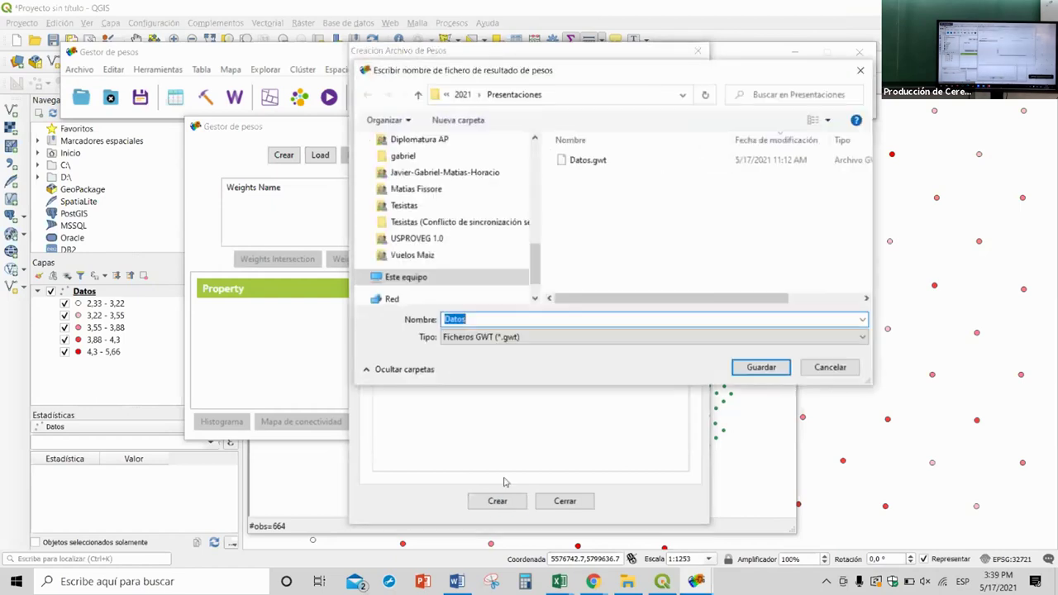
pyautogui.click(769, 370)
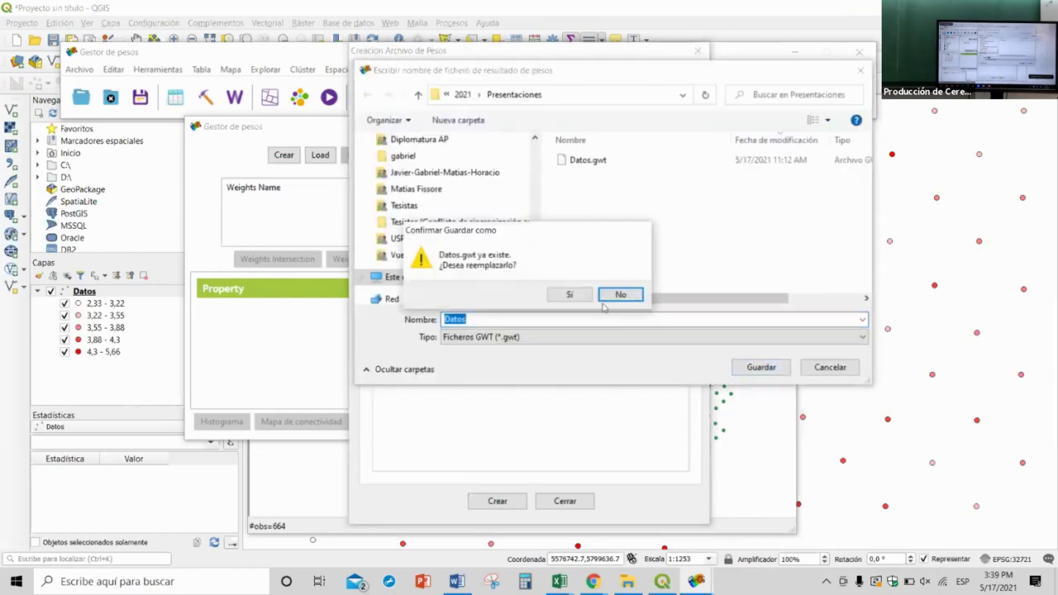
pyautogui.click(566, 299)
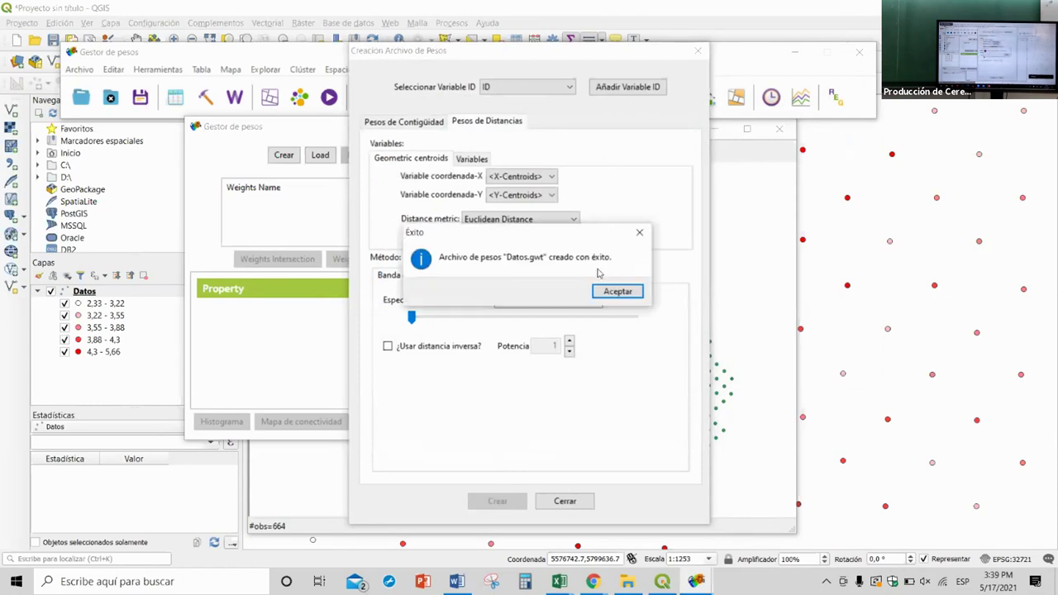
pyautogui.click(612, 291)
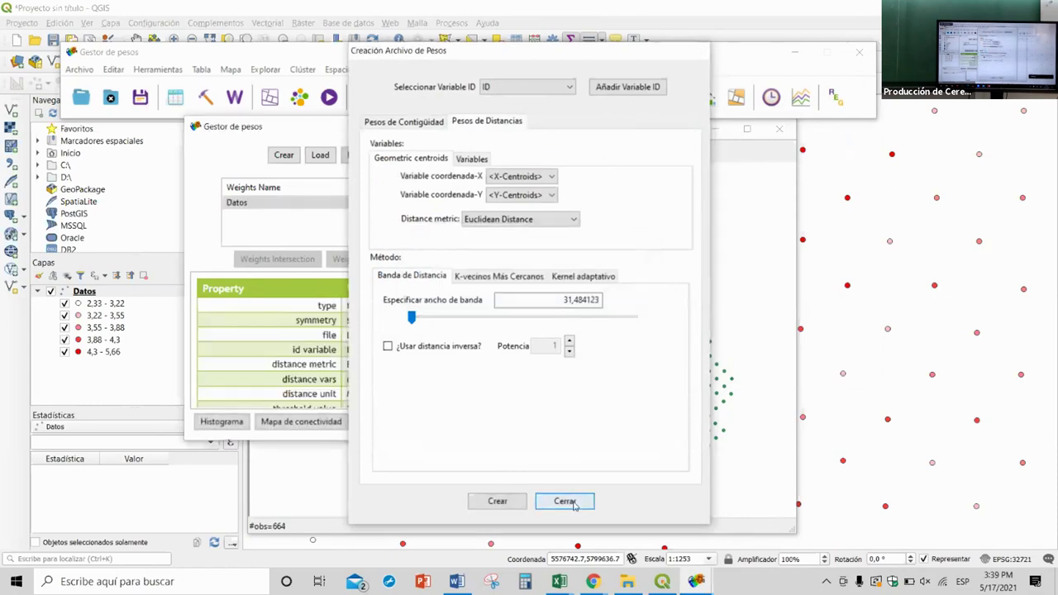
pyautogui.click(564, 501)
# Switch to File Explorer and go to Cereales Virtual > Introduccion a la Agricultura de Precision > 2021 > Presentaciones
pyautogui.click(629, 583)
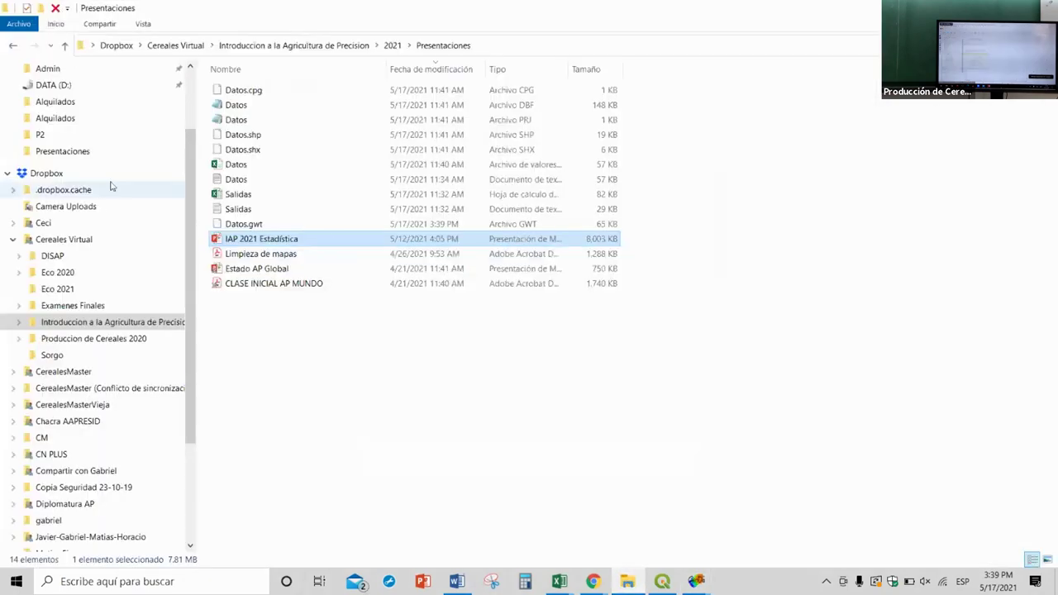
pyautogui.click(89, 240)
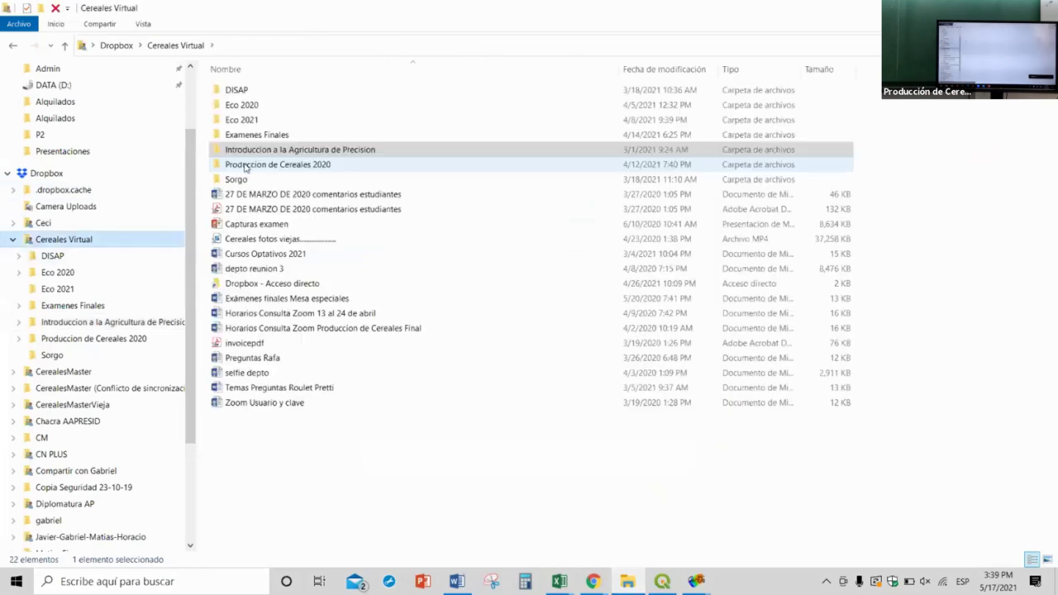
pyautogui.doubleClick(252, 156)
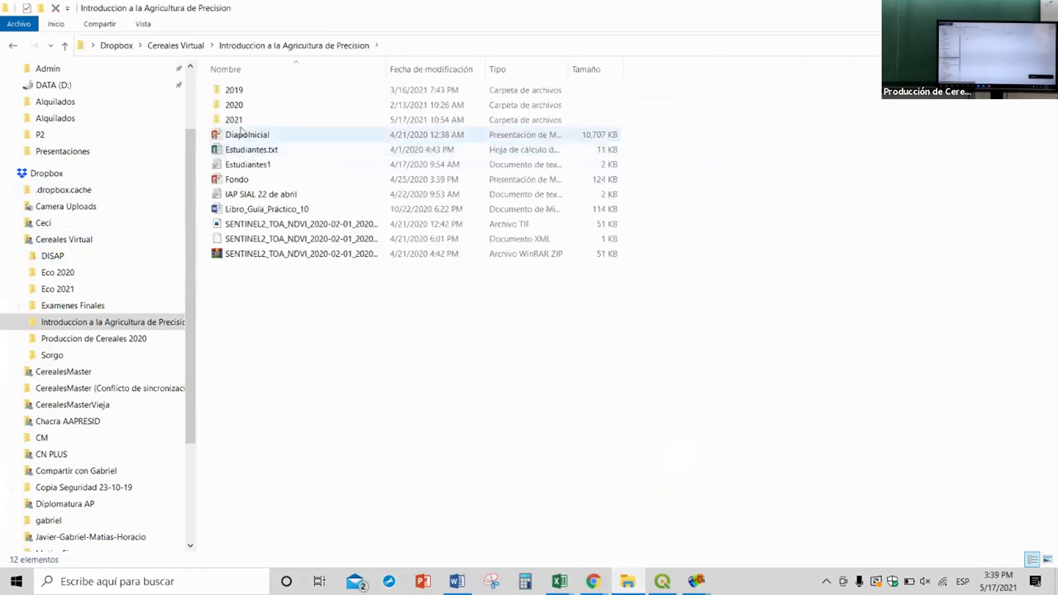
pyautogui.doubleClick(240, 122)
pyautogui.doubleClick(231, 135)
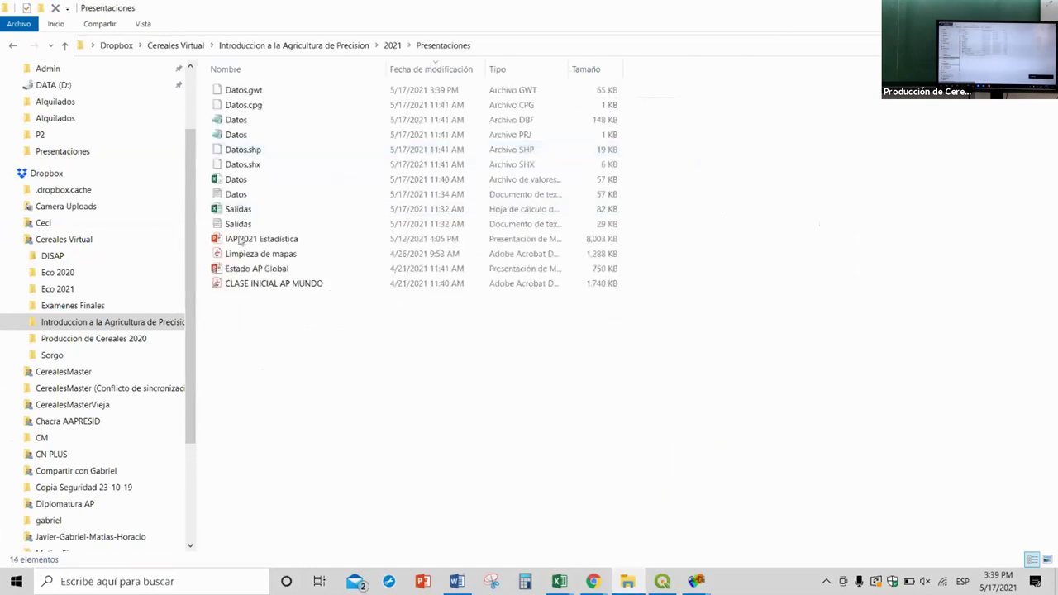
# Open Datos.gwt with Bloc de notas as the default app for .gwt files, examine the neighbour pairs and distances, and close it
pyautogui.click(238, 91)
pyautogui.doubleClick(237, 89)
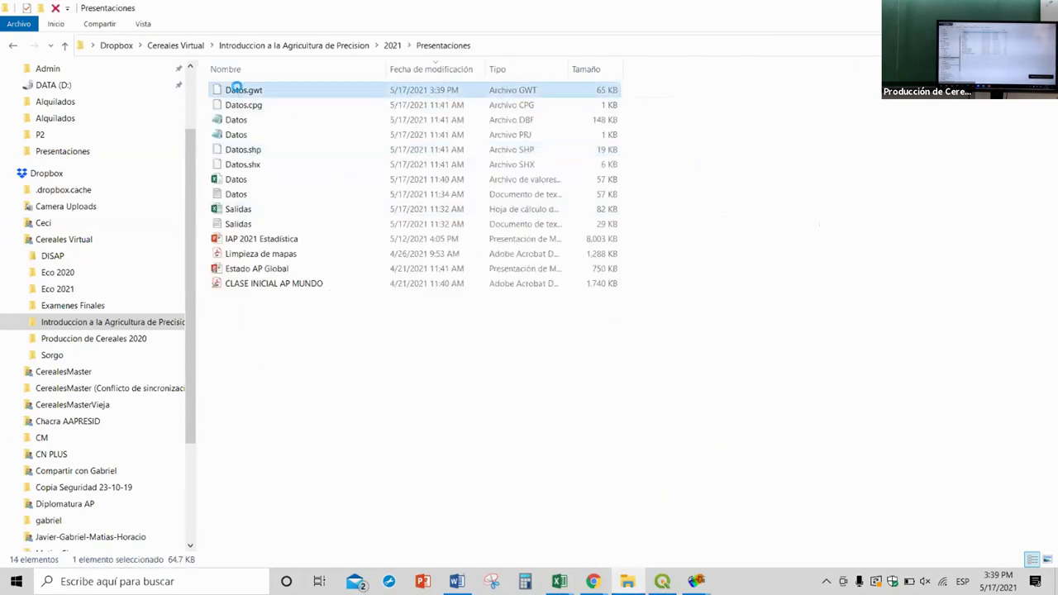
pyautogui.rightClick(237, 89)
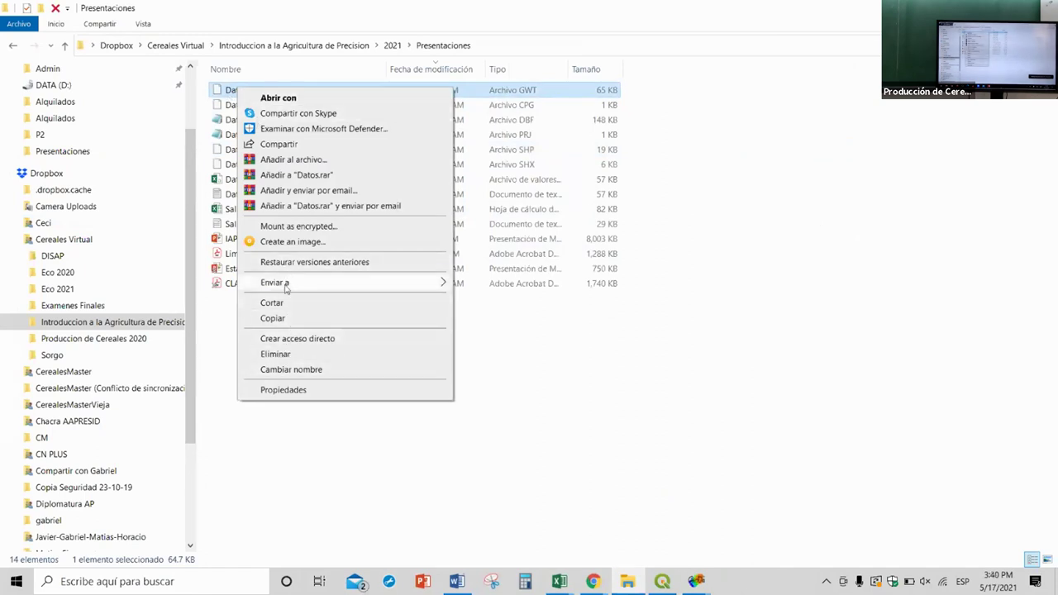
pyautogui.click(289, 98)
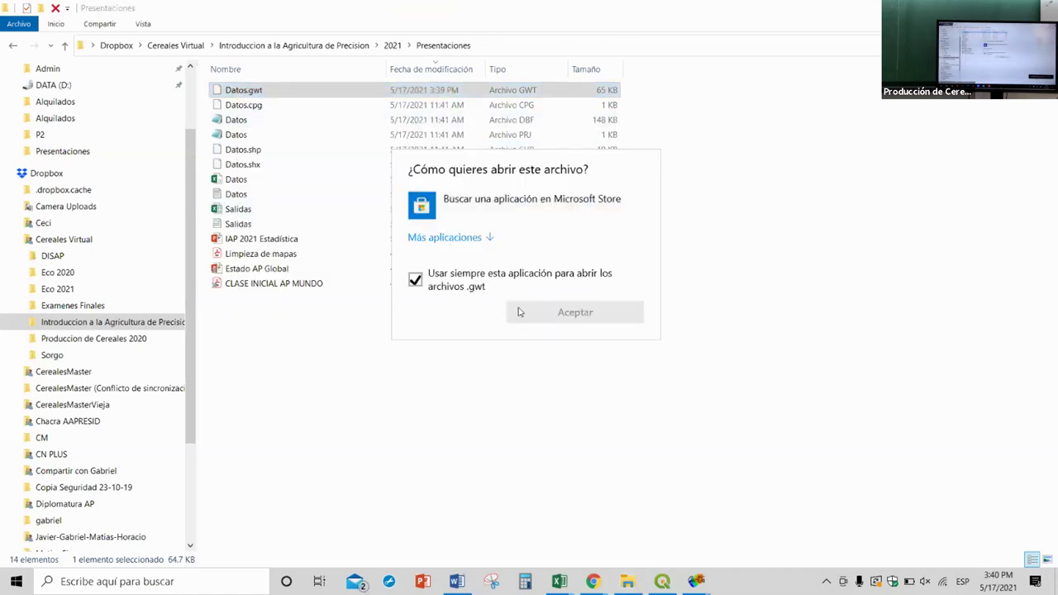
pyautogui.click(463, 238)
pyautogui.click(475, 306)
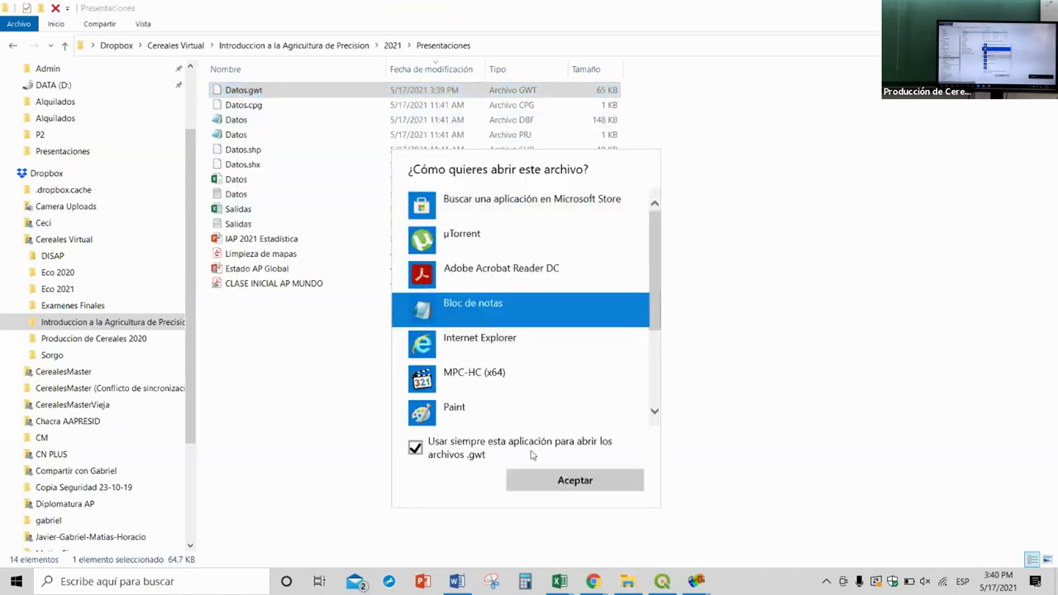
pyautogui.click(537, 482)
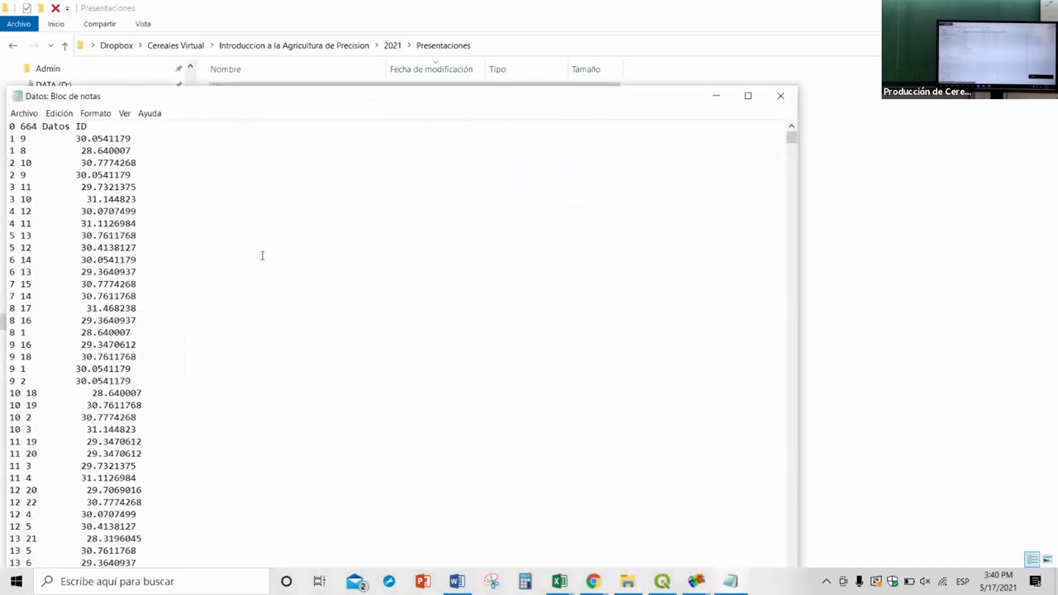
pyautogui.moveTo(293, 104); pyautogui.dragTo(456, 92)
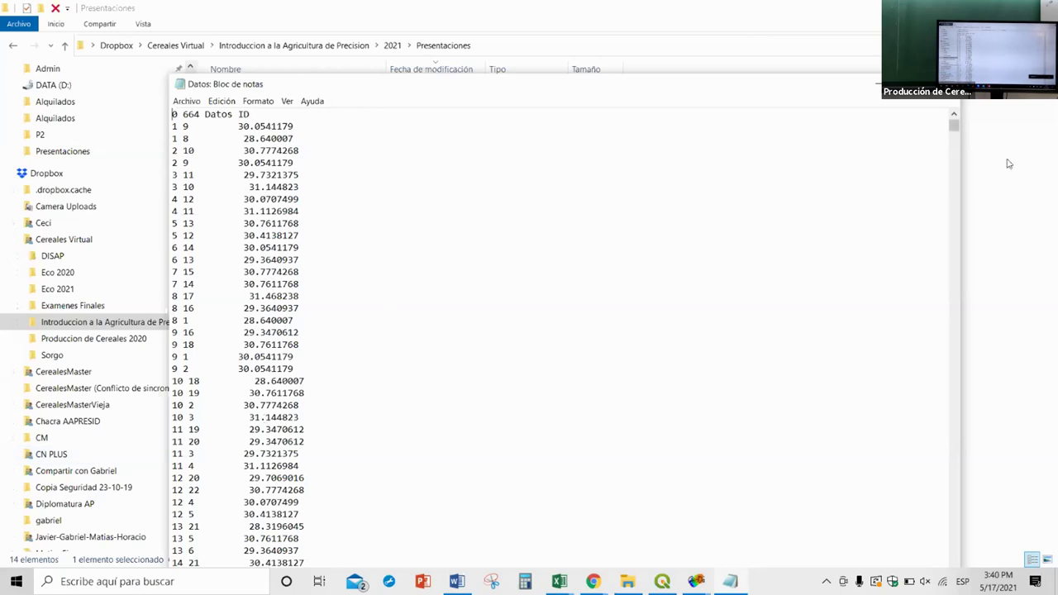
pyautogui.click(940, 84)
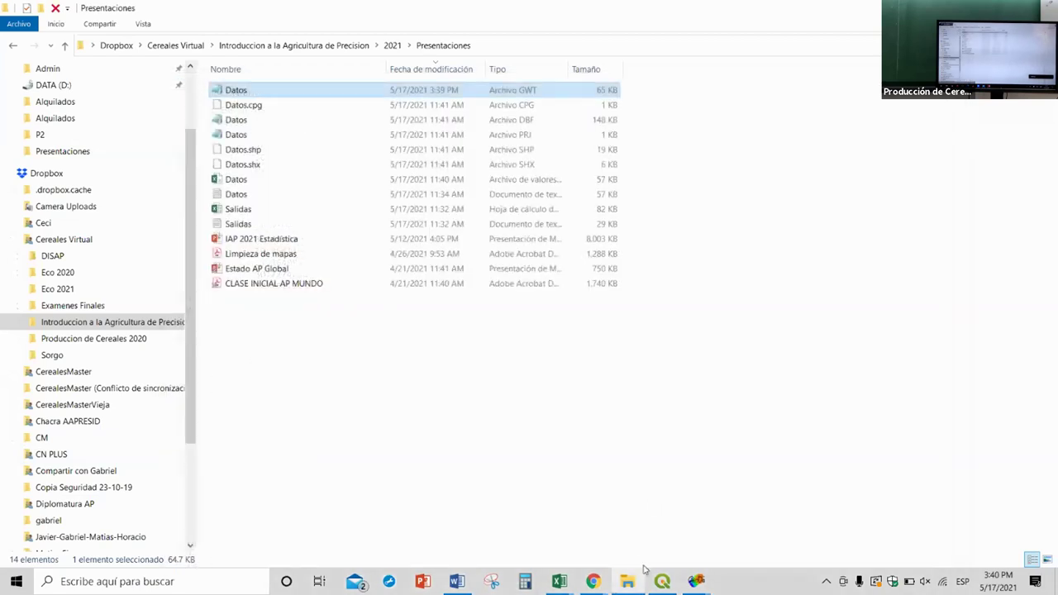
# Switch back to GeoDa, bring up the Datos map and the weights manager, and close the weights manager
pyautogui.moveTo(696, 581)
pyautogui.click(631, 513)
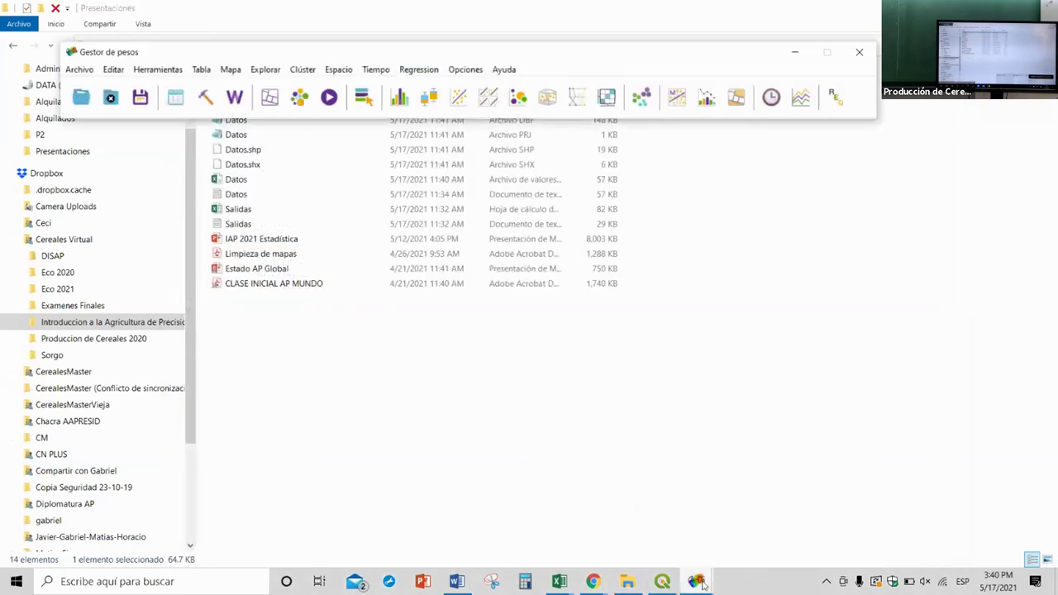
pyautogui.click(720, 531)
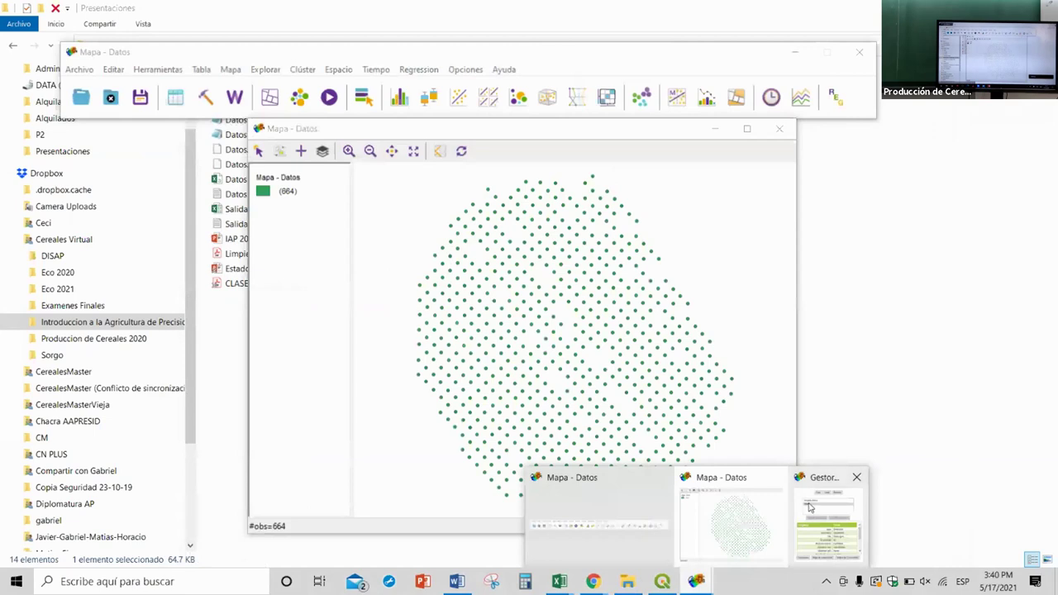
pyautogui.click(807, 503)
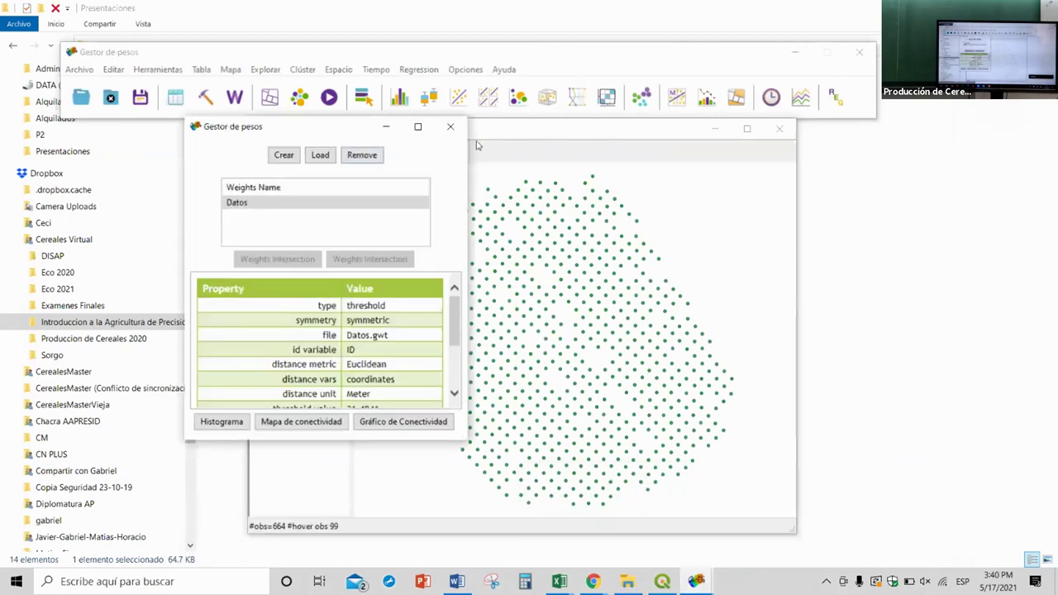
pyautogui.click(451, 126)
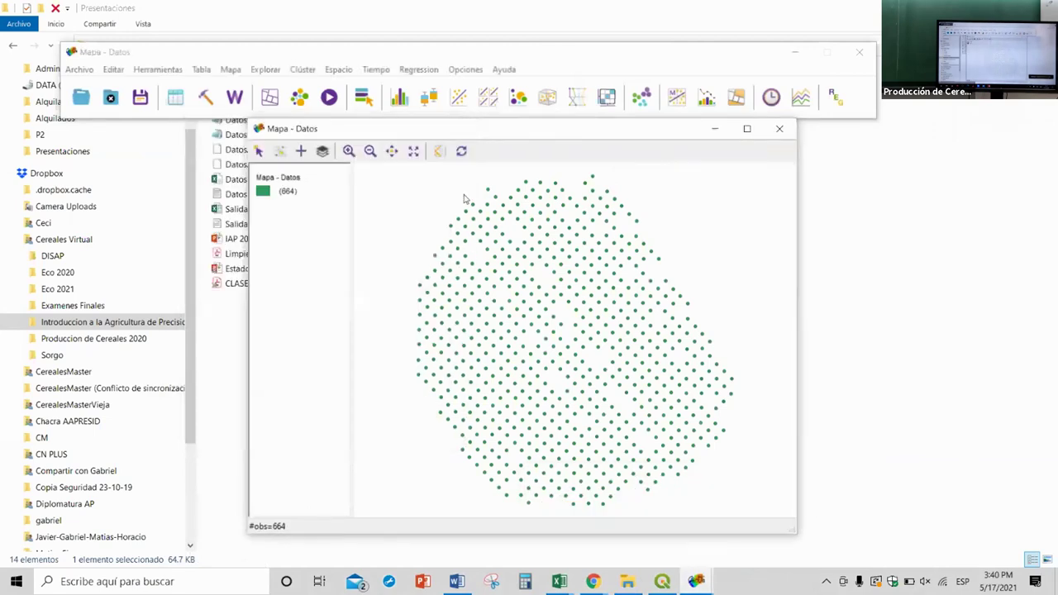
# Run a basic (Básico) regression with Tg as the dependent variable, CE30 as the explanatory variable, and the Datos weights file
pyautogui.click(406, 72)
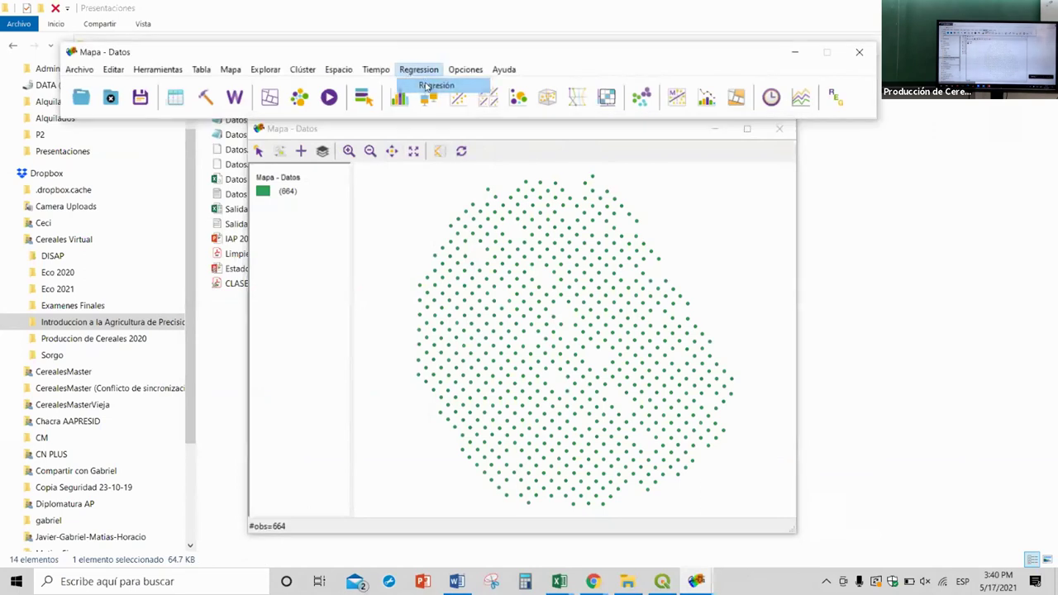
pyautogui.click(428, 86)
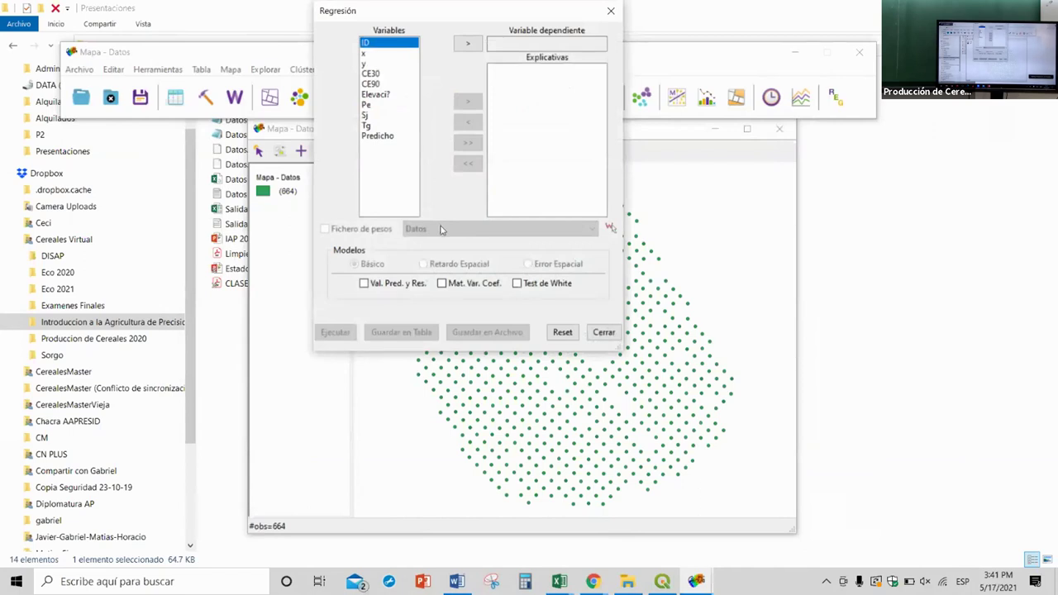
pyautogui.click(367, 125)
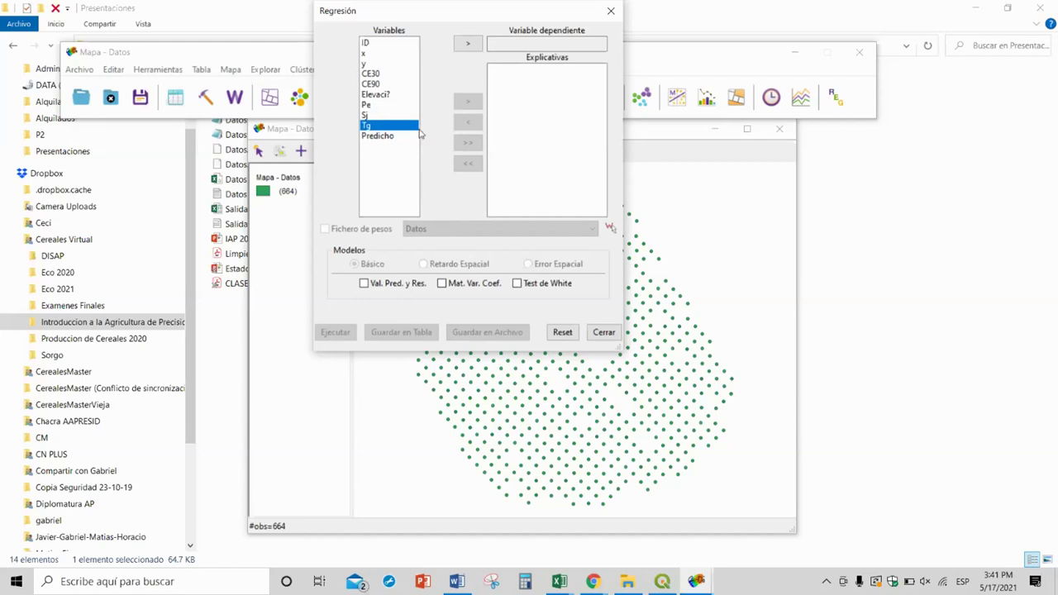
pyautogui.click(468, 43)
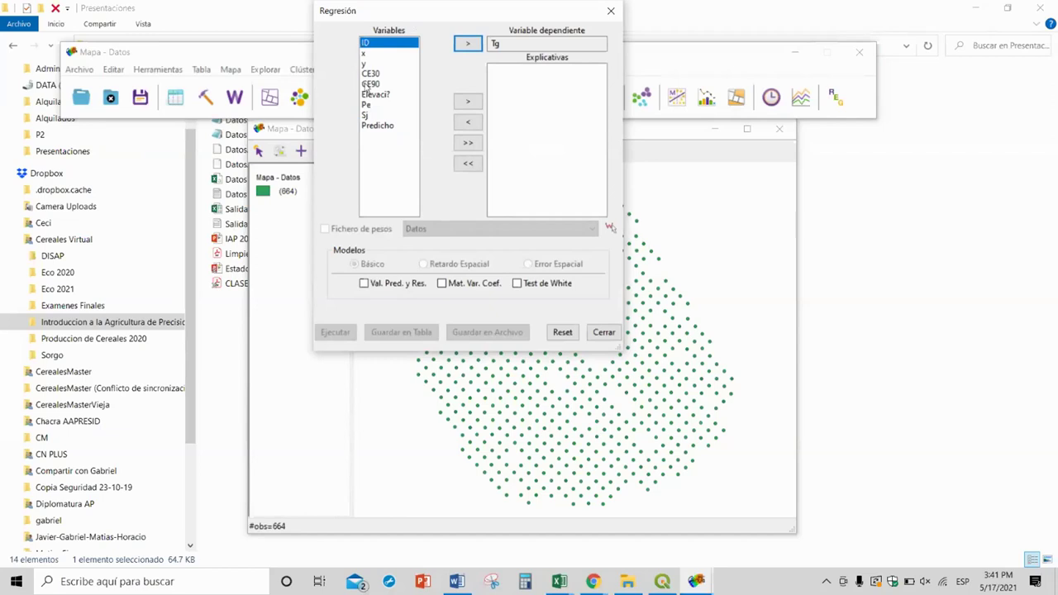
pyautogui.click(369, 74)
pyautogui.click(468, 101)
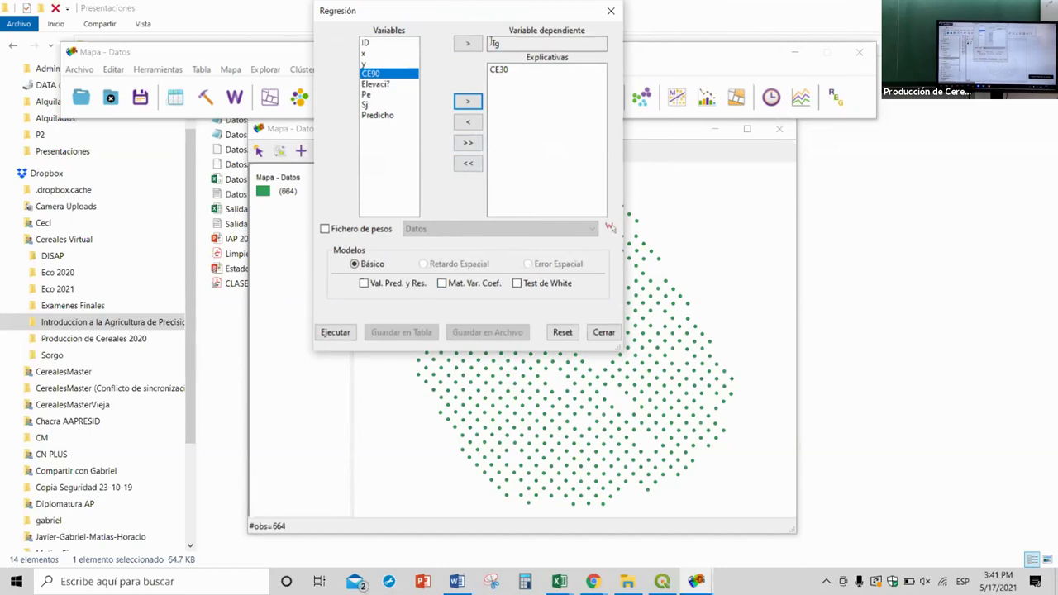
pyautogui.click(325, 229)
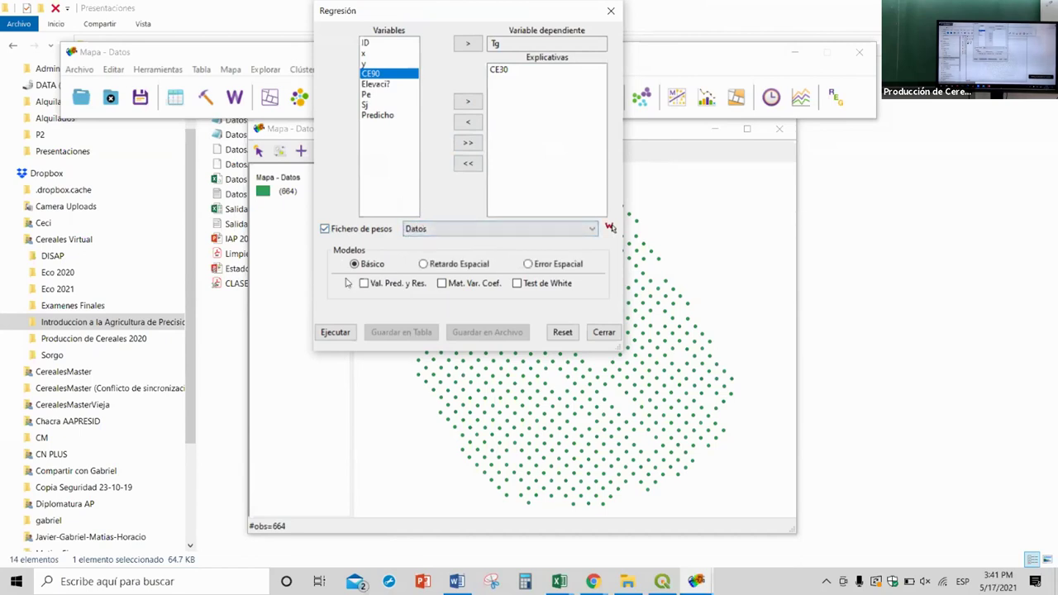
pyautogui.click(338, 334)
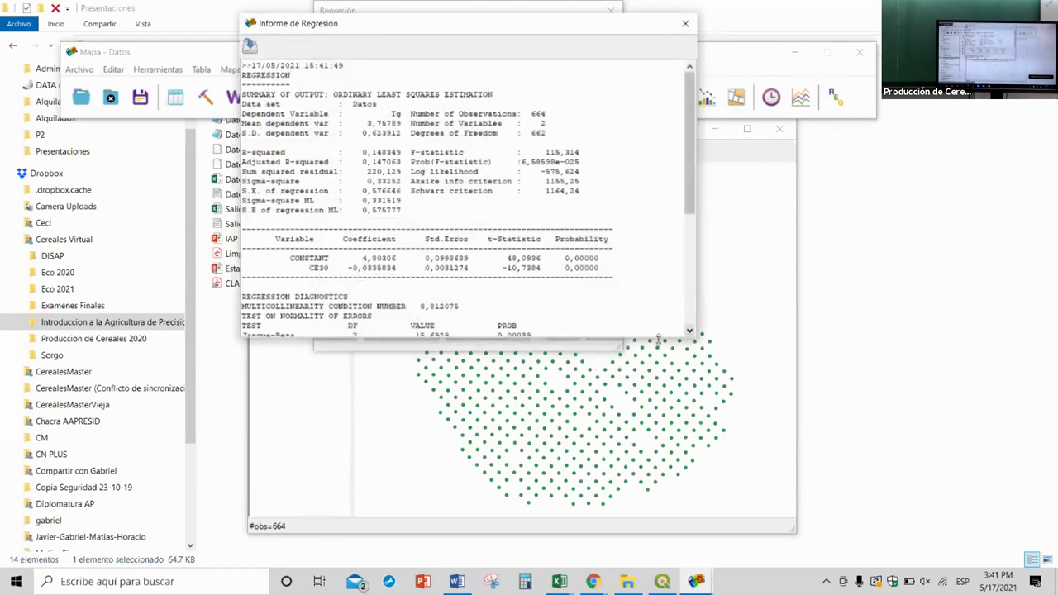
# Enlarge the regression report to examine its coefficients and spatial dependence diagnostics, move it aside, and close the regression
pyautogui.moveTo(658, 339); pyautogui.dragTo(658, 536)
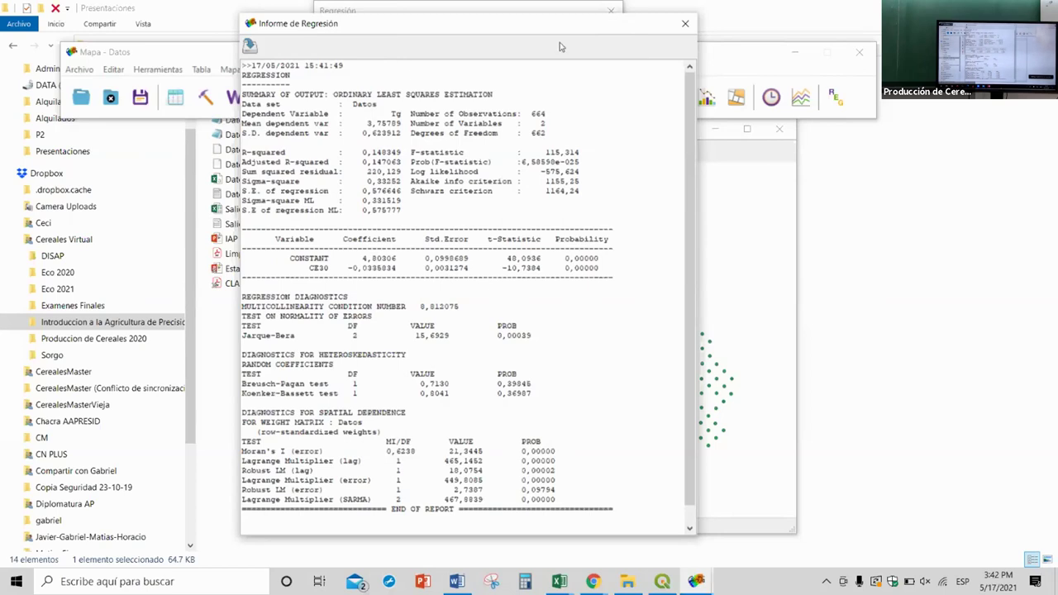
pyautogui.moveTo(557, 28); pyautogui.dragTo(458, 40)
pyautogui.click(463, 11)
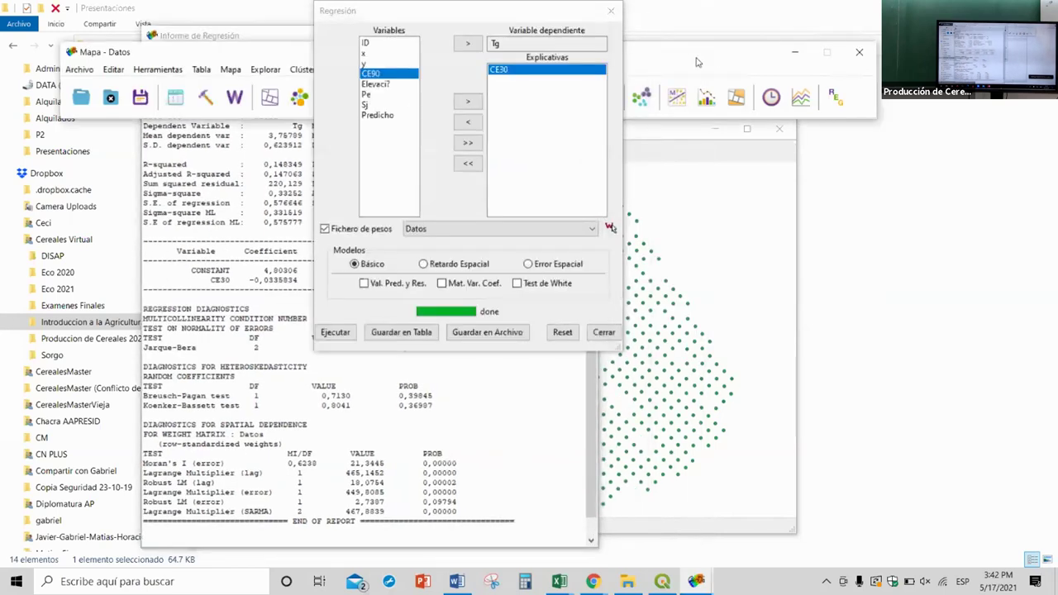
pyautogui.click(603, 333)
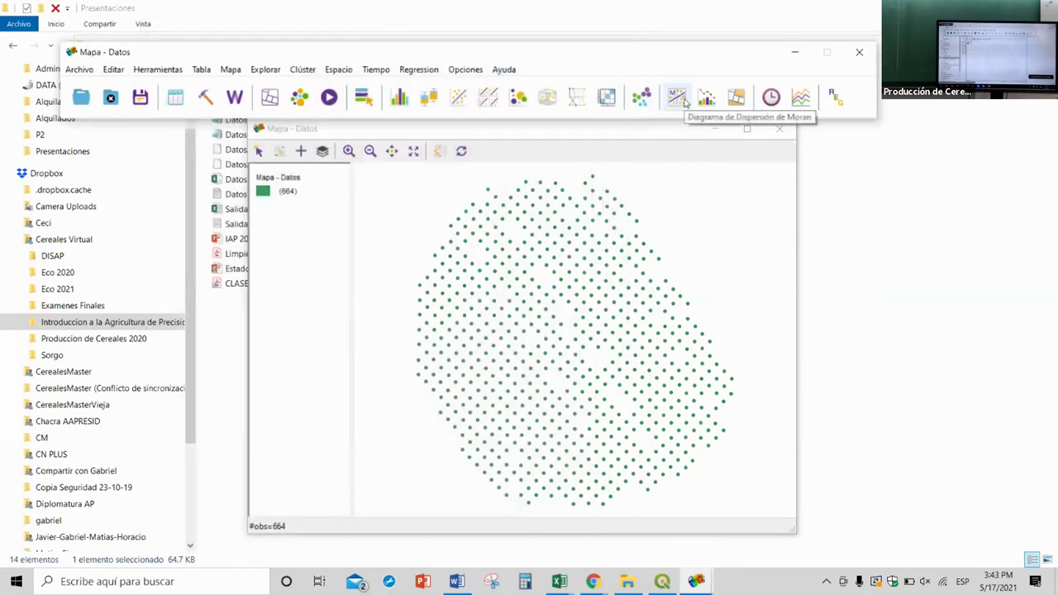
# Create a Moran scatter plot of Tg with the Datos weights, and bring the Datos map window back to the front
pyautogui.click(678, 98)
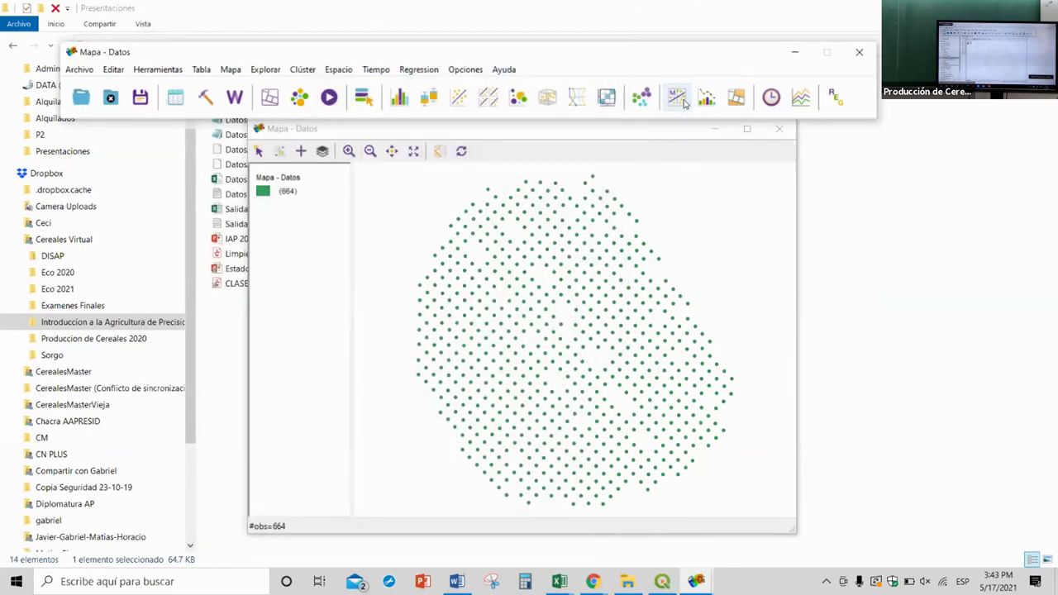
pyautogui.click(703, 108)
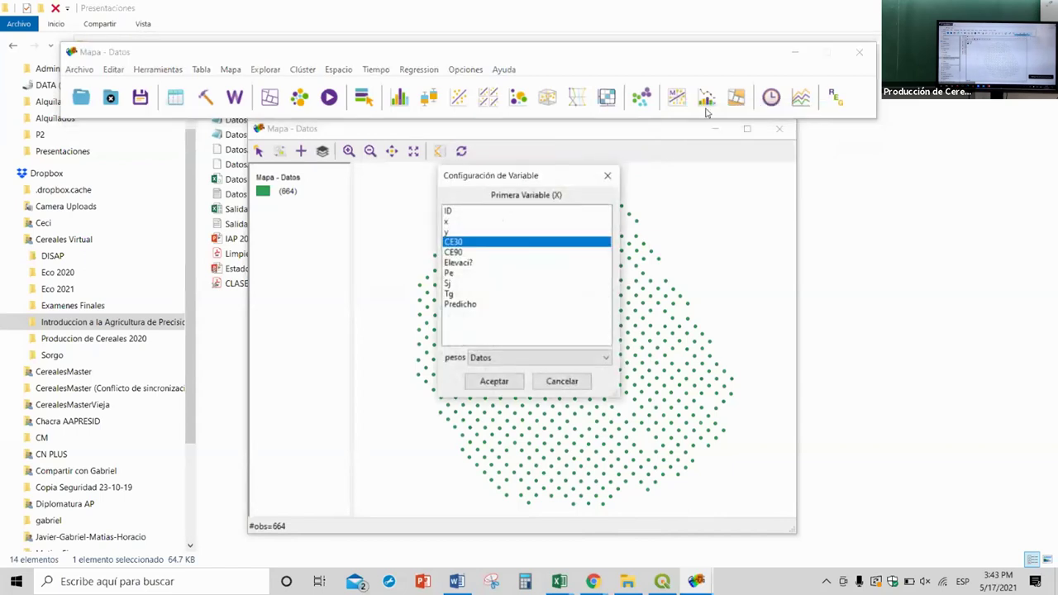
pyautogui.click(453, 295)
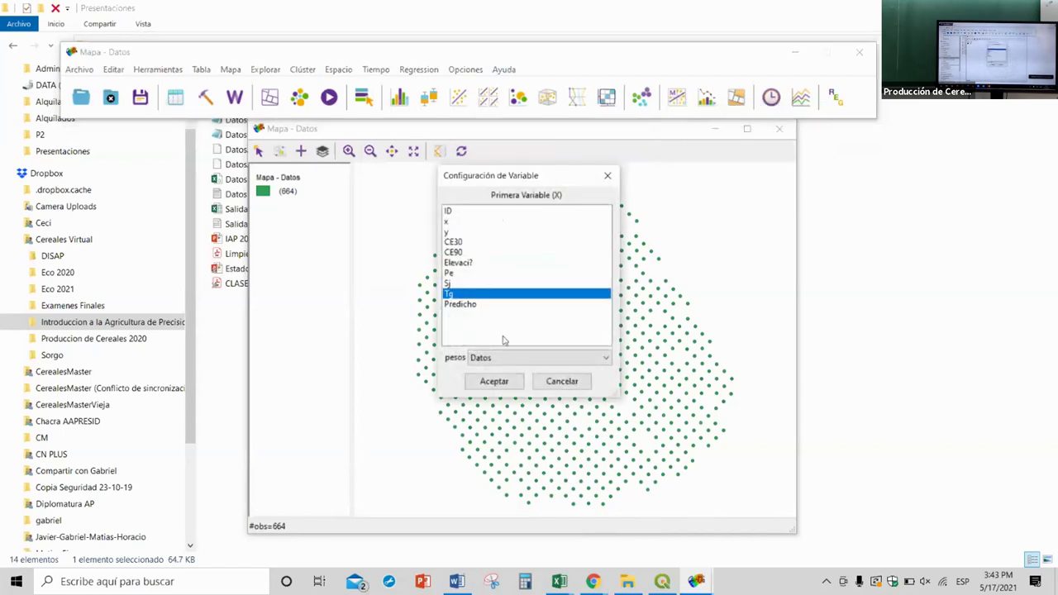
pyautogui.click(495, 382)
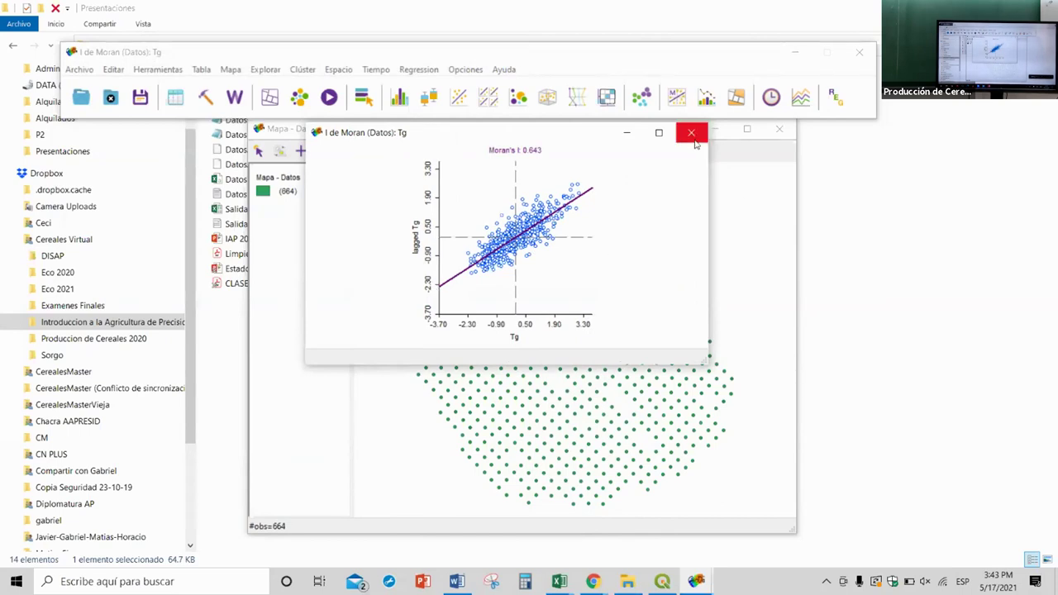
pyautogui.click(700, 583)
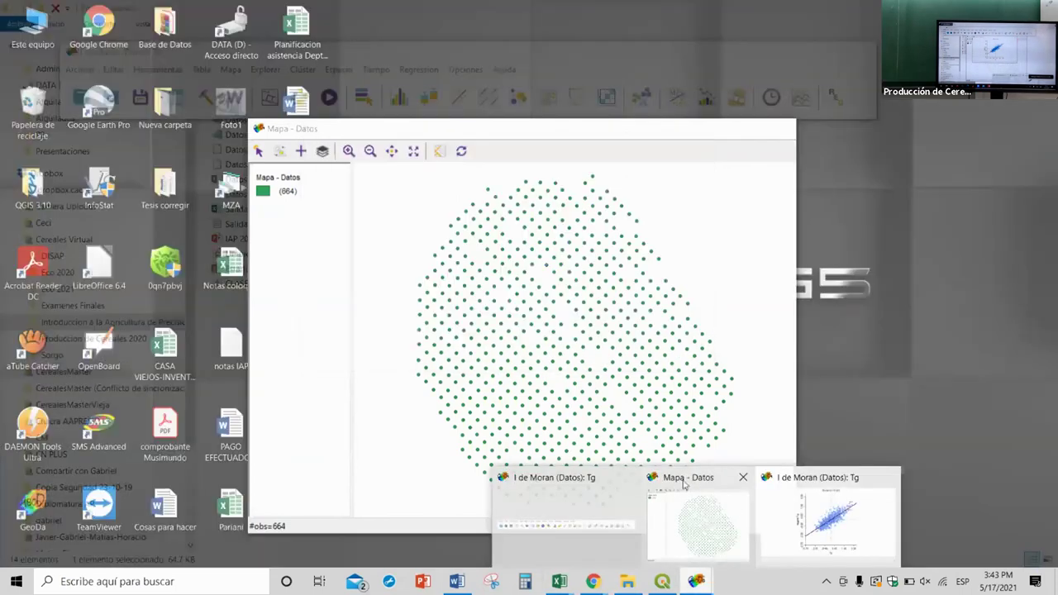
pyautogui.click(684, 486)
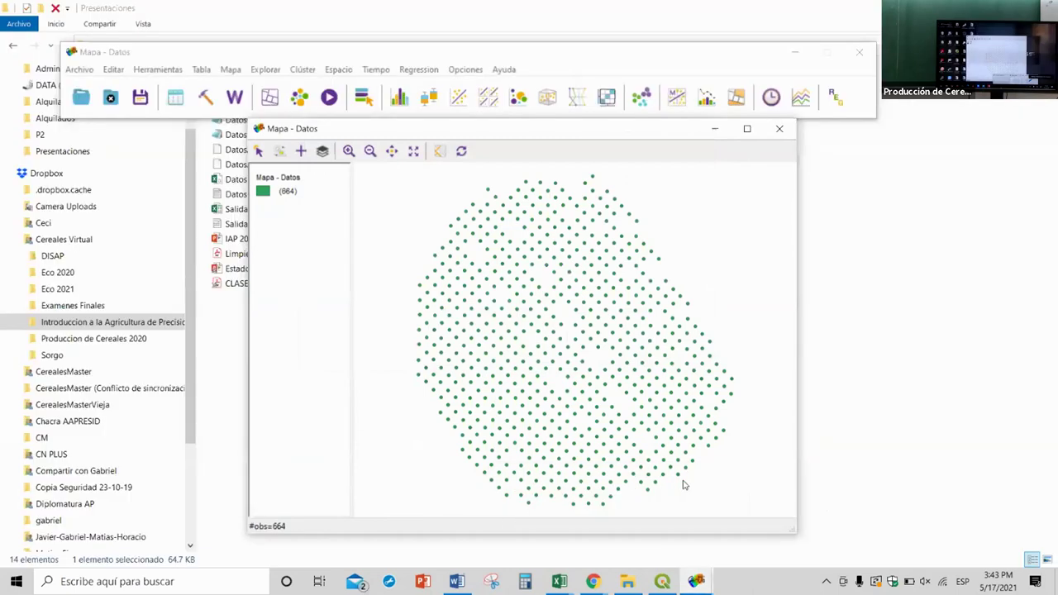
# Run a Básico regression of Tg on CE30 with the Datos weights file, examine its spatial dependence diagnostics, and close the report
pyautogui.click(418, 70)
pyautogui.click(429, 87)
pyautogui.click(366, 125)
pyautogui.click(467, 43)
pyautogui.click(389, 74)
pyautogui.click(468, 101)
pyautogui.click(324, 229)
pyautogui.click(335, 331)
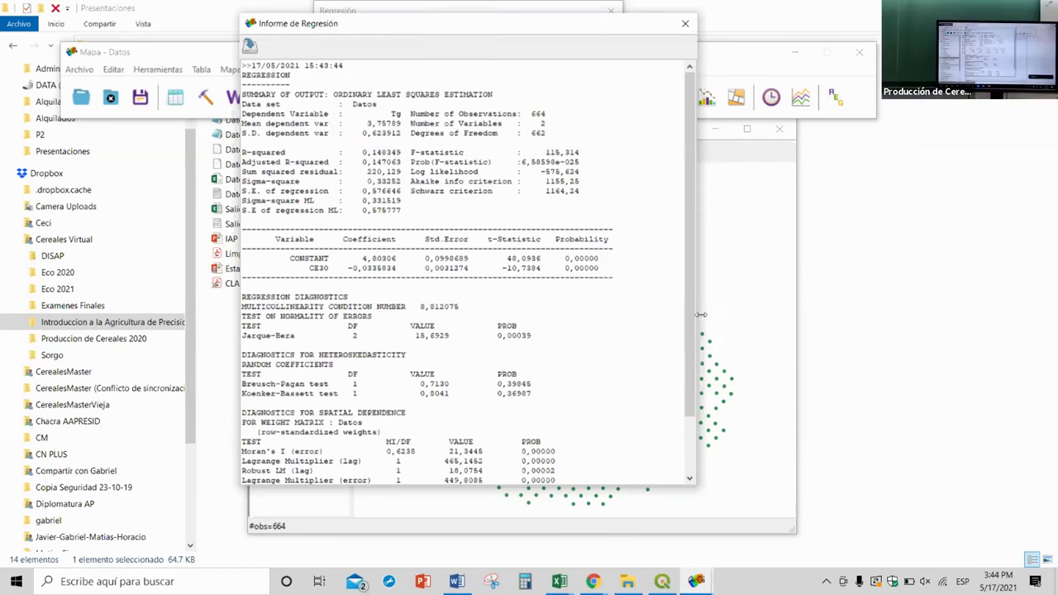
pyautogui.moveTo(697, 330); pyautogui.dragTo(697, 385)
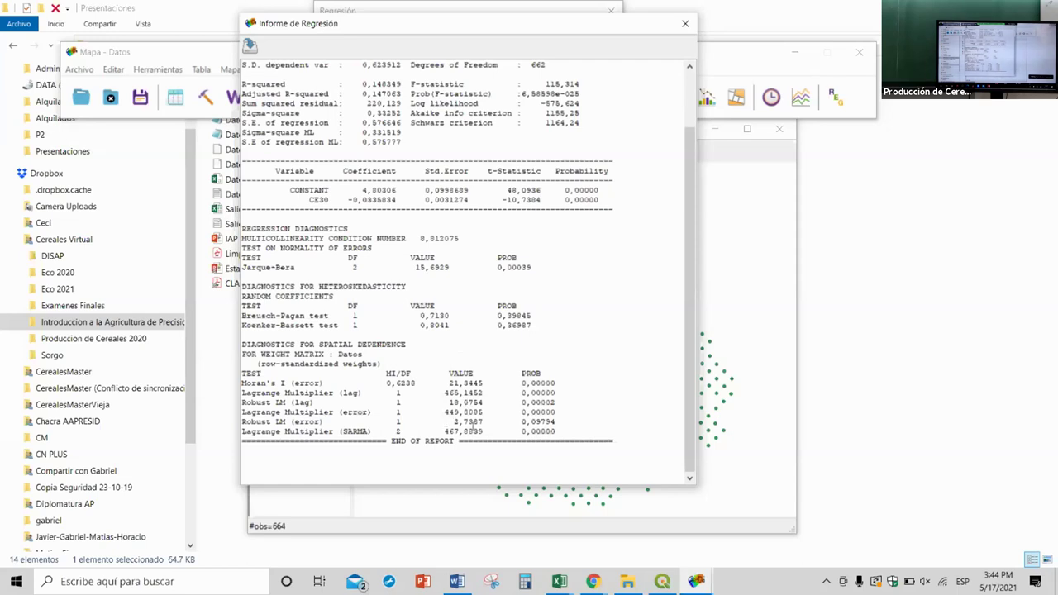
pyautogui.click(684, 29)
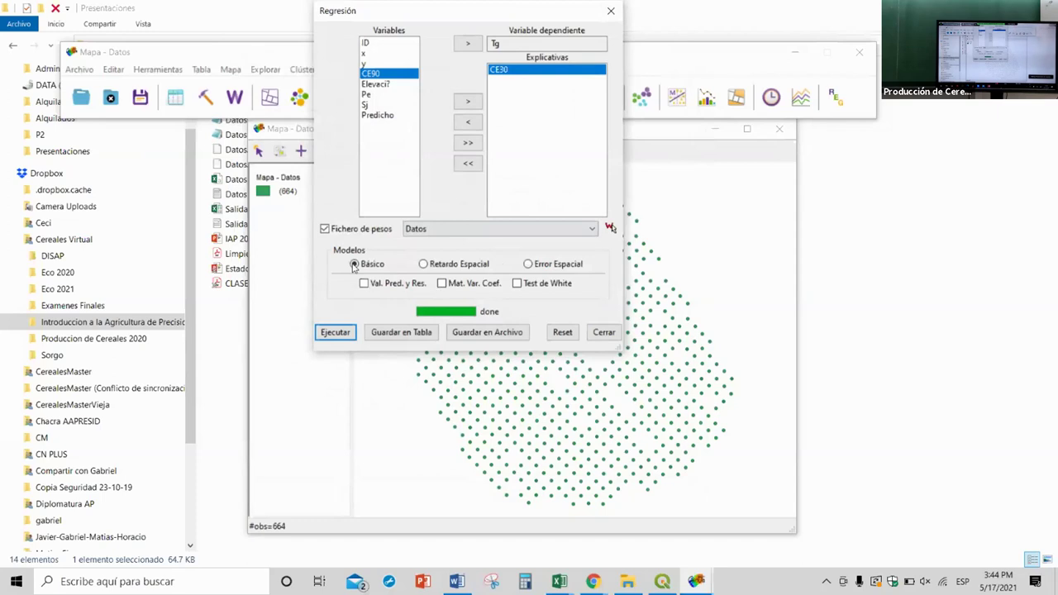
# Run the Retardo Espacial model for Tg and CE30, and enlarge its report to examine the full output
pyautogui.click(423, 265)
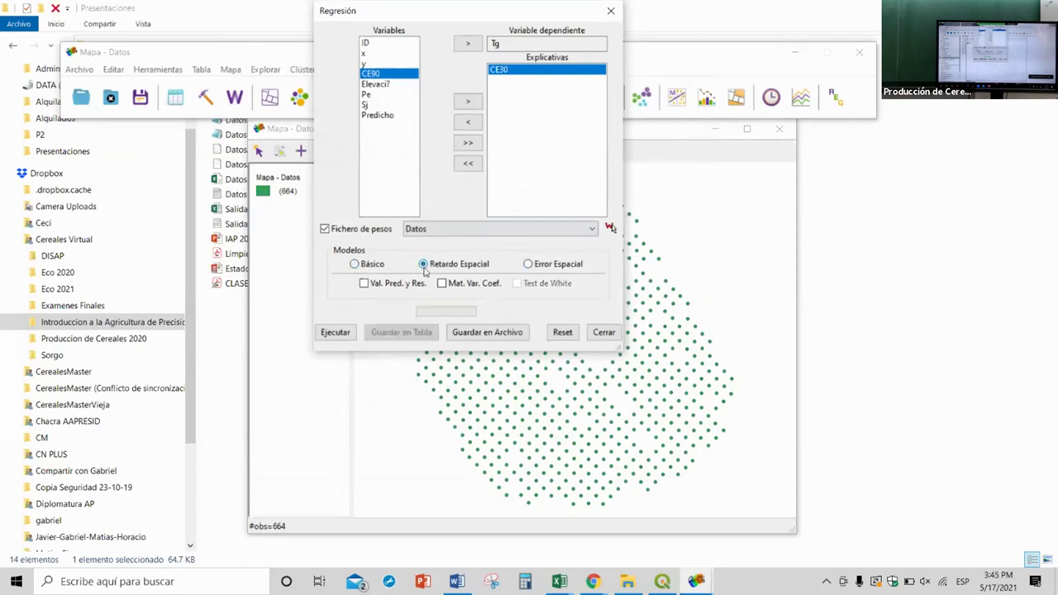
pyautogui.click(344, 333)
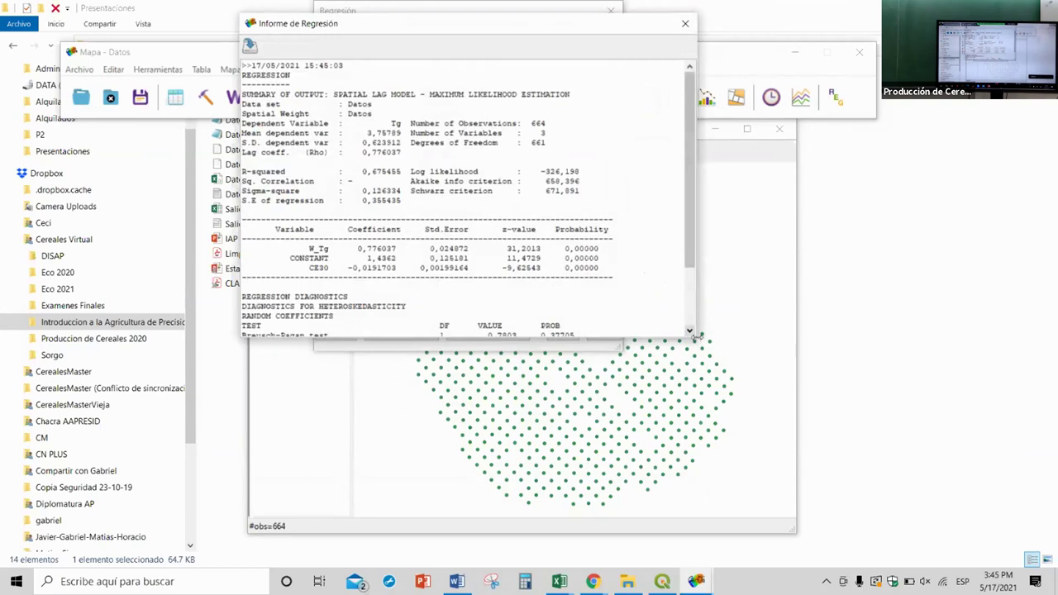
pyautogui.moveTo(697, 339); pyautogui.dragTo(744, 339)
pyautogui.moveTo(666, 339); pyautogui.dragTo(666, 567)
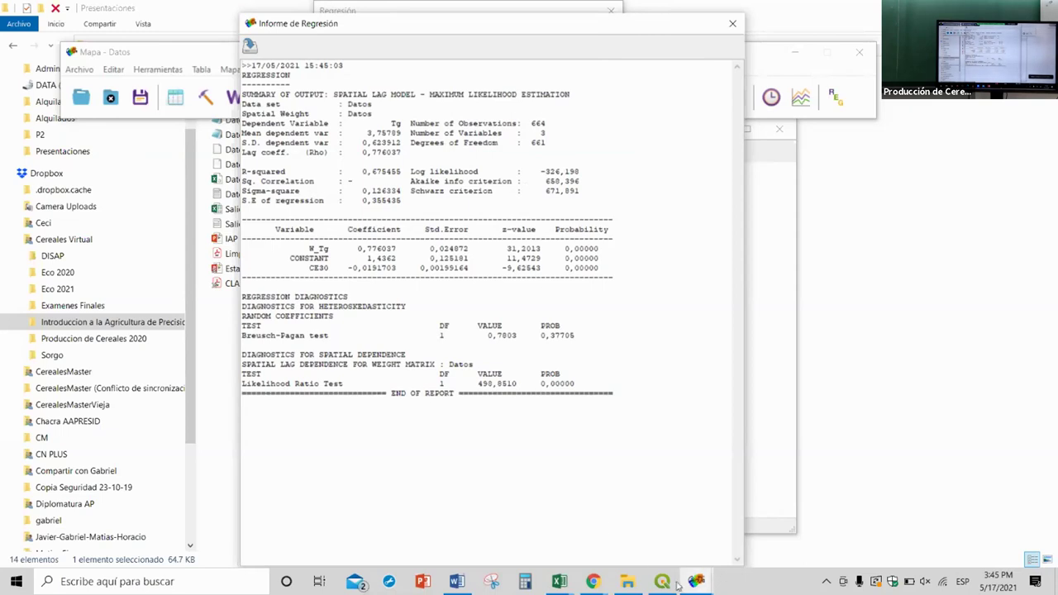
# Switch to the Salidas workbook in Excel, enlarge and compare the two model charts, and move them off the data columns
pyautogui.moveTo(560, 584)
pyautogui.click(630, 516)
pyautogui.moveTo(669, 350); pyautogui.dragTo(491, 475)
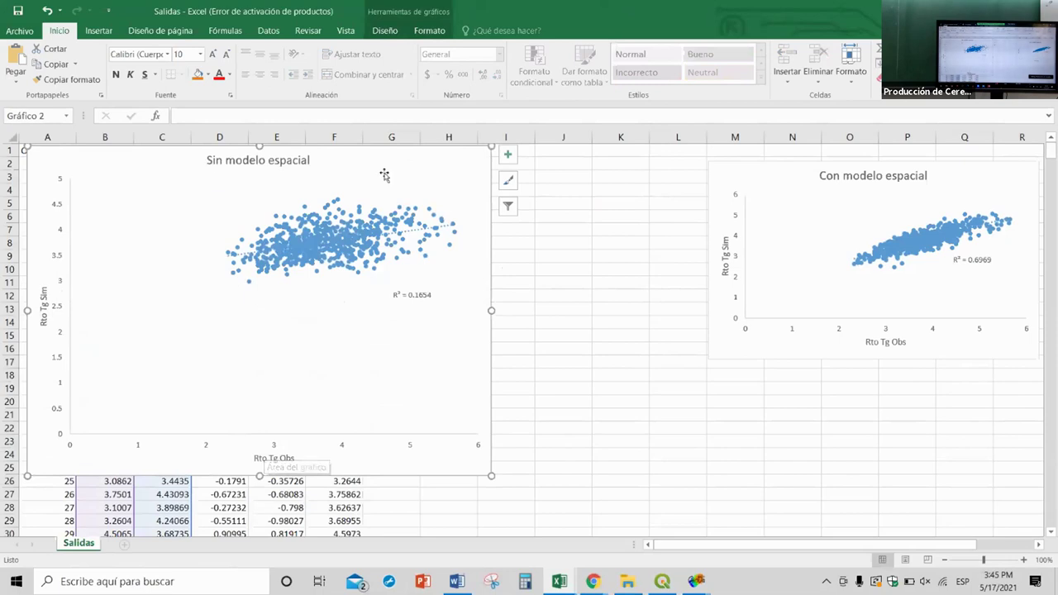
pyautogui.moveTo(735, 342); pyautogui.dragTo(529, 328)
pyautogui.moveTo(826, 344); pyautogui.dragTo(965, 476)
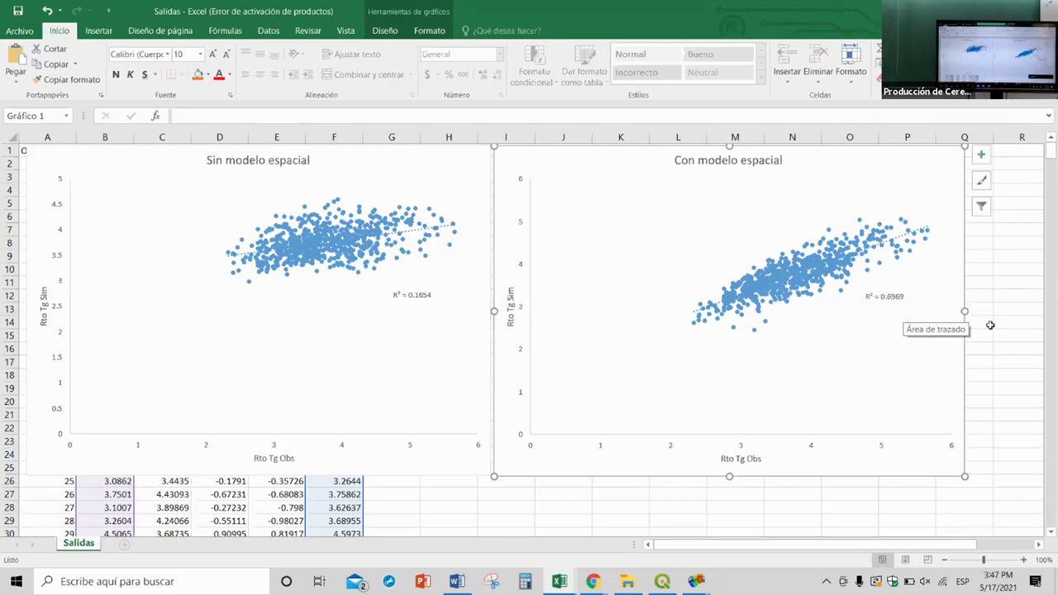
pyautogui.moveTo(586, 467); pyautogui.dragTo(768, 480)
pyautogui.moveTo(478, 479); pyautogui.dragTo(829, 468)
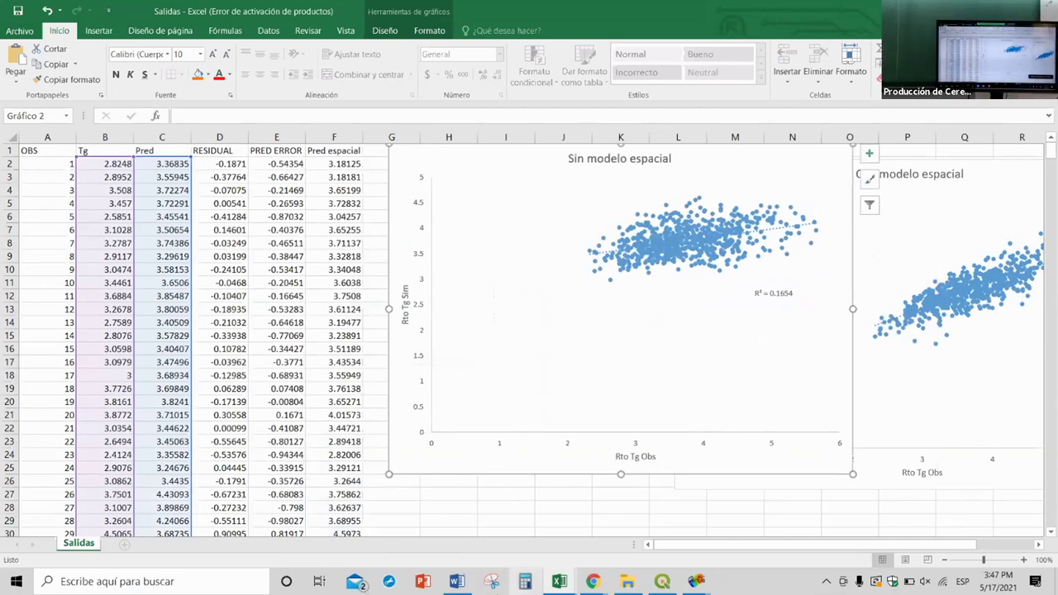
# Switch back to GeoDa and close the spatial lag regression report and the Moran's I plot of Tg
pyautogui.moveTo(697, 581)
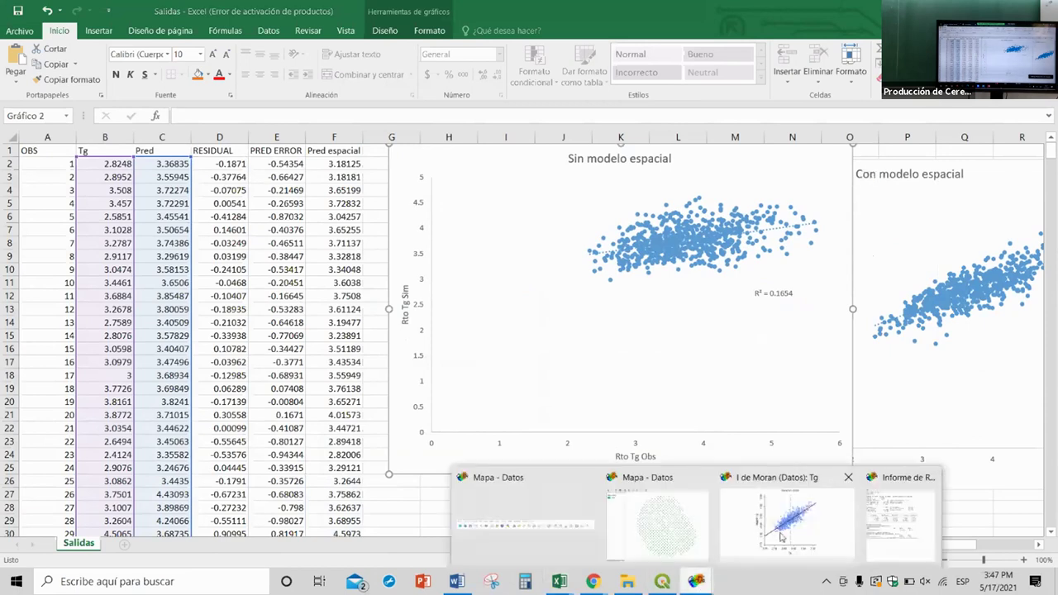
pyautogui.click(884, 543)
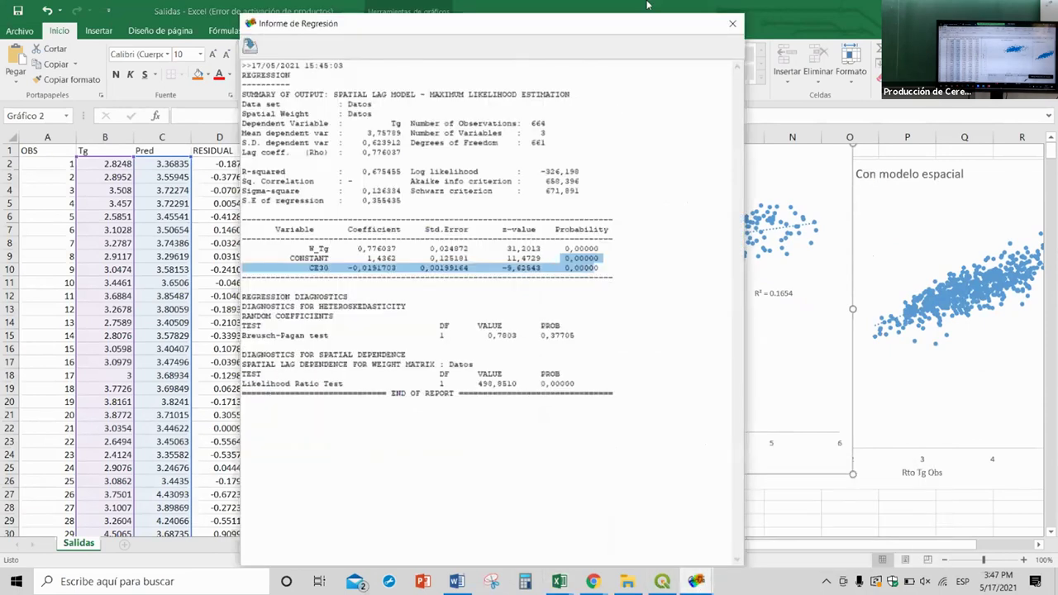
pyautogui.click(733, 24)
pyautogui.moveTo(697, 581)
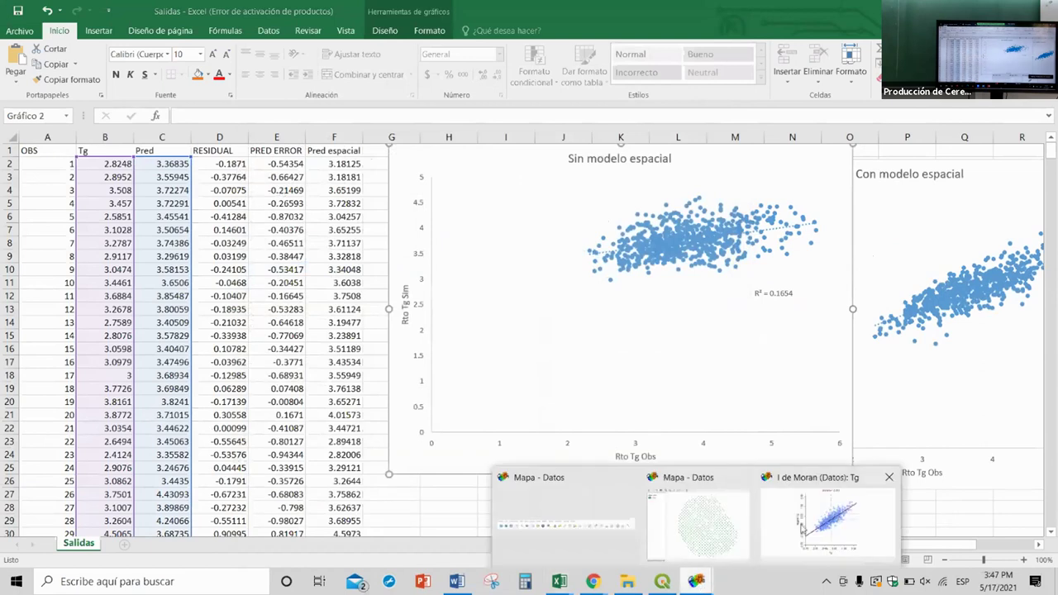
pyautogui.click(800, 539)
pyautogui.click(694, 132)
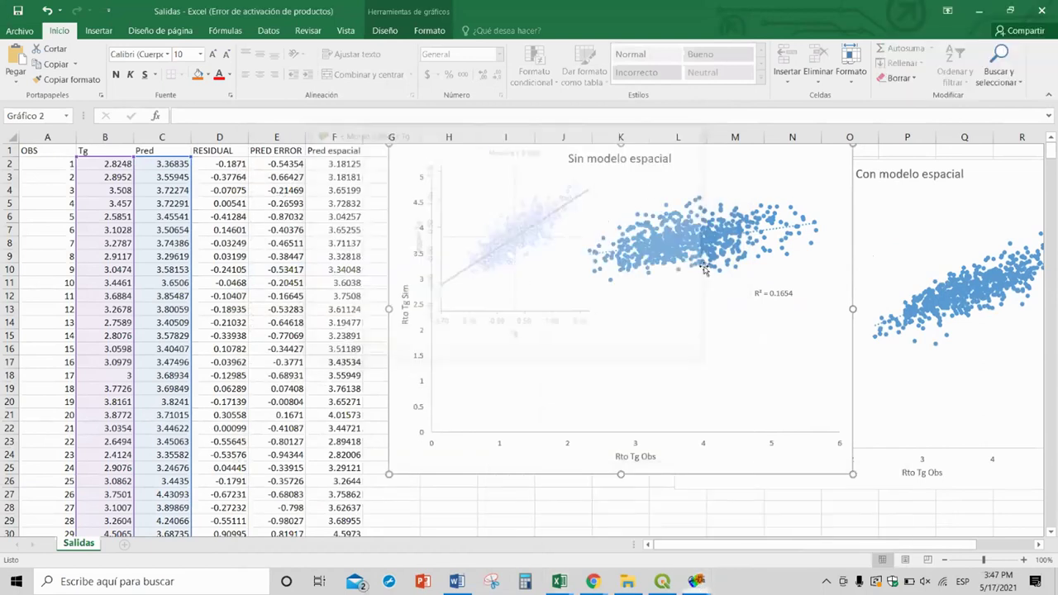
# Rerun the Retardo Espacial regression with predicted values and residuals (Val. Pred. y Res.) included in the output
pyautogui.moveTo(697, 582)
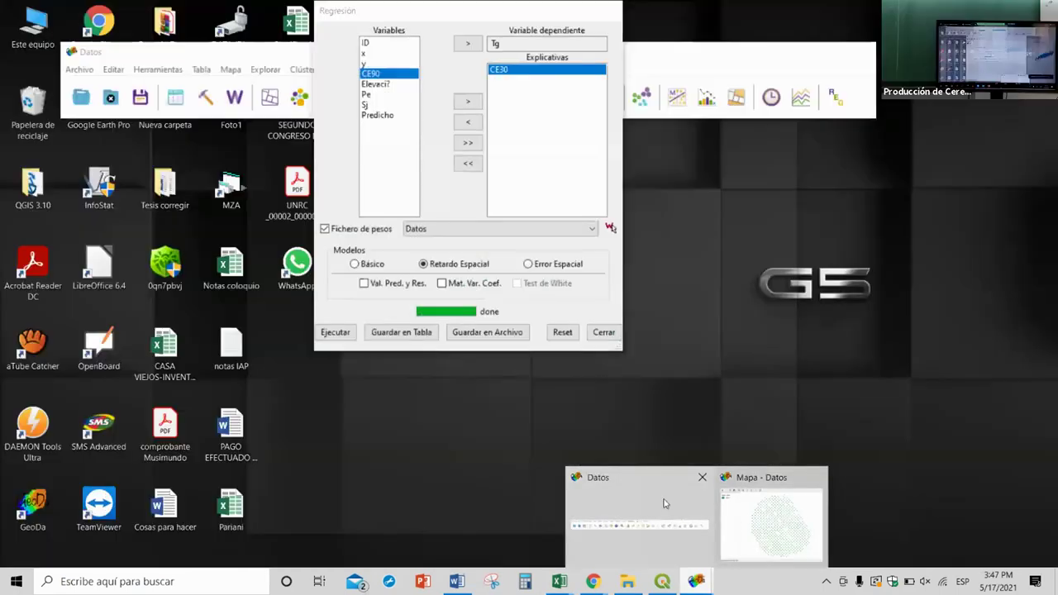
pyautogui.click(668, 505)
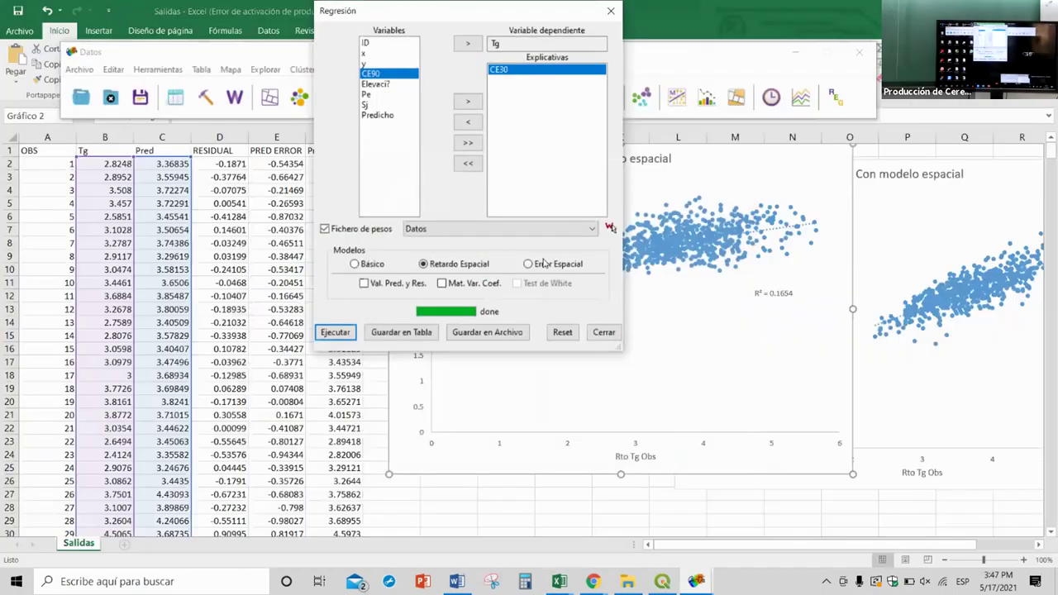
pyautogui.click(365, 283)
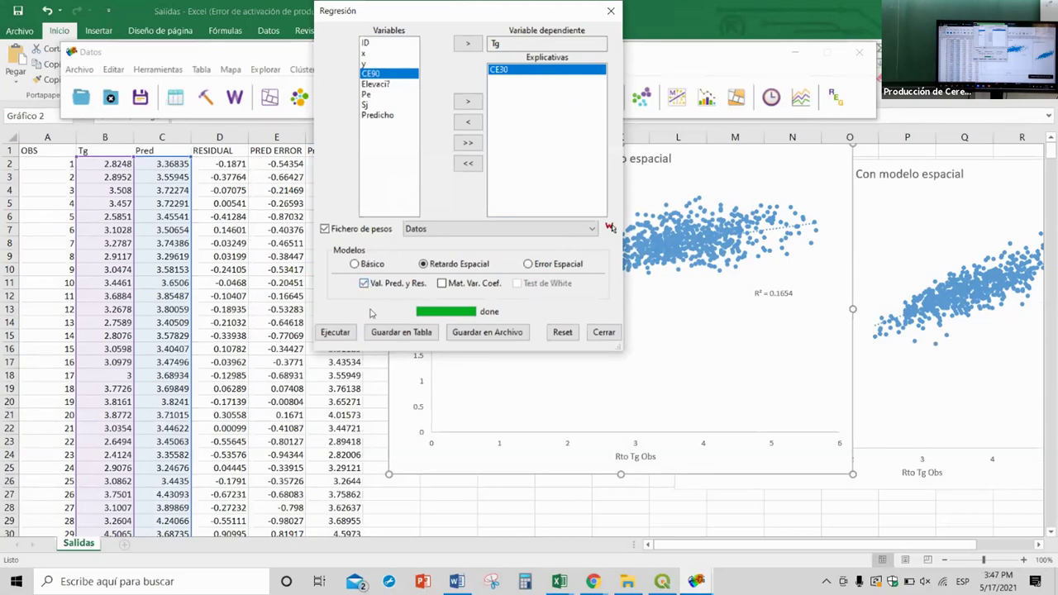
pyautogui.click(329, 334)
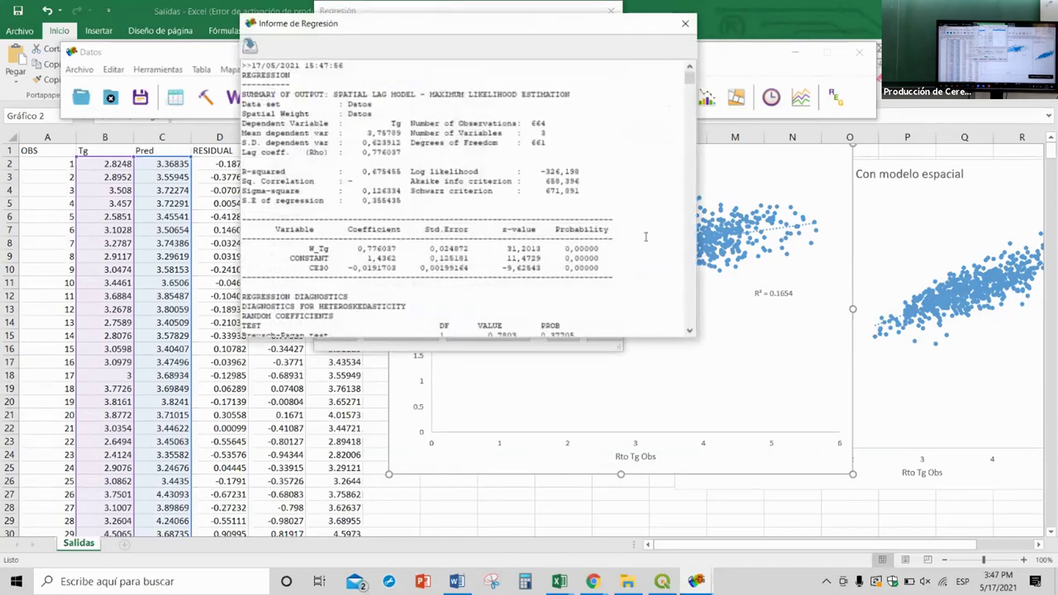
# Examine the predicted values and residuals listed for each observation in the report, and close the report and the regression setup
pyautogui.moveTo(691, 78); pyautogui.dragTo(695, 200)
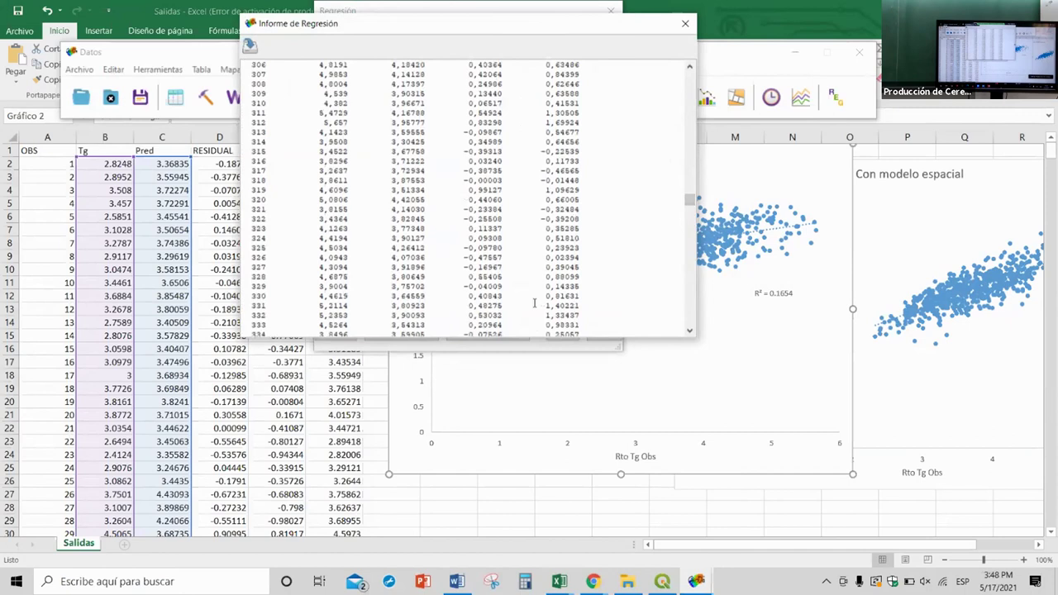
pyautogui.moveTo(691, 161); pyautogui.dragTo(693, 88)
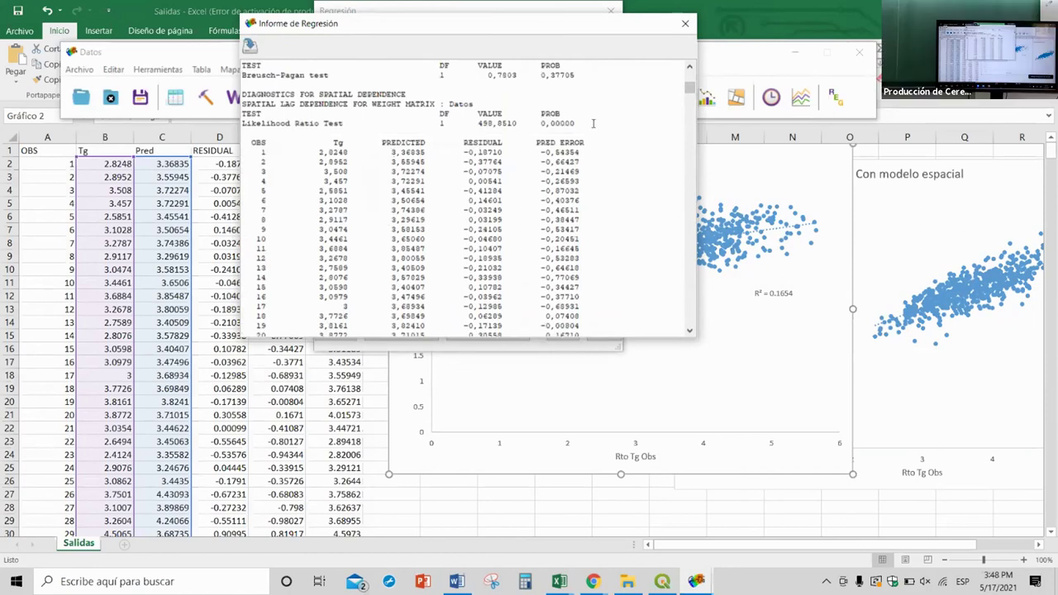
pyautogui.click(685, 23)
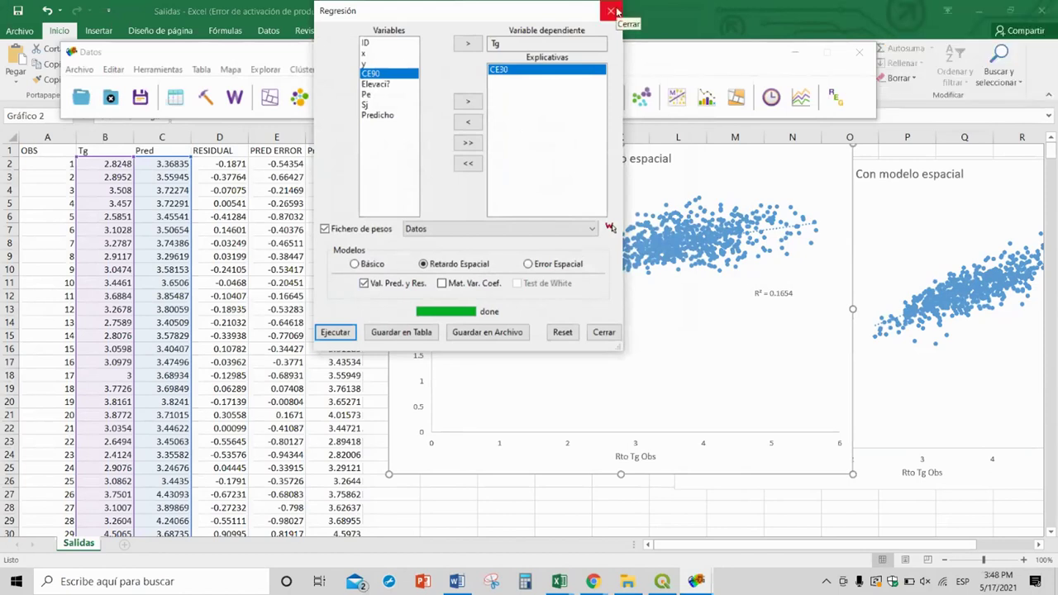
pyautogui.click(617, 12)
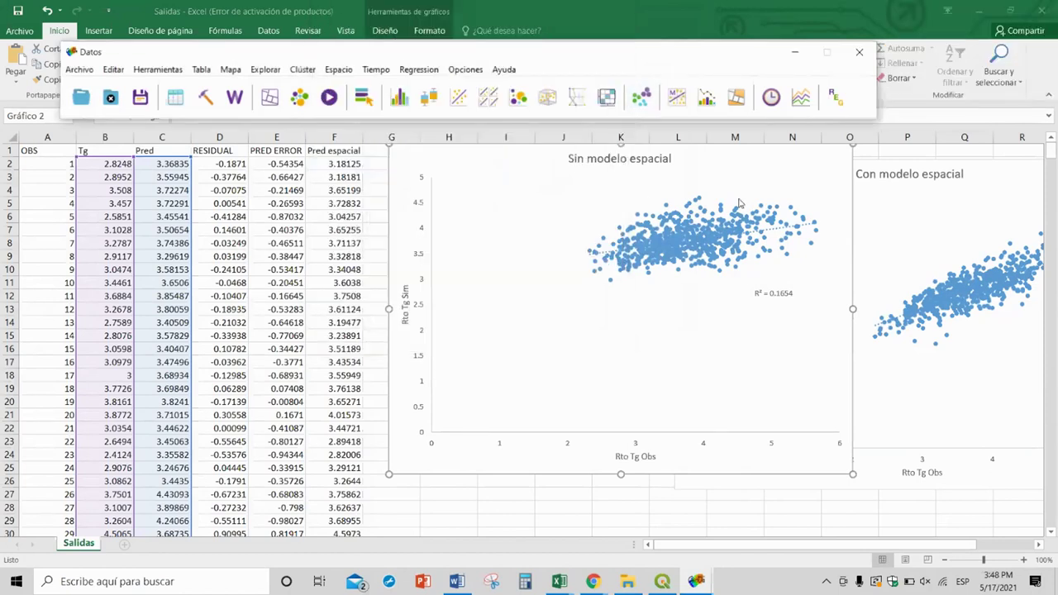
# Return to the Salidas workbook in Excel and place the Sin modelo espacial and Con modelo espacial charts side by side
pyautogui.click(662, 192)
pyautogui.moveTo(402, 447); pyautogui.dragTo(51, 458)
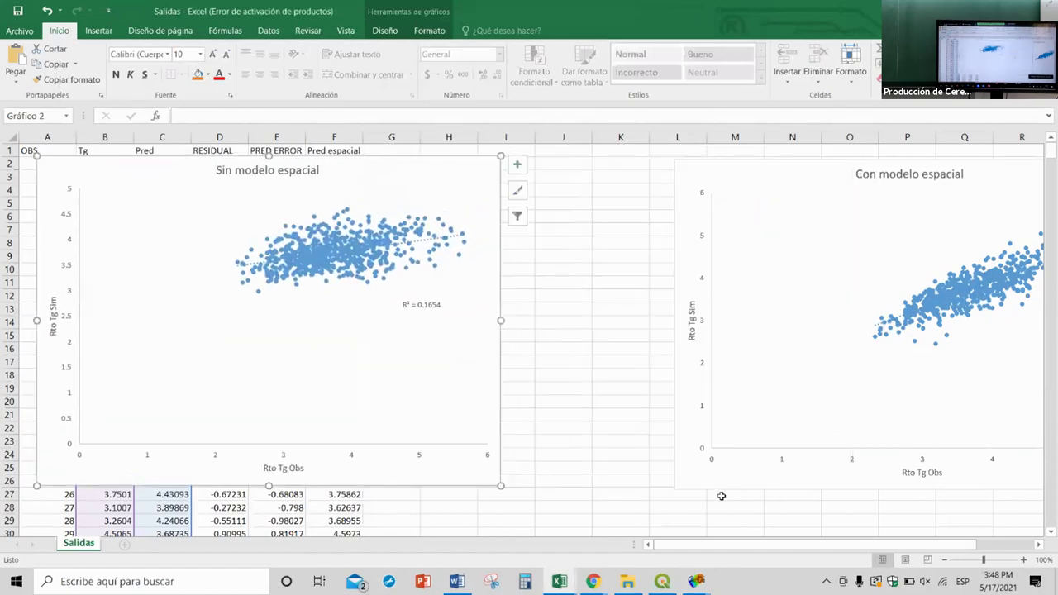
pyautogui.moveTo(700, 483); pyautogui.dragTo(535, 481)
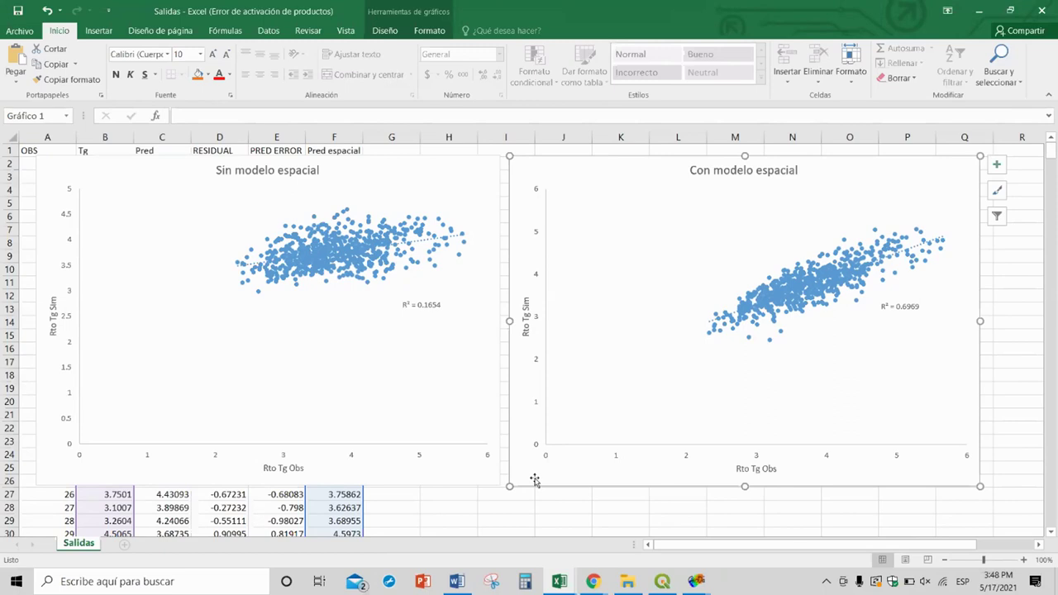
# Switch to File Explorer and open the 2020 folder of Introduccion a la Agricultura de Precision within Cereales Virtual
pyautogui.click(628, 582)
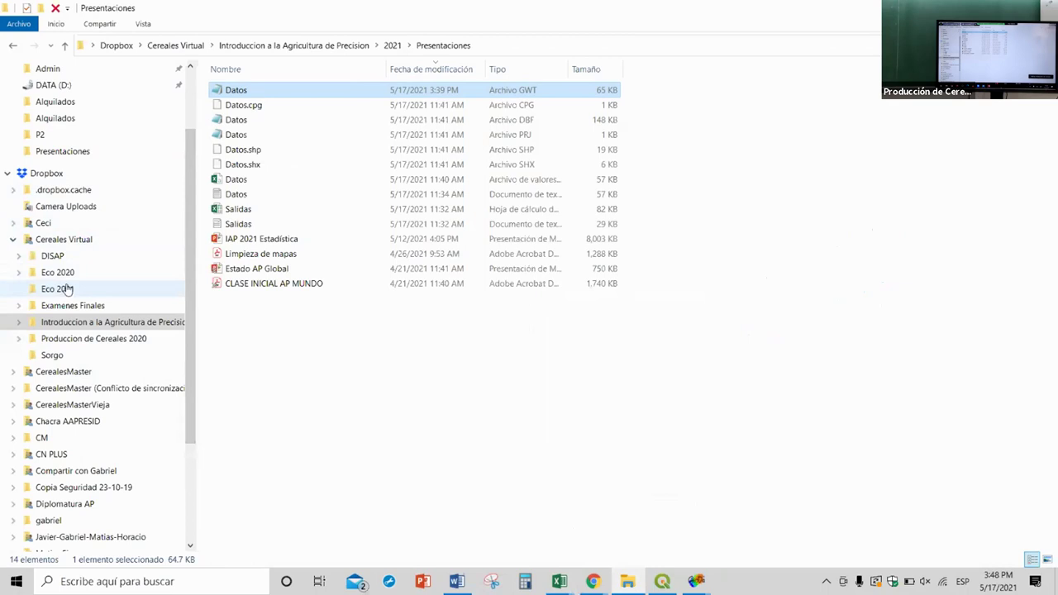
pyautogui.click(50, 240)
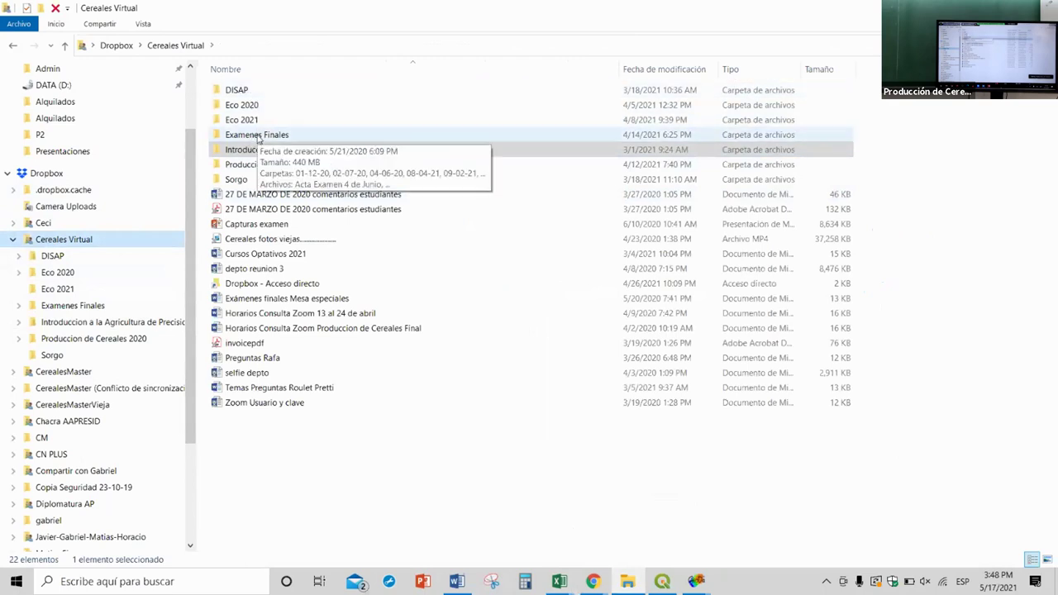
pyautogui.click(242, 108)
pyautogui.doubleClick(241, 106)
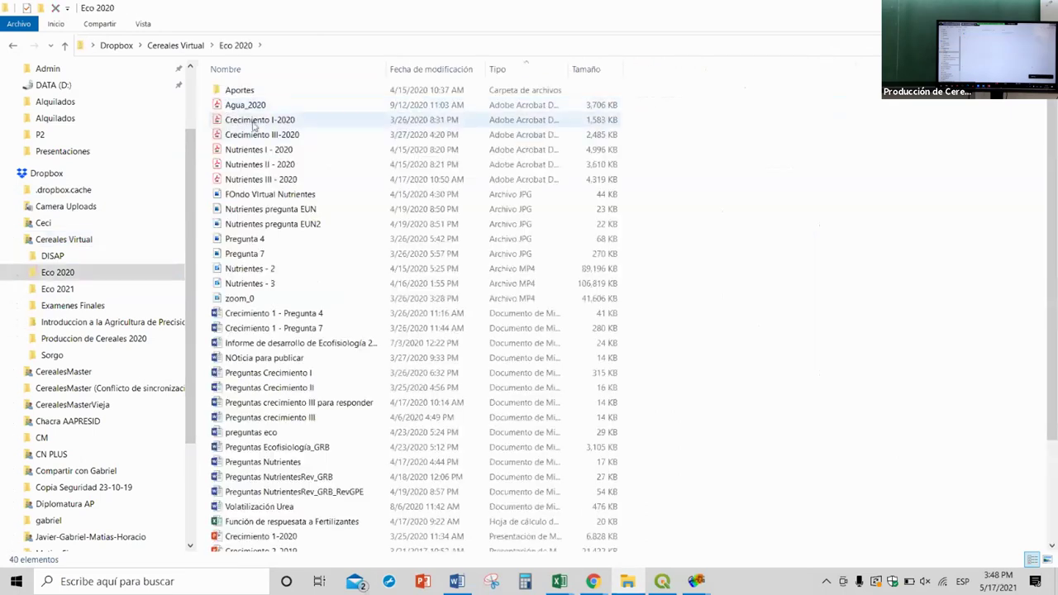
pyautogui.click(190, 45)
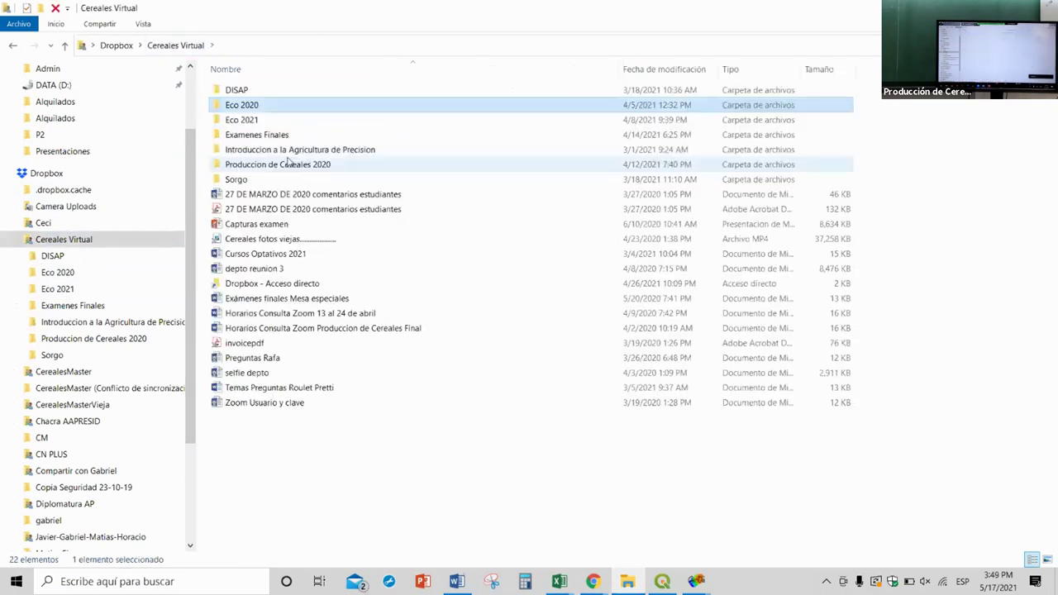
pyautogui.doubleClick(289, 150)
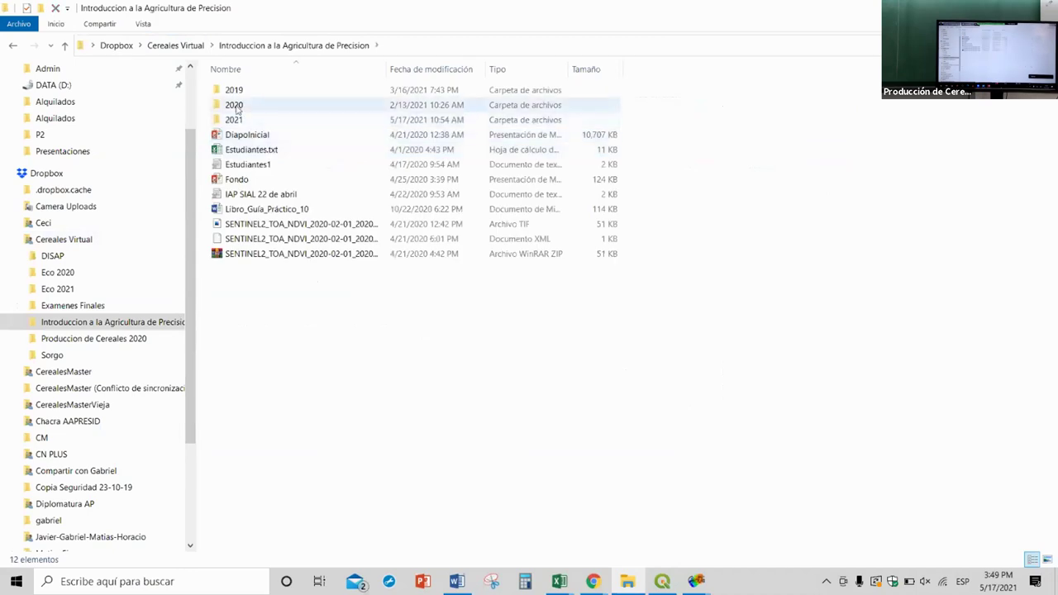
pyautogui.doubleClick(236, 110)
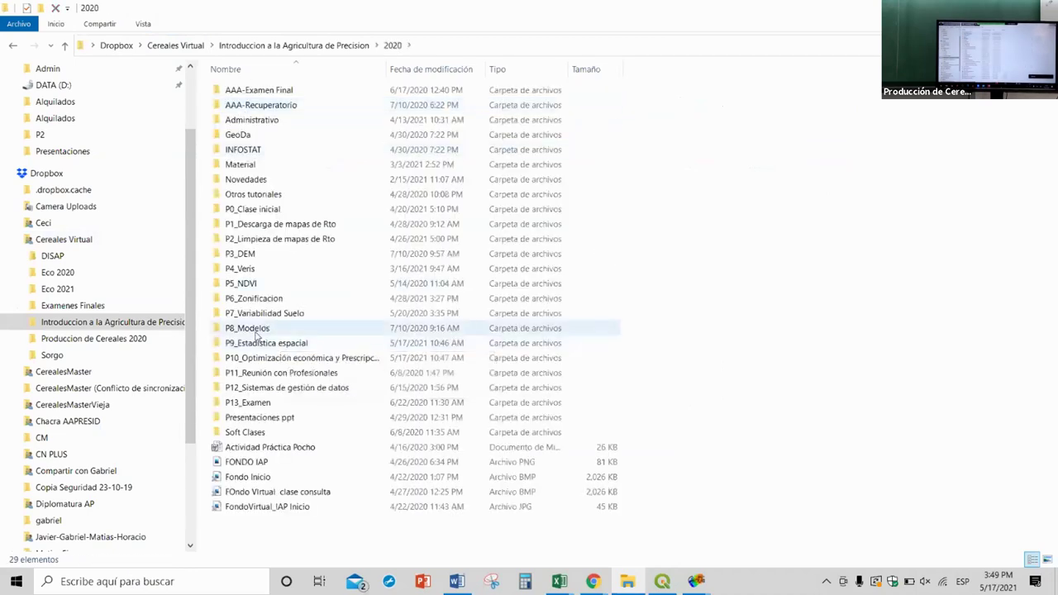
# Open the Guía_Práctico_9 Word document from the P9_Estadística espacial folder
pyautogui.doubleClick(244, 343)
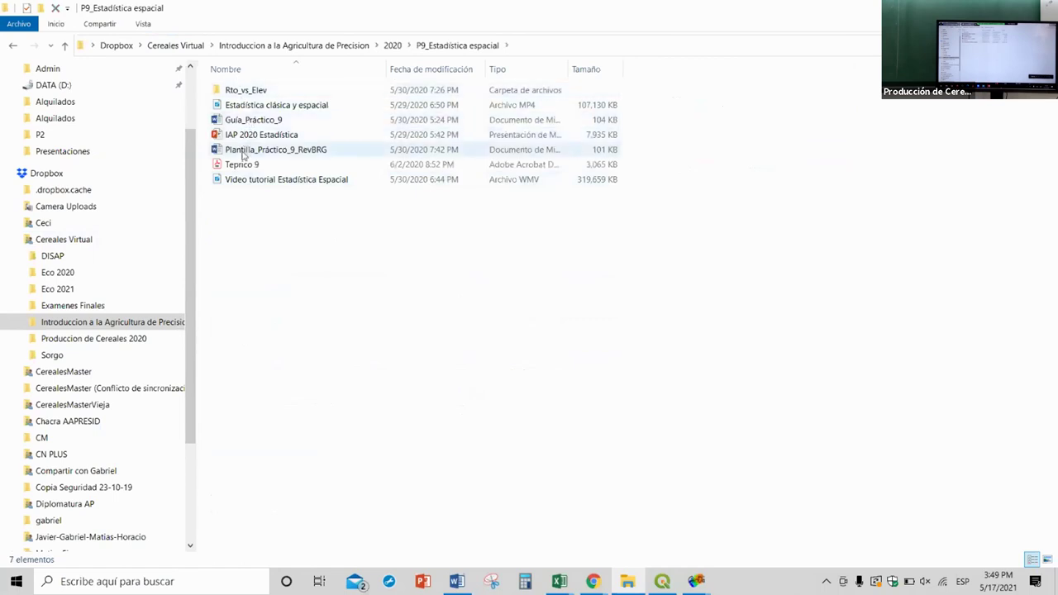
pyautogui.doubleClick(223, 121)
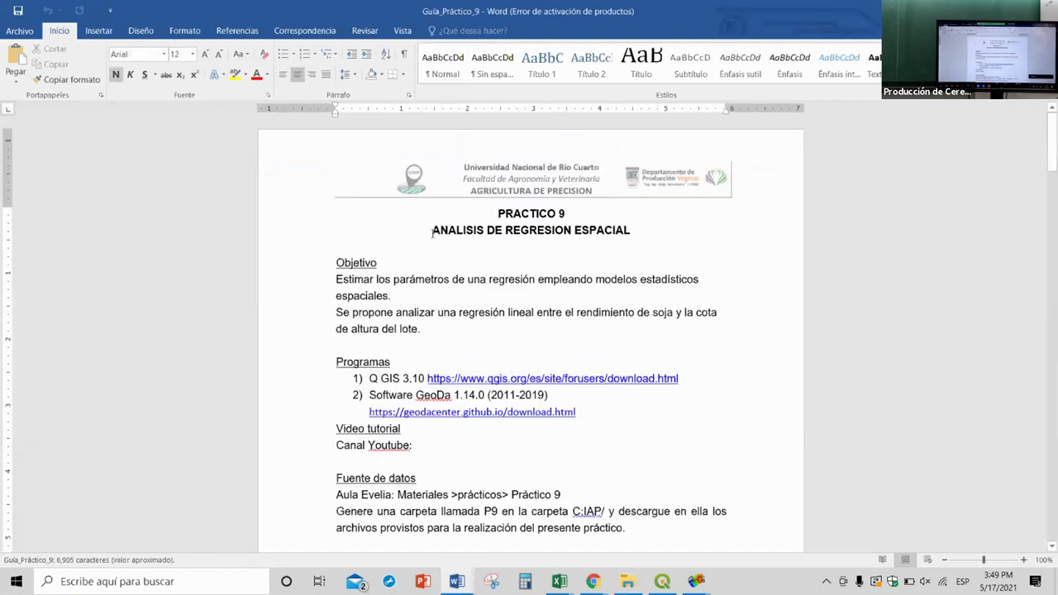
# Examine the spatial regression guide, from its objective and data source through the GeoDa procedures and the indicators to interpret in the reports
pyautogui.scroll(-4, 512, 277)
pyautogui.scroll(2, 513, 273)
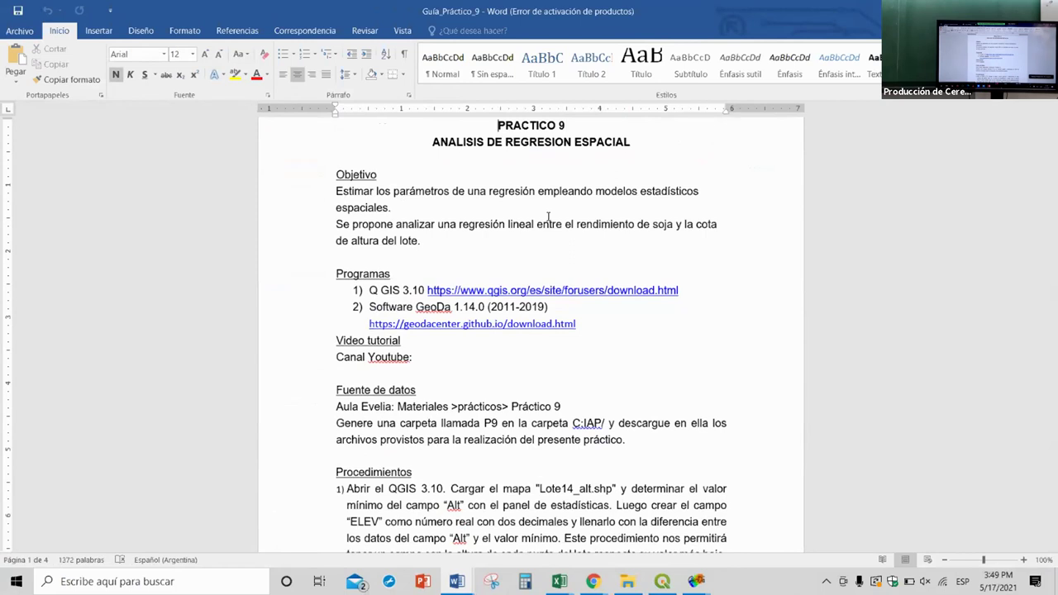
pyautogui.scroll(-12, 726, 375)
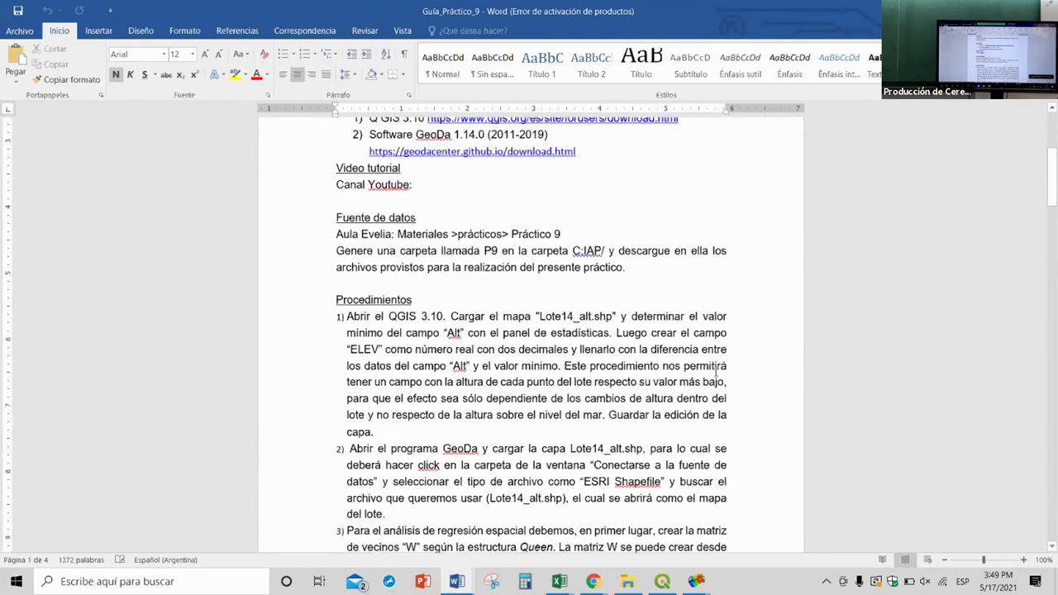
pyautogui.scroll(-11, 687, 374)
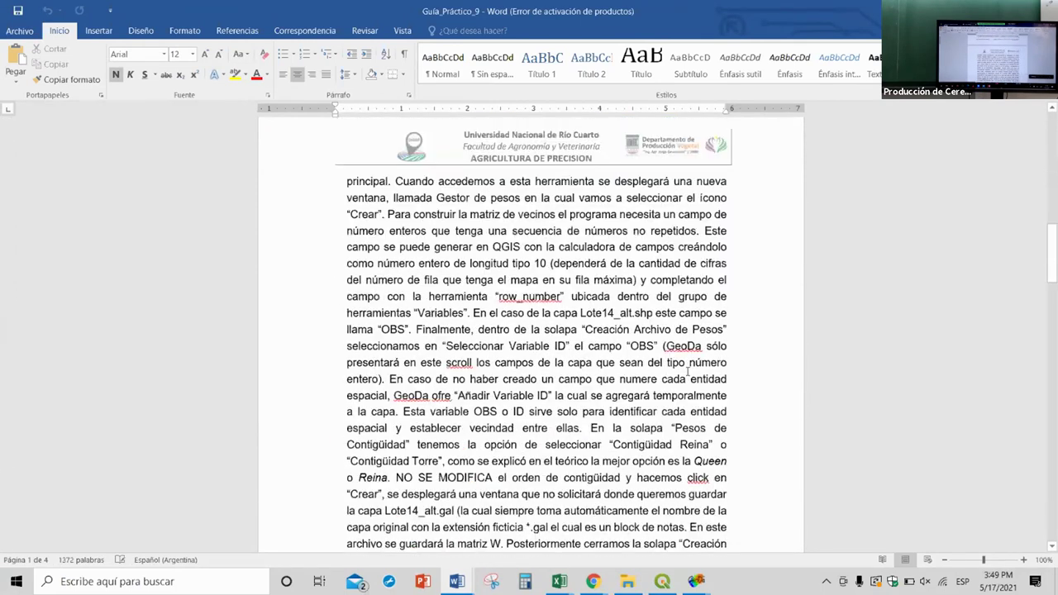
pyautogui.scroll(-14, 668, 377)
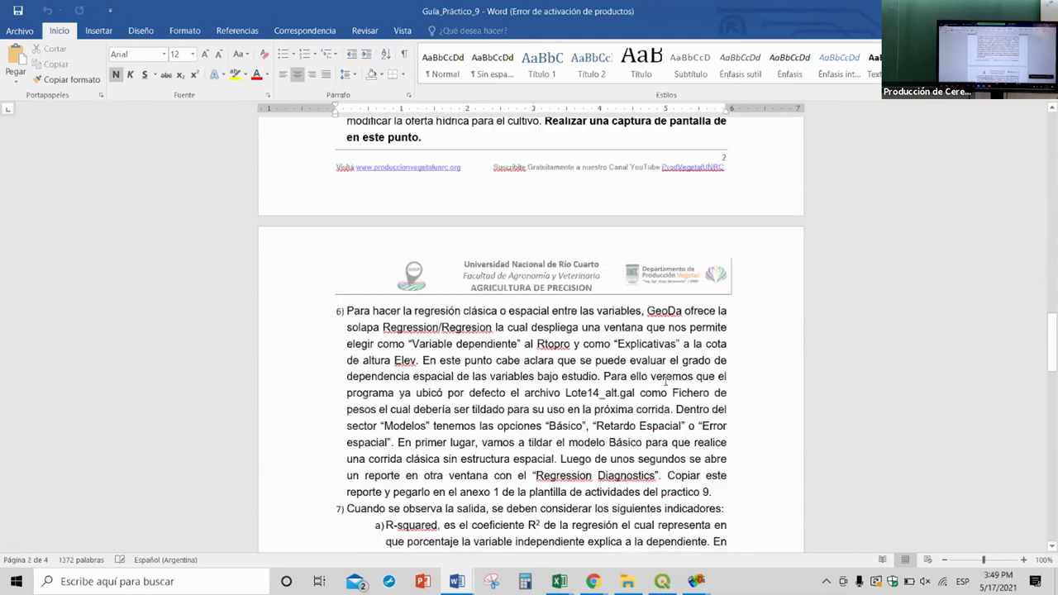
pyautogui.scroll(-17, 666, 384)
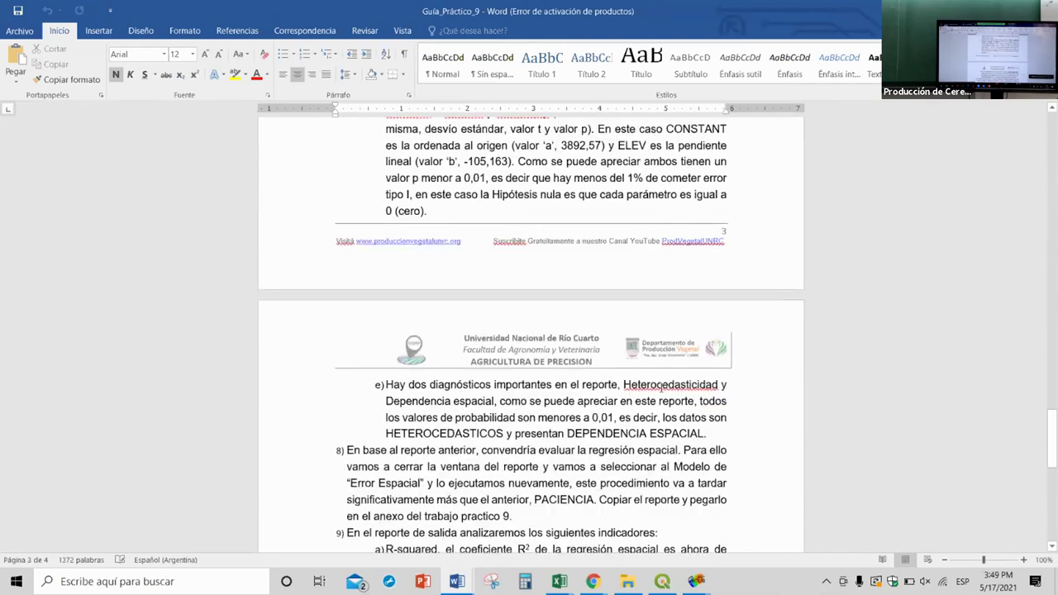
pyautogui.scroll(20, 640, 390)
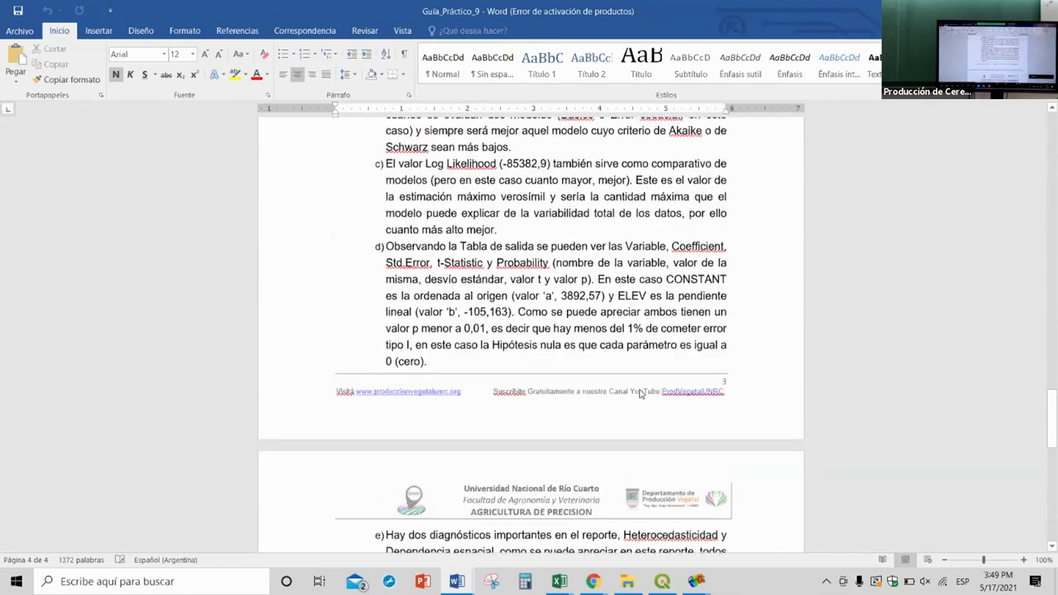
pyautogui.scroll(17, 640, 389)
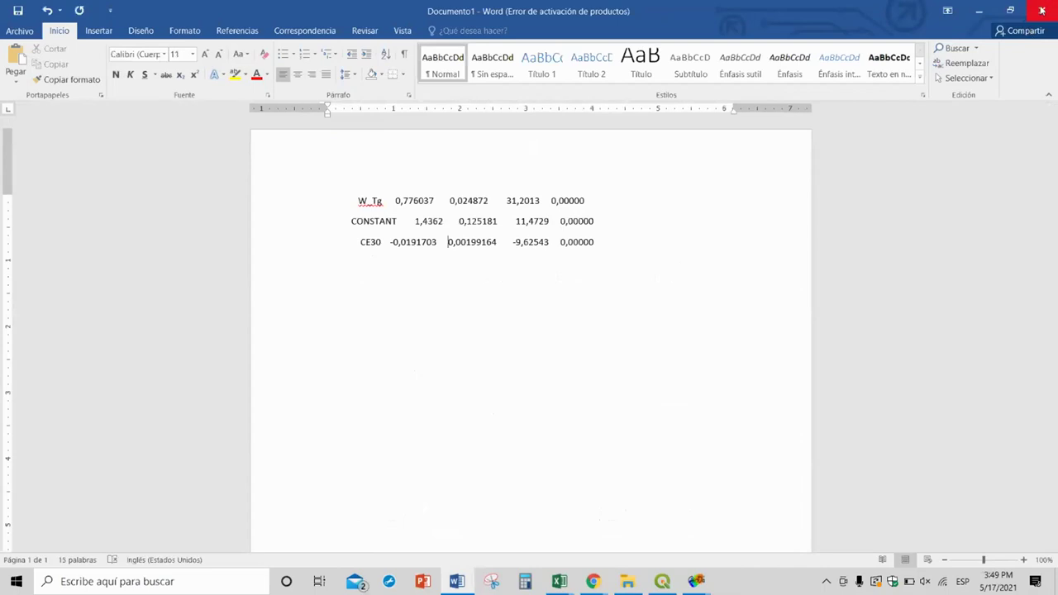
# Close the Word document holding the copied W_Tg, CONSTANT and CE30 coefficients without saving it
pyautogui.click(1042, 11)
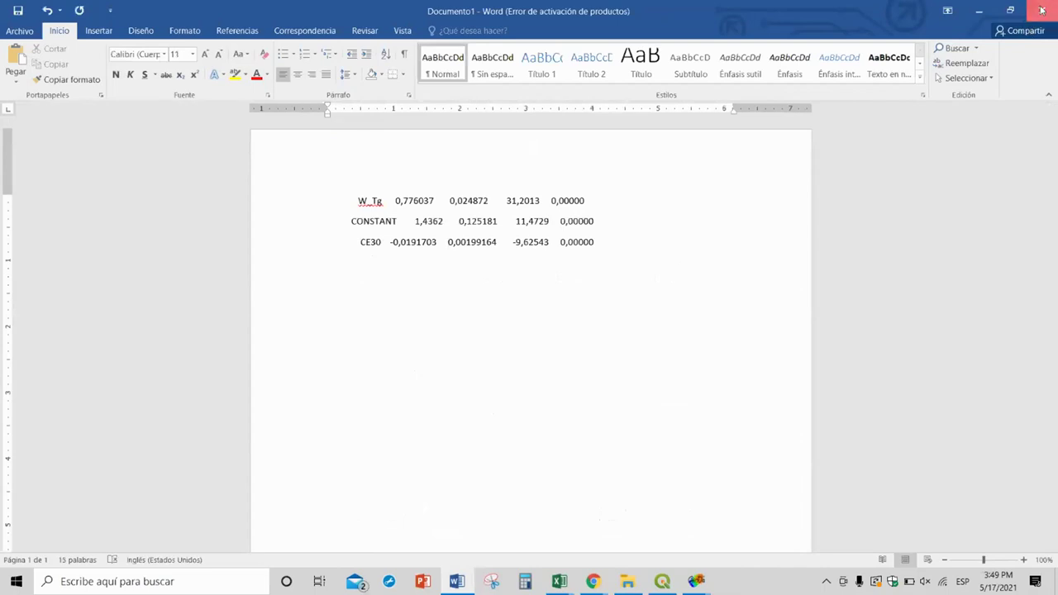
pyautogui.click(529, 318)
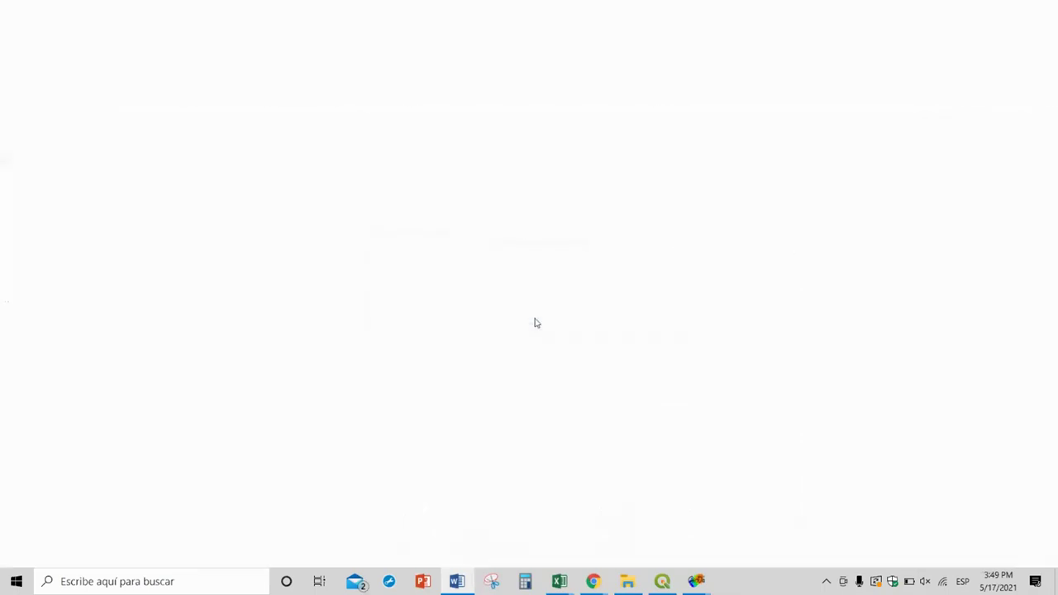